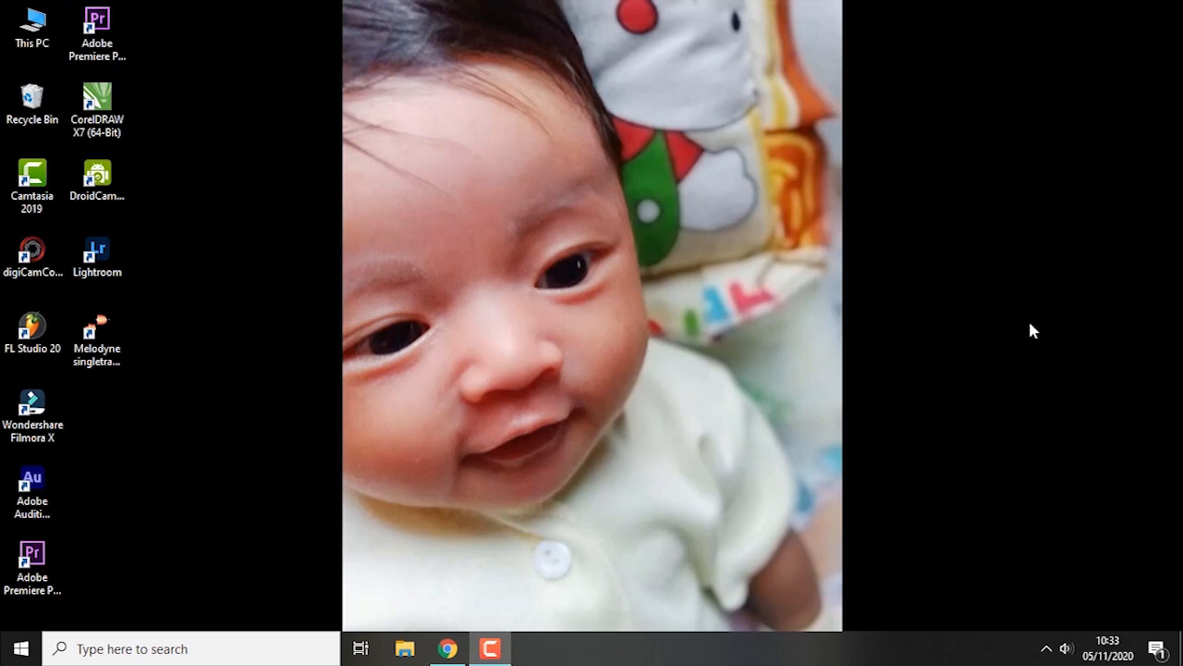
Open Word and create a new blank document
left_click(154, 648)
left_click(163, 333)
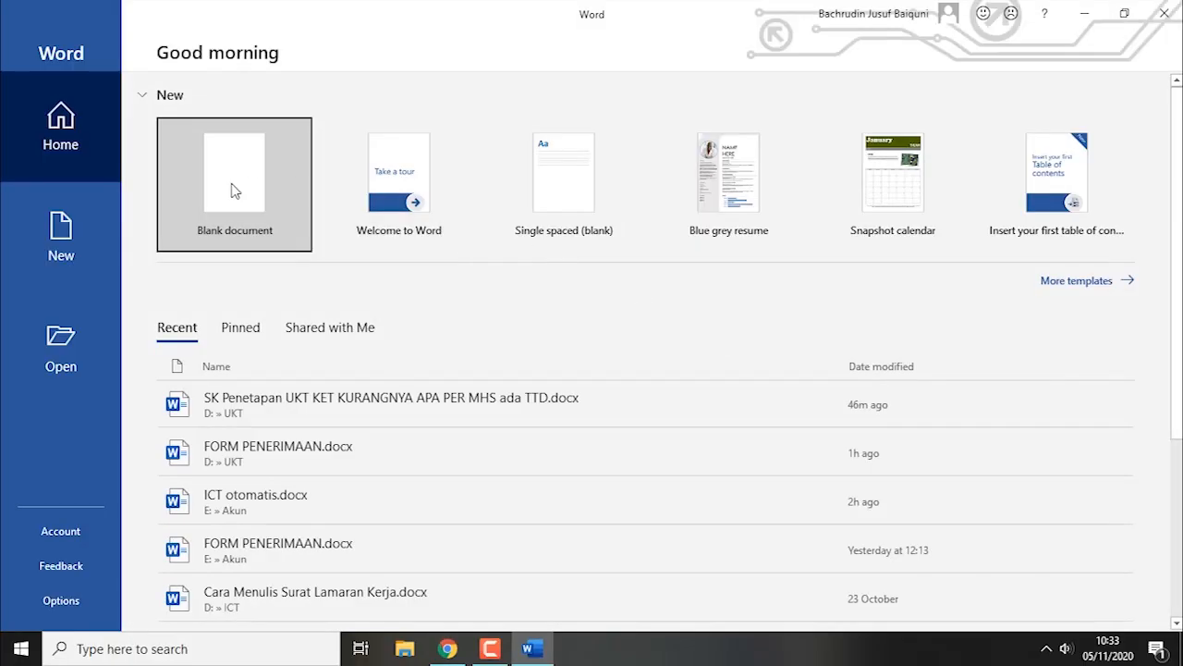
left_click(233, 190)
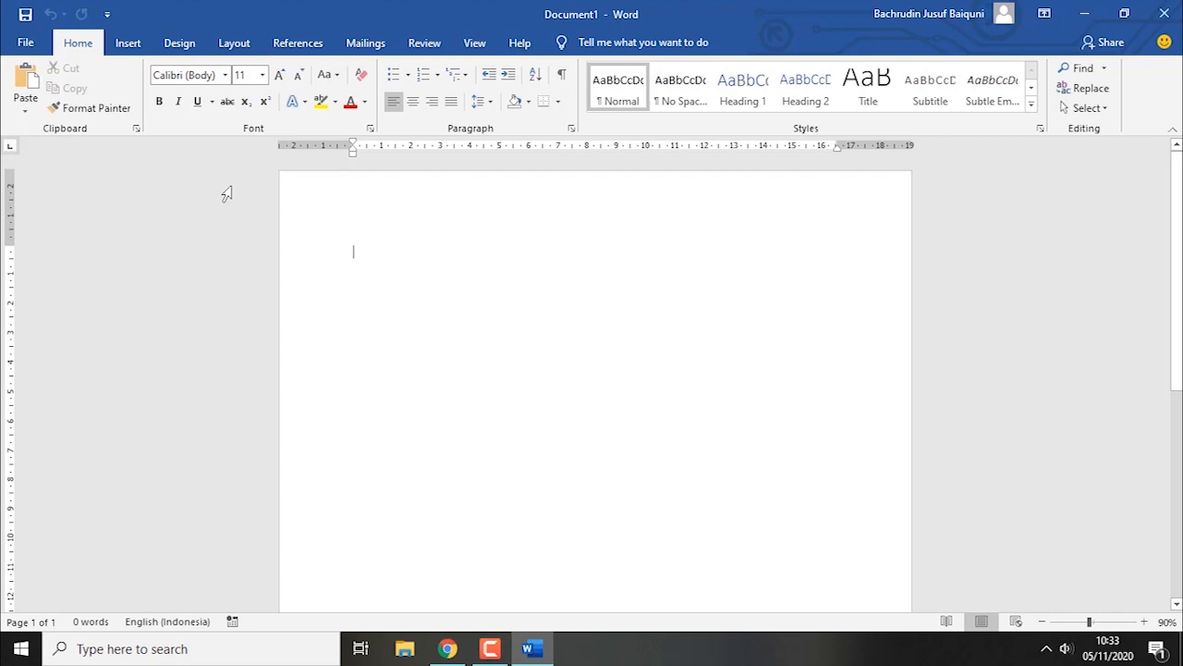
Enter the letters A to Z as sample text, each letter on its own line
type("A")
key("Return")
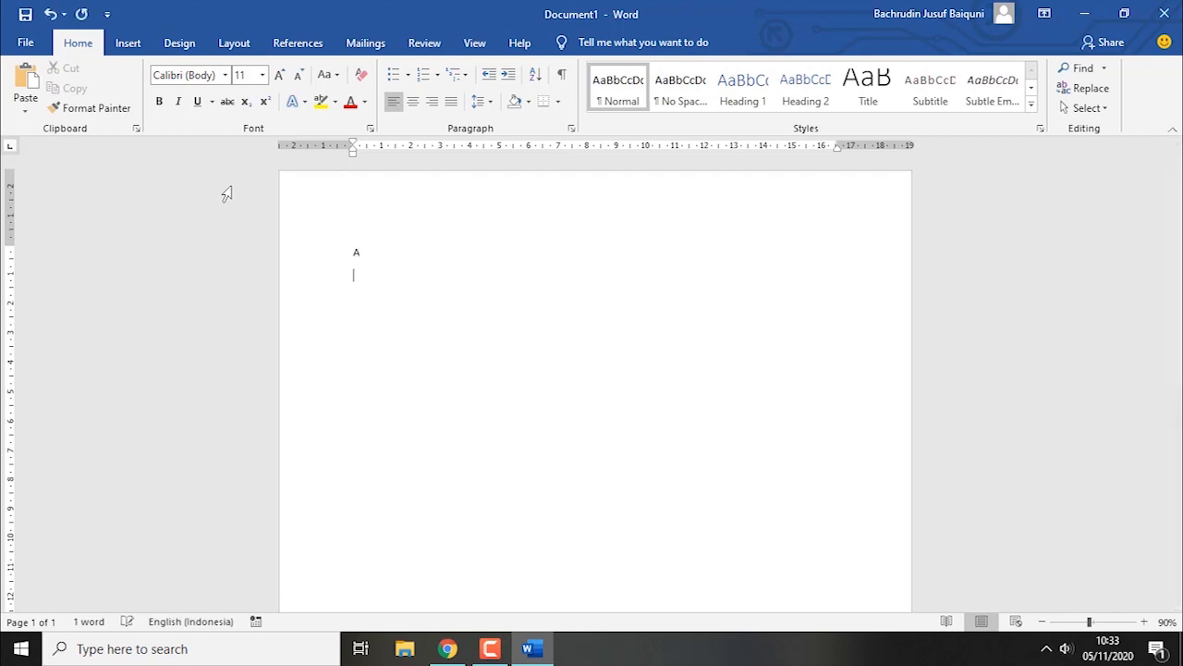
type("s")
key("BackSpace")
type("B")
key("Return")
type("c")
key("Return")
type("D")
key("Return")
type("E")
key("Return")
type("F")
key("Return")
type("G")
key("Return")
type("H")
key("Return")
type("I")
key("Return")
type("J")
key("Return")
type("K")
key("Return")
type("L")
key("Return")
type("M")
key("Return")
type("n")
key("Return")
type("O")
key("Return")
type("P")
key("Return")
type("Q")
key("Return")
type("R")
key("Return")
type("S")
key("Return")
type("T")
key("Return")
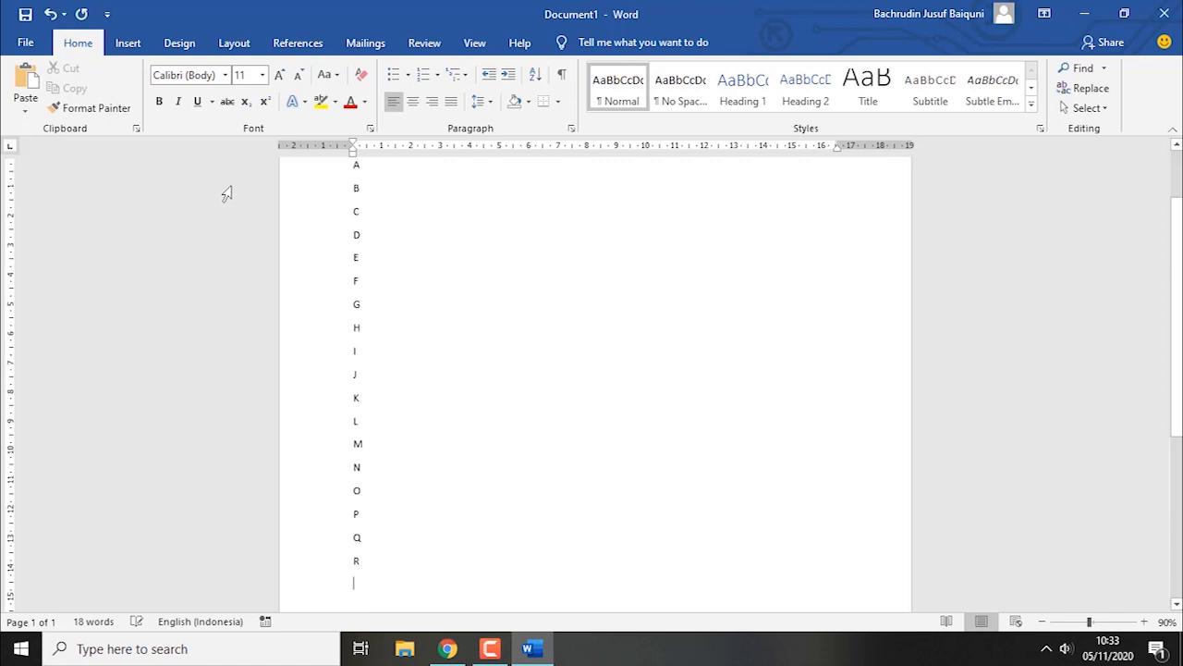
type("U")
key("Return")
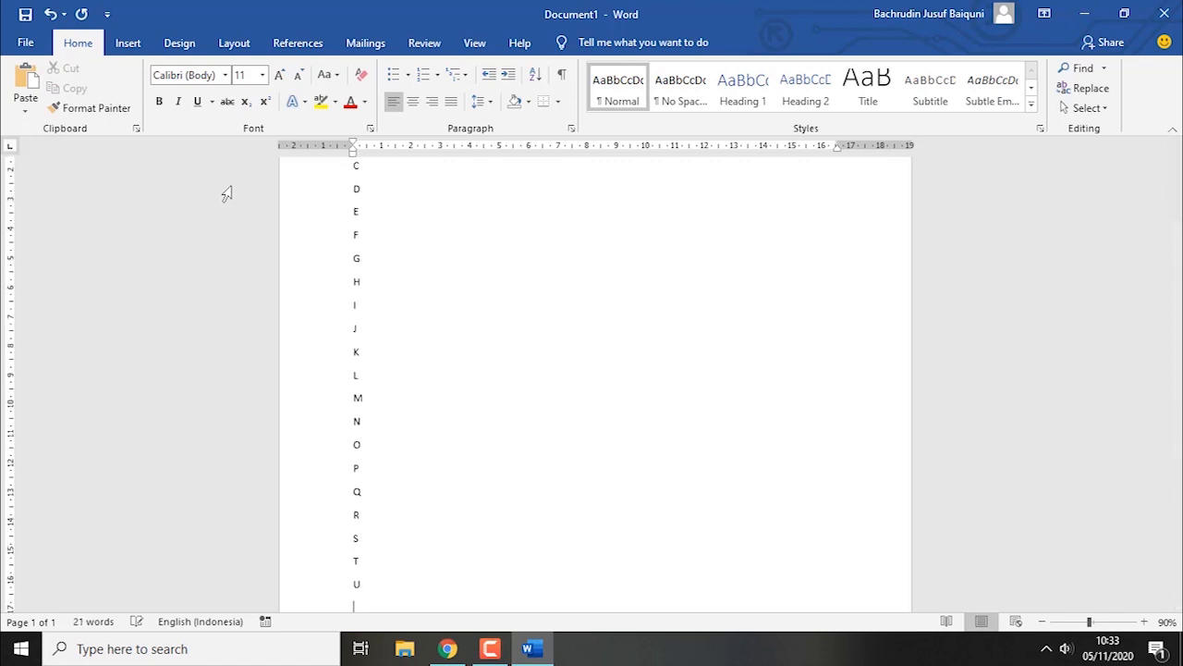
type("V")
key("Return")
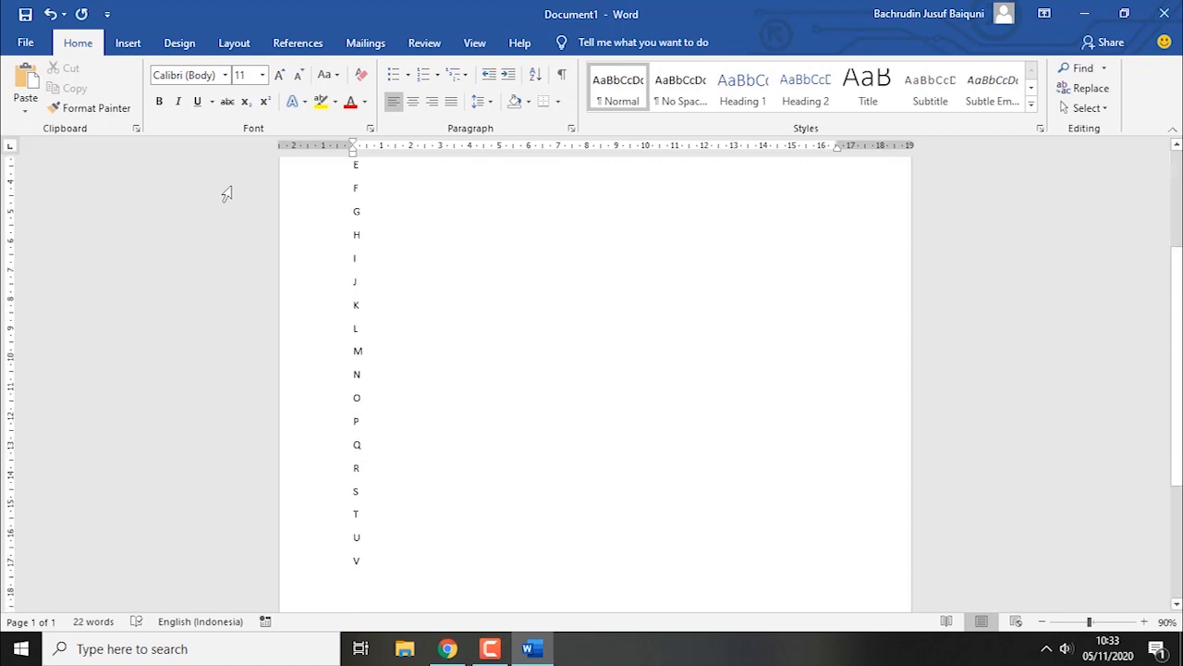
type("W")
key("Return")
type("X")
key("Return")
type("Y")
key("Return")
type("Z")
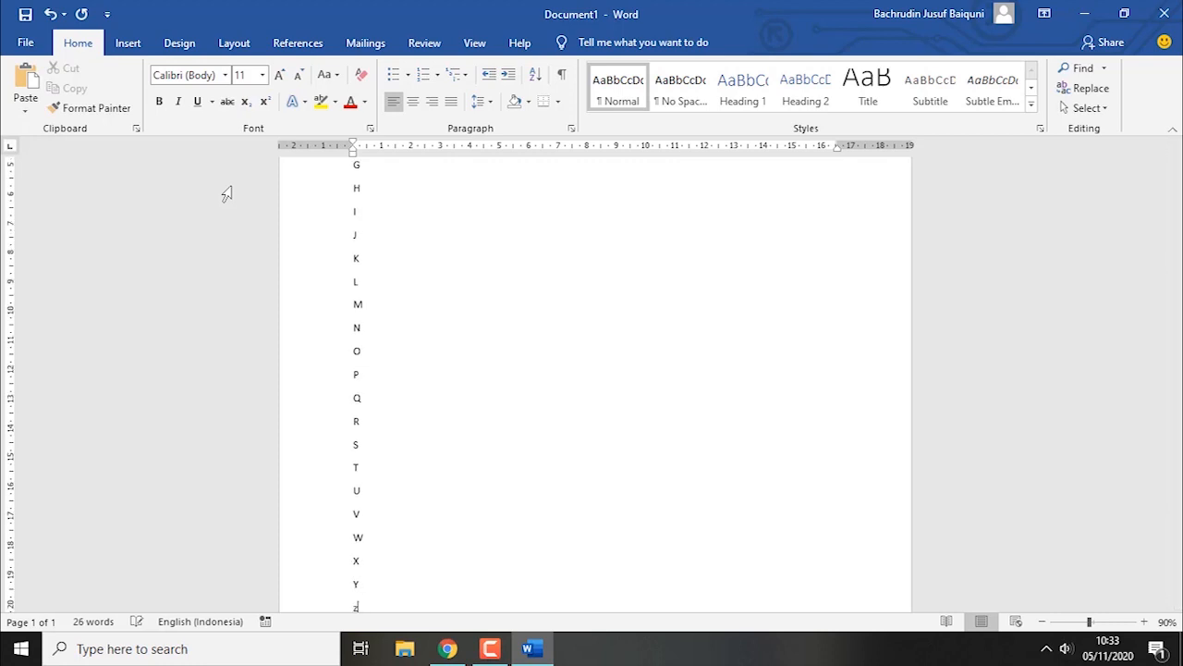
Continue below the first alphabet with a second A to Z run, one letter per line, onto page 2
key("Return")
type("a")
key("Return")
type("b")
key("Return")
type("c")
key("Return")
type("d")
key("Return")
type("e")
key("Return")
type("f")
key("Return")
type("g")
key("Return")
type("h")
key("Return")
type("i")
key("Return")
type("j")
key("Return")
type("k")
key("Return")
type("l")
key("Return")
type("m")
key("Return")
type("n")
key("Return")
type("o")
key("Return")
type("p")
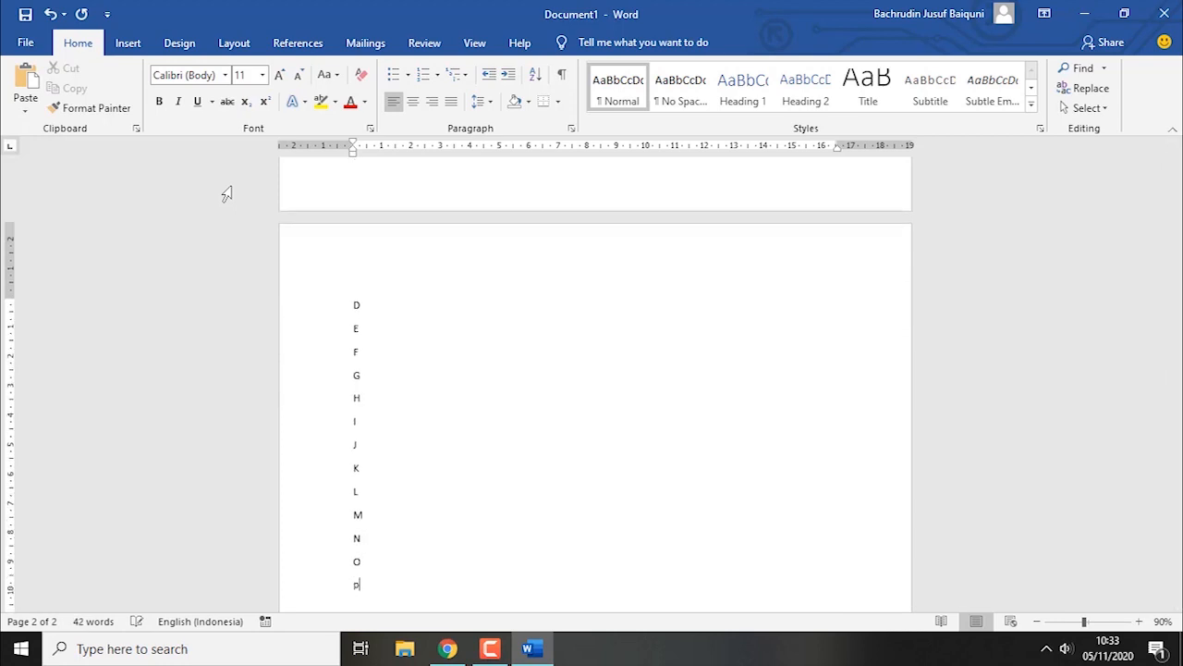
type(" q r")
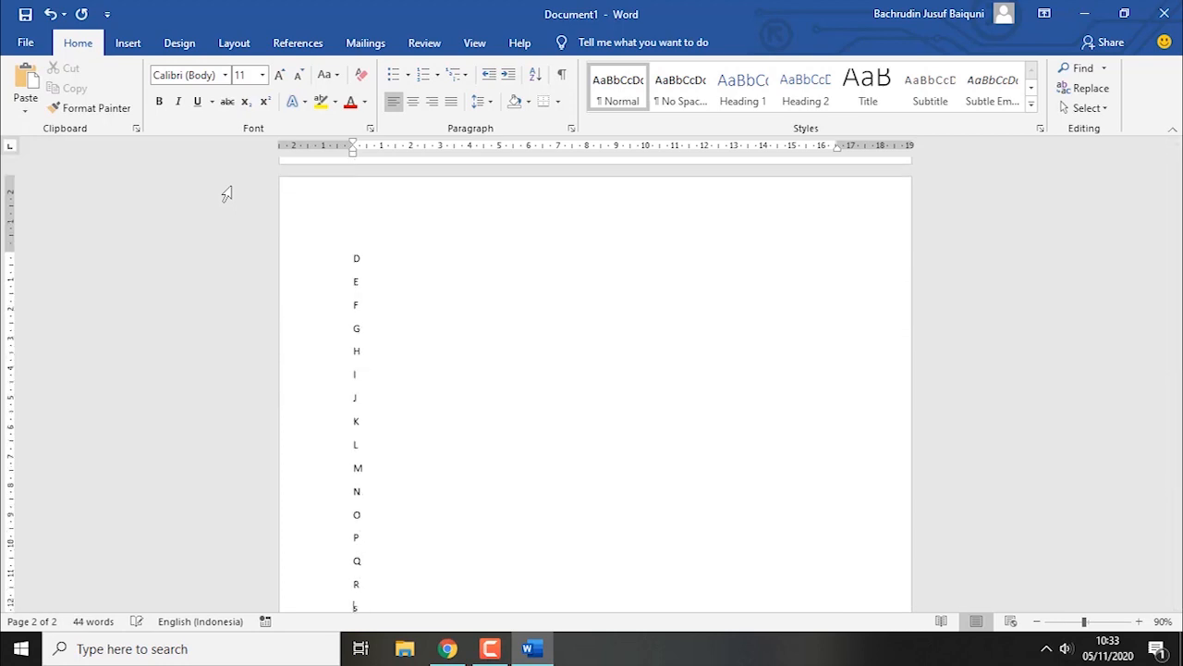
type(" s t u")
key("Return")
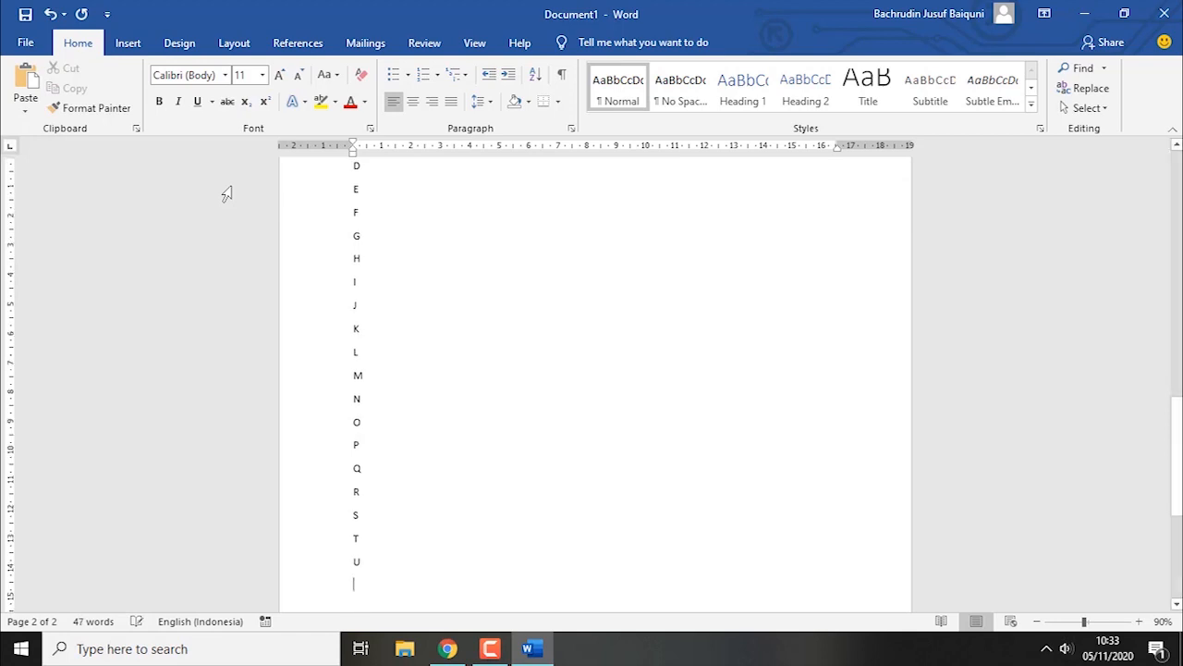
type("v")
key("Return")
type("w")
key("Return")
type("x")
key("Return")
type("y")
key("Return")
type("z")
scroll(226, 195, "up", 1)
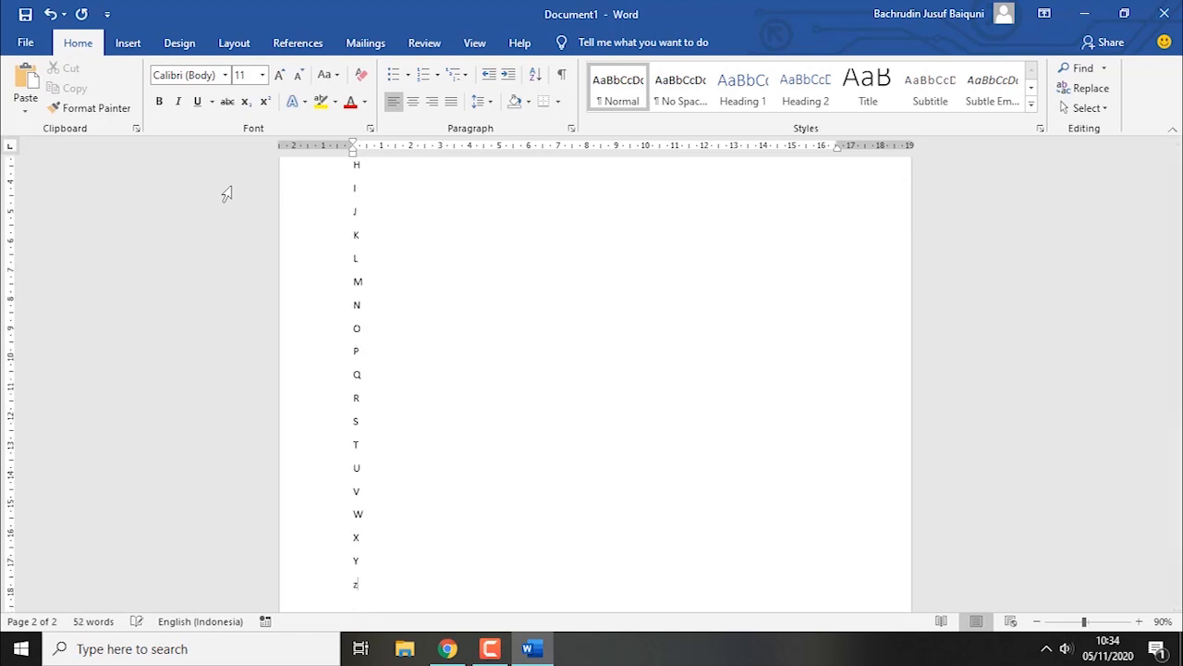
Copy the second A to Z run and paste it on a new line at the end, extending the document to page 3
scroll(519, 232, "up", 6)
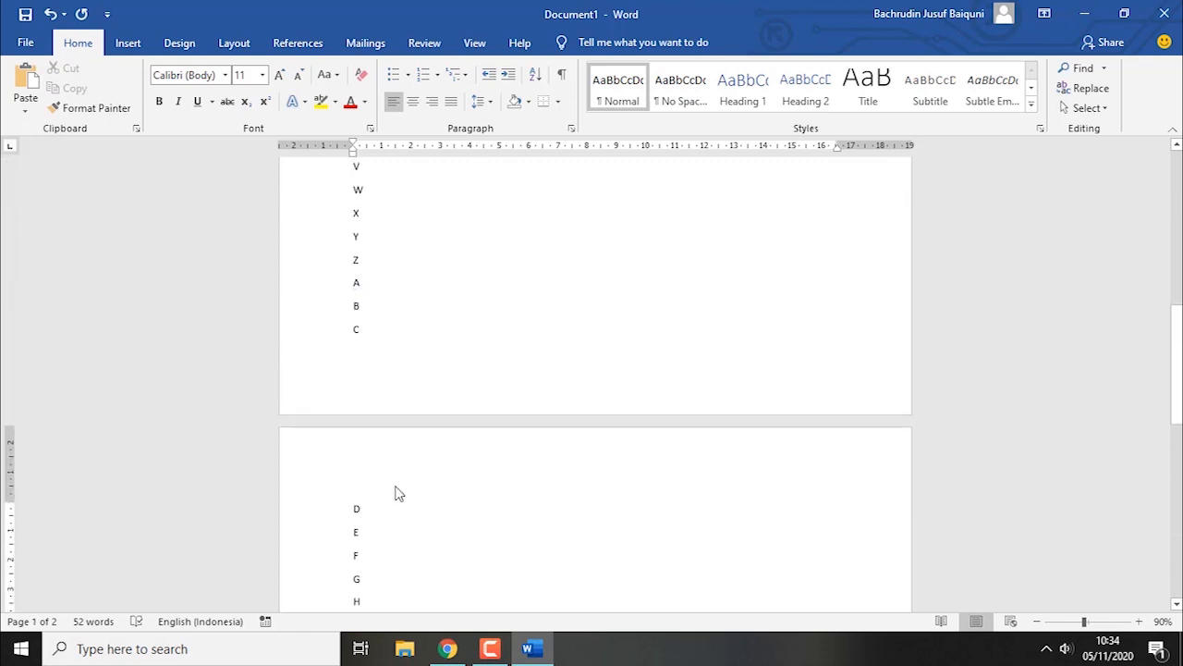
left_click_drag(354, 286, 365, 333)
left_click_drag(391, 448, 402, 390)
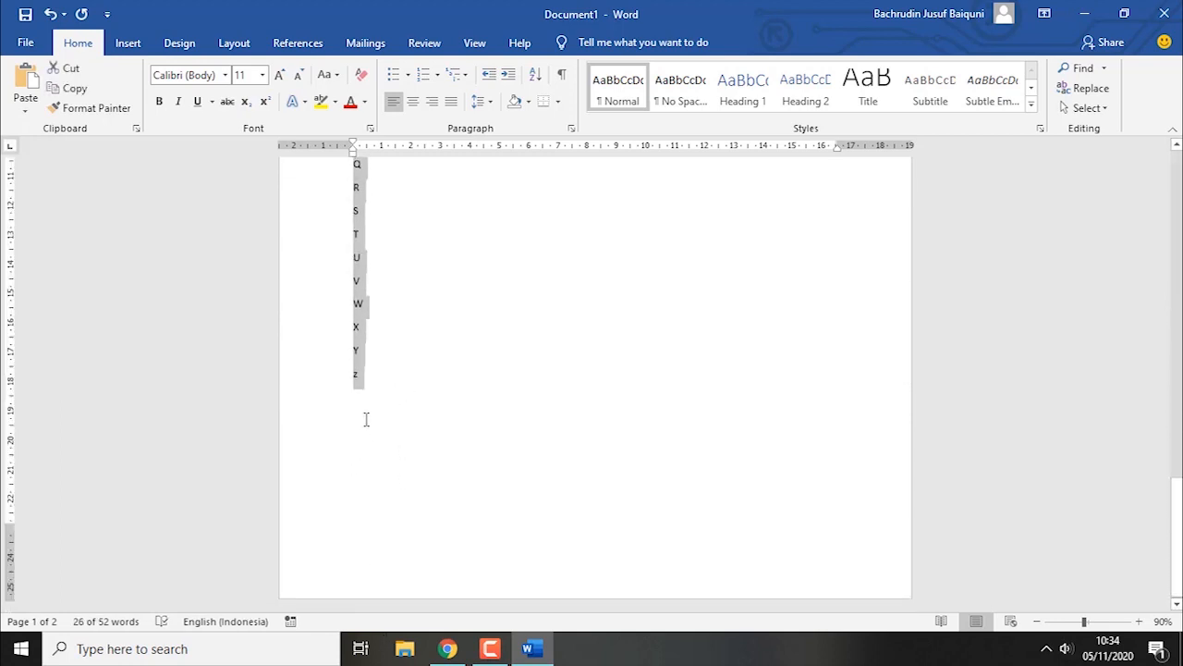
left_click(364, 409)
key("Return")
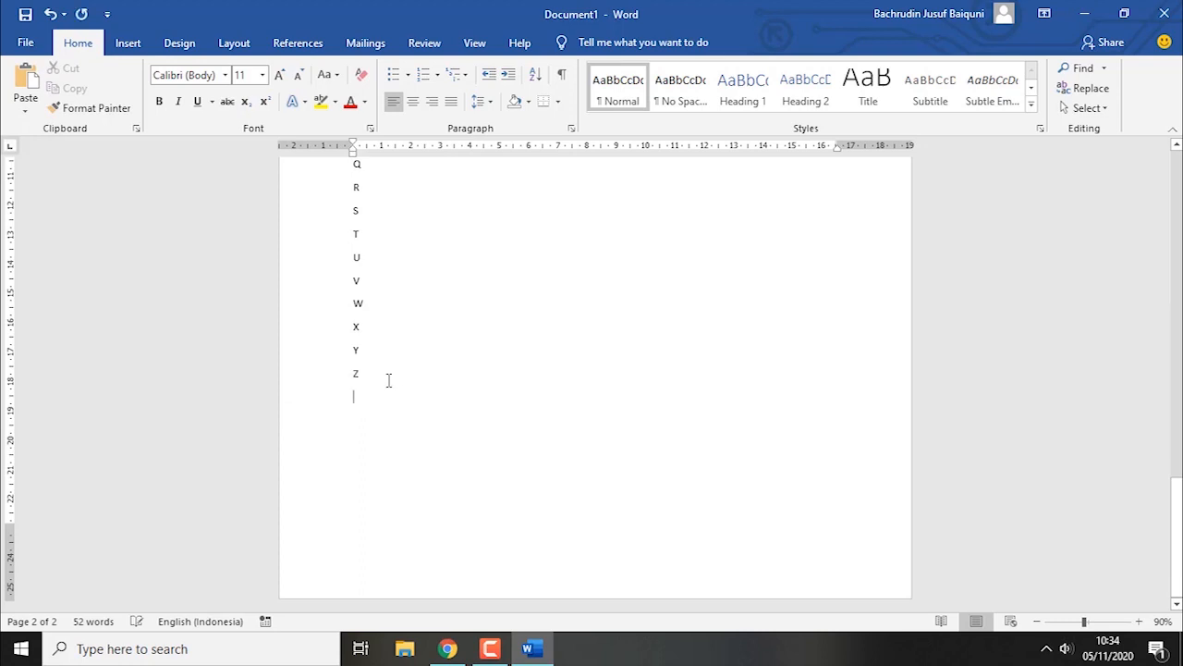
type("A B C D E F G H I J K L M N O P Q R S T U V W X Y z")
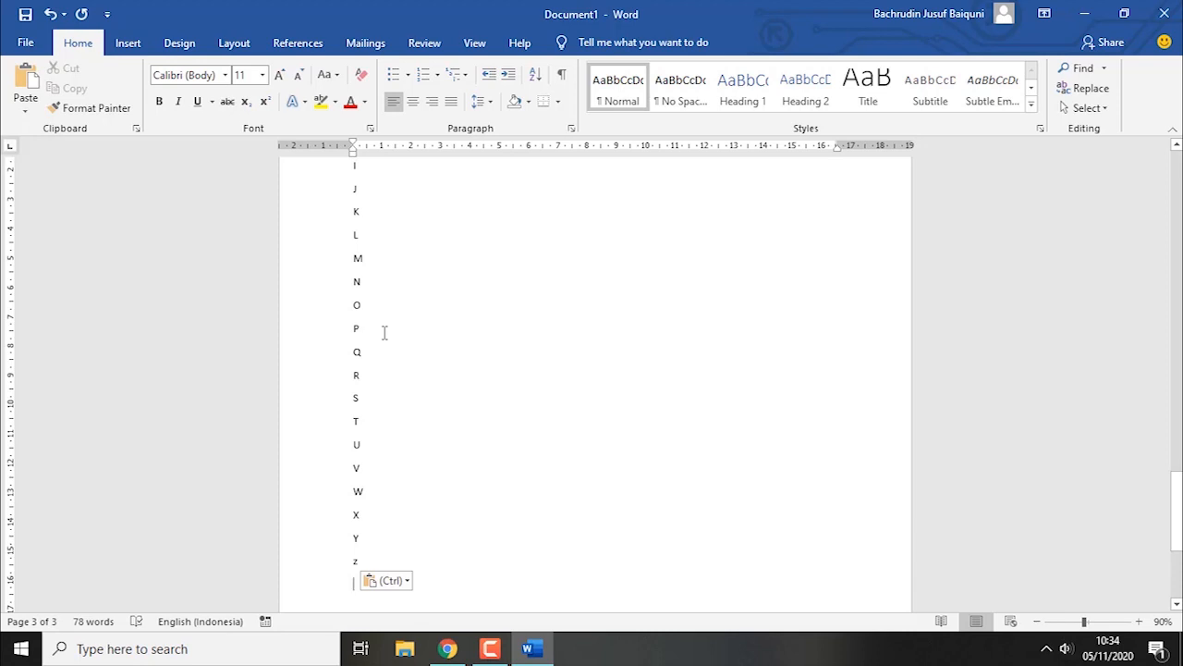
Insert page numbers at the bottom of the pages in the centred Plain Number 2 style
scroll(385, 332, "up", 4)
scroll(384, 333, "up", 10)
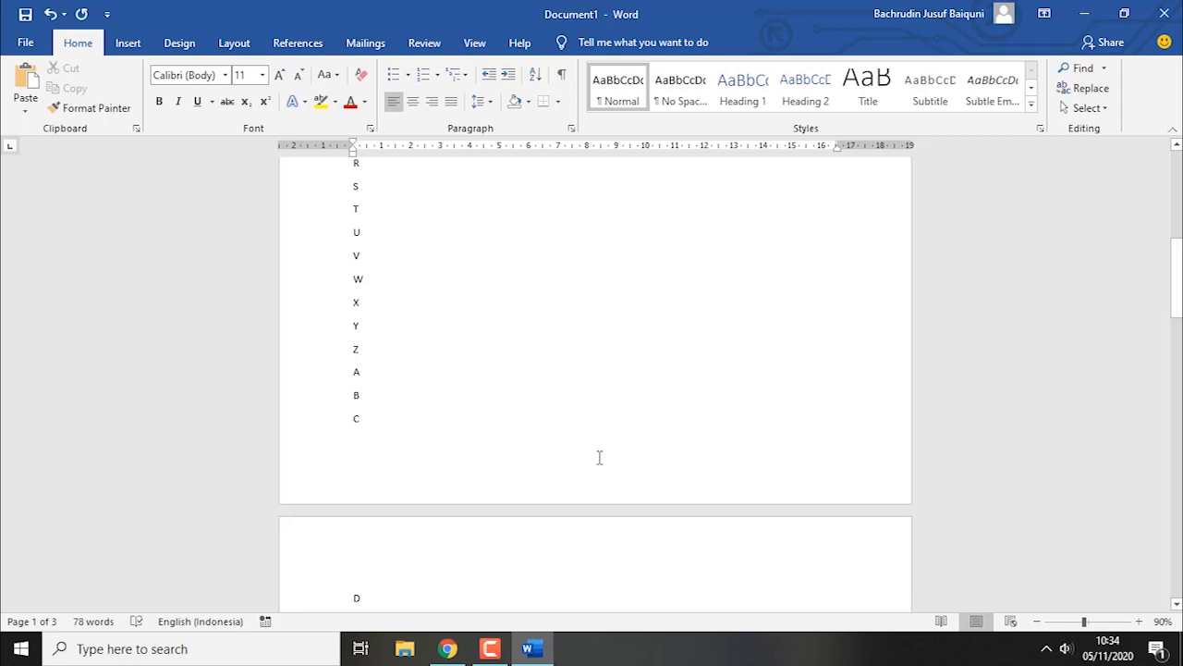
scroll(599, 457, "down", 2)
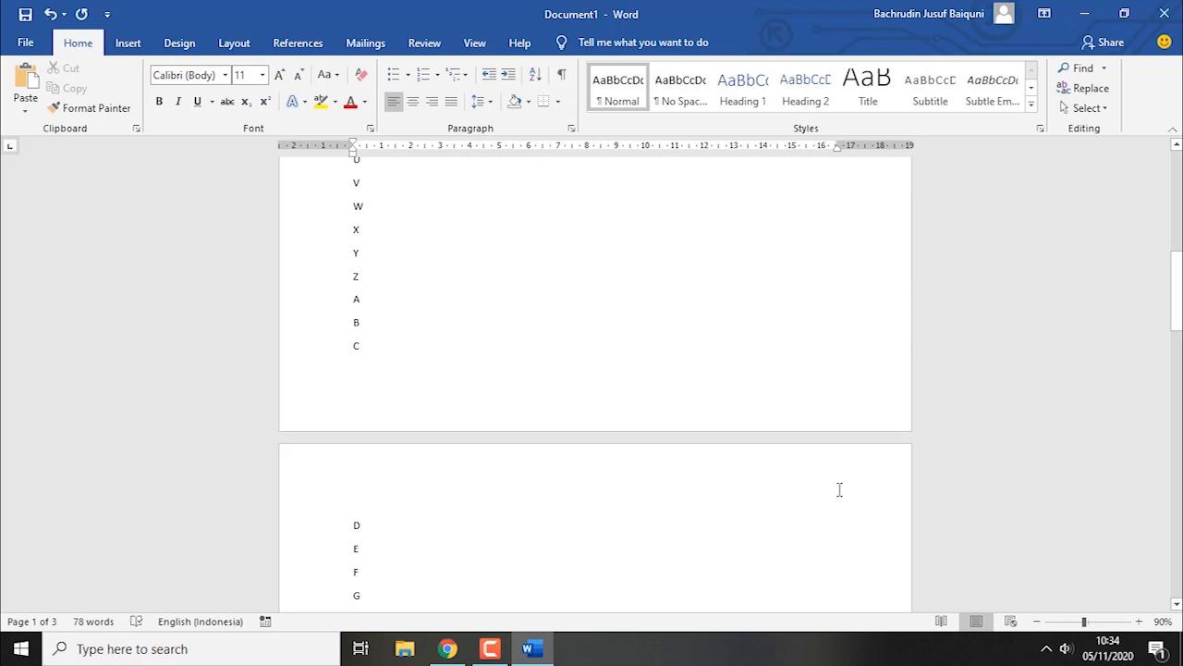
left_click(129, 44)
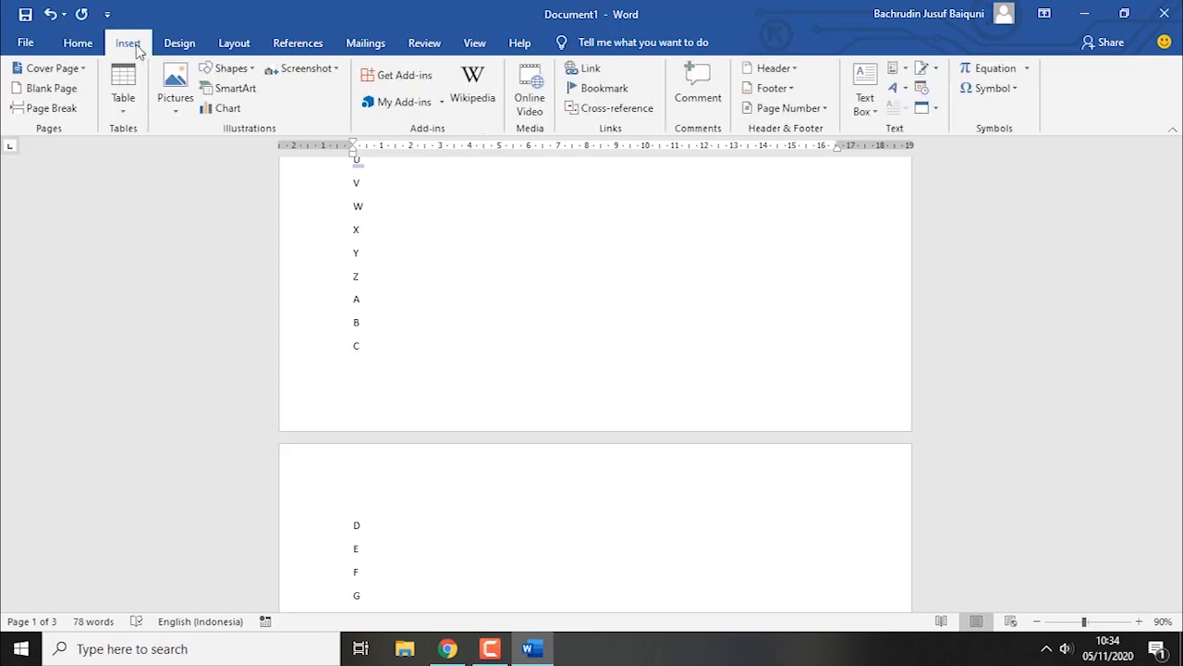
left_click(827, 120)
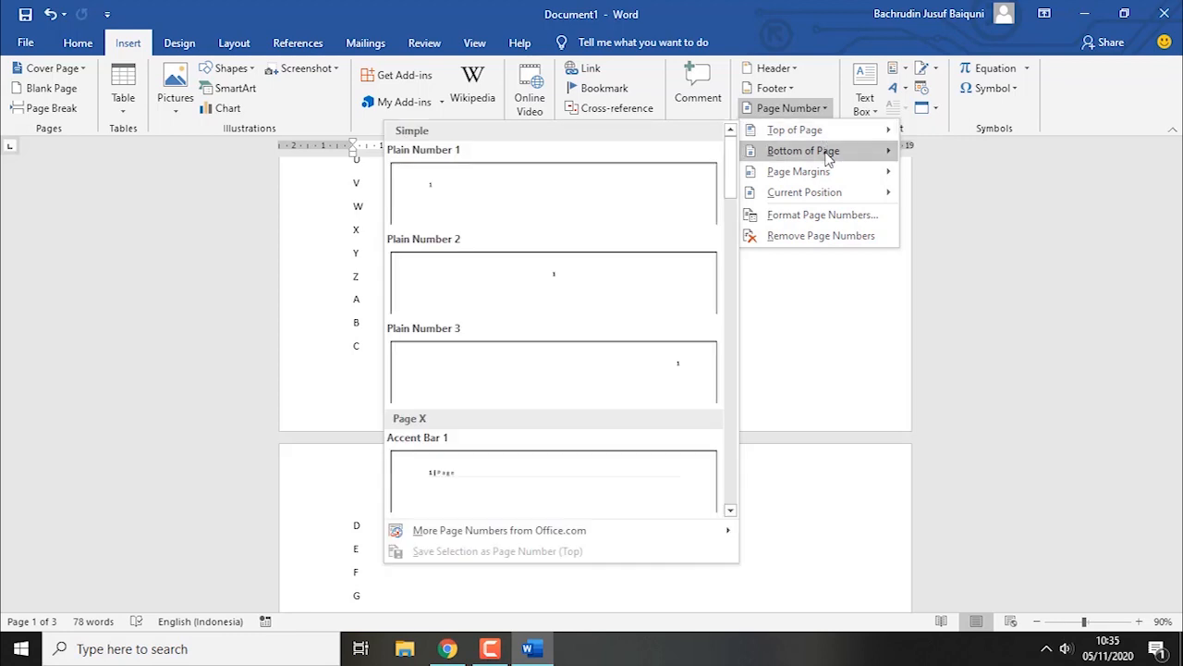
mouse_move(829, 157)
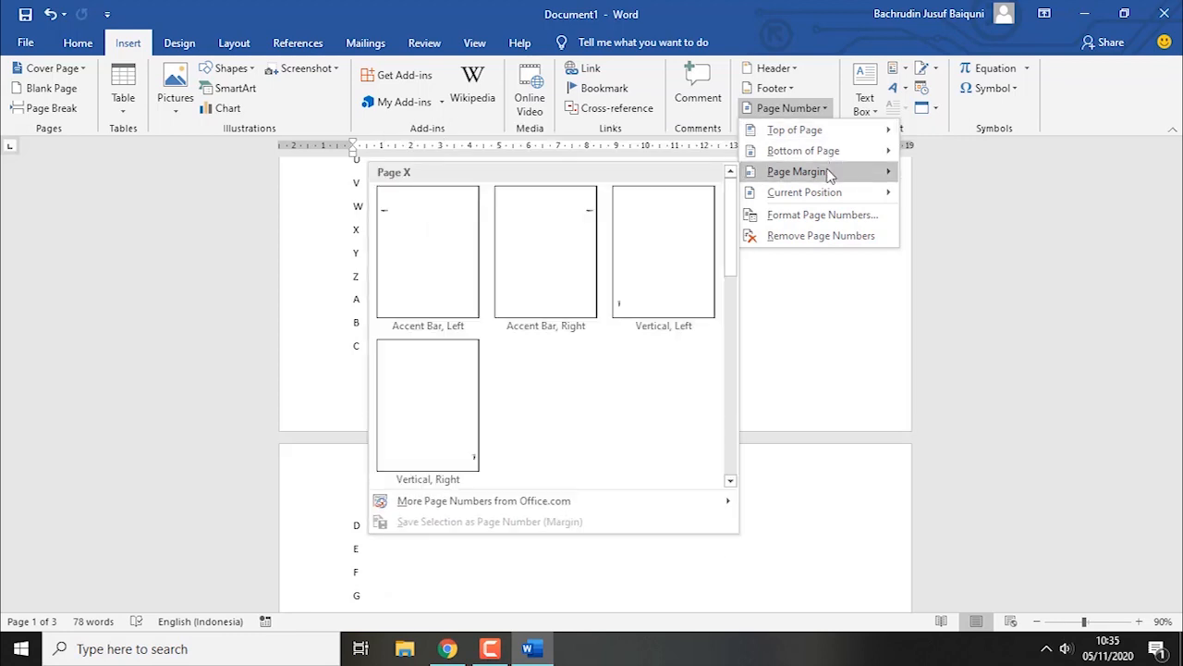
mouse_move(830, 200)
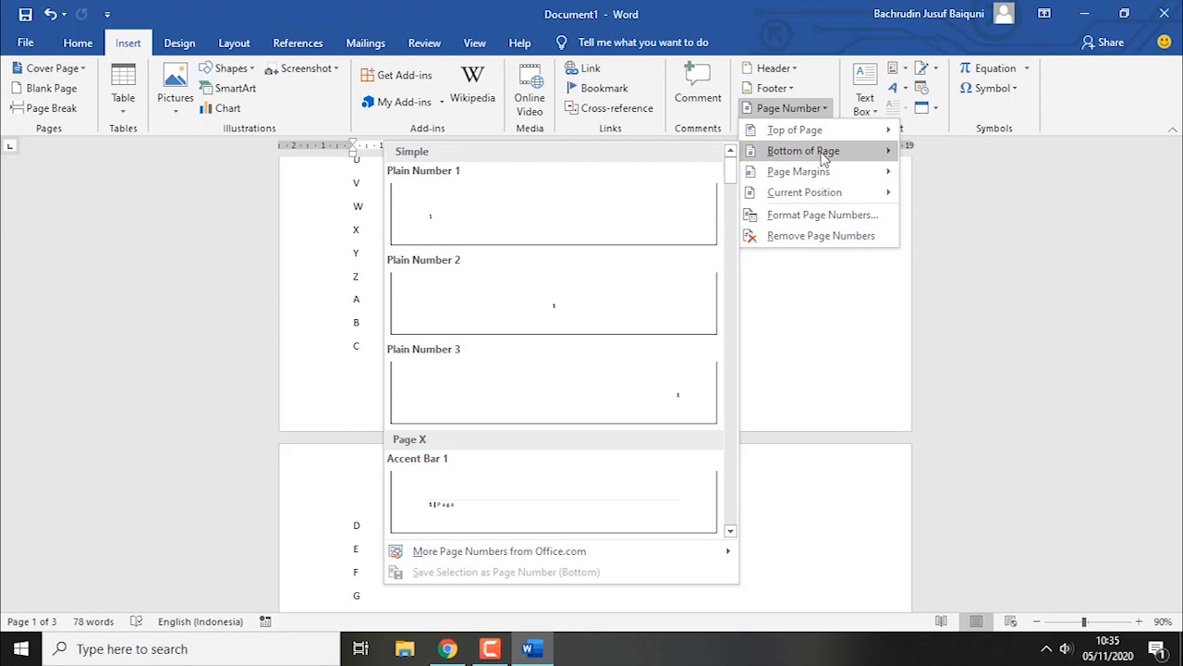
left_click(577, 313)
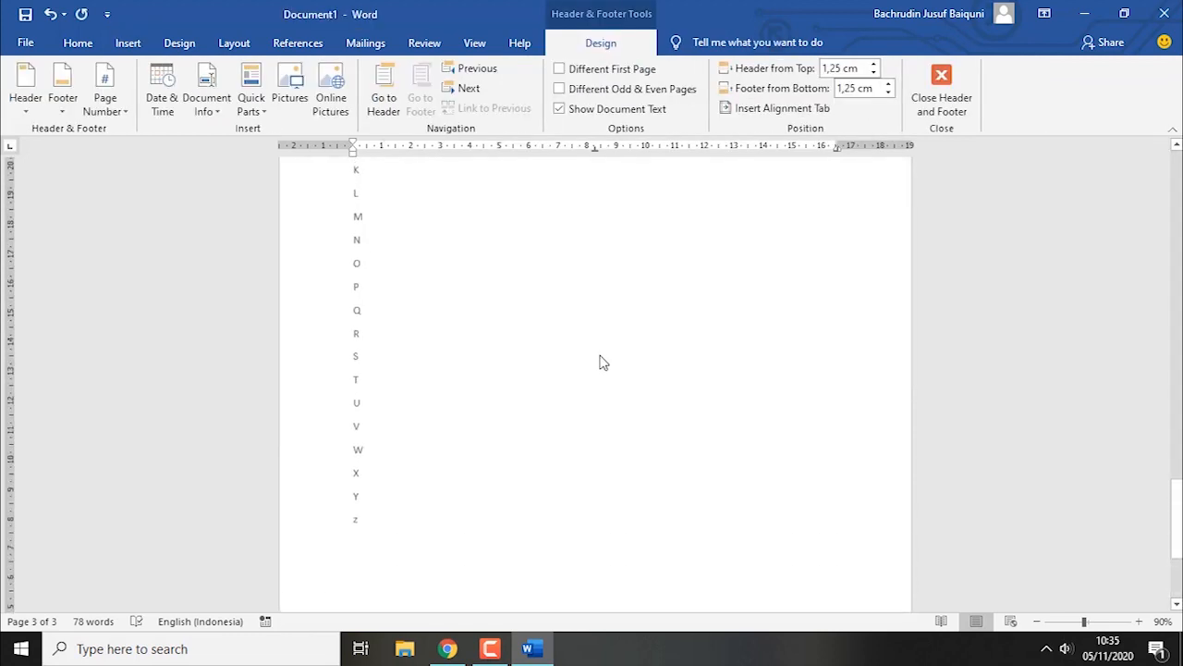
Enable Different First Page for the document's headers and footers
scroll(600, 362, "up", 10)
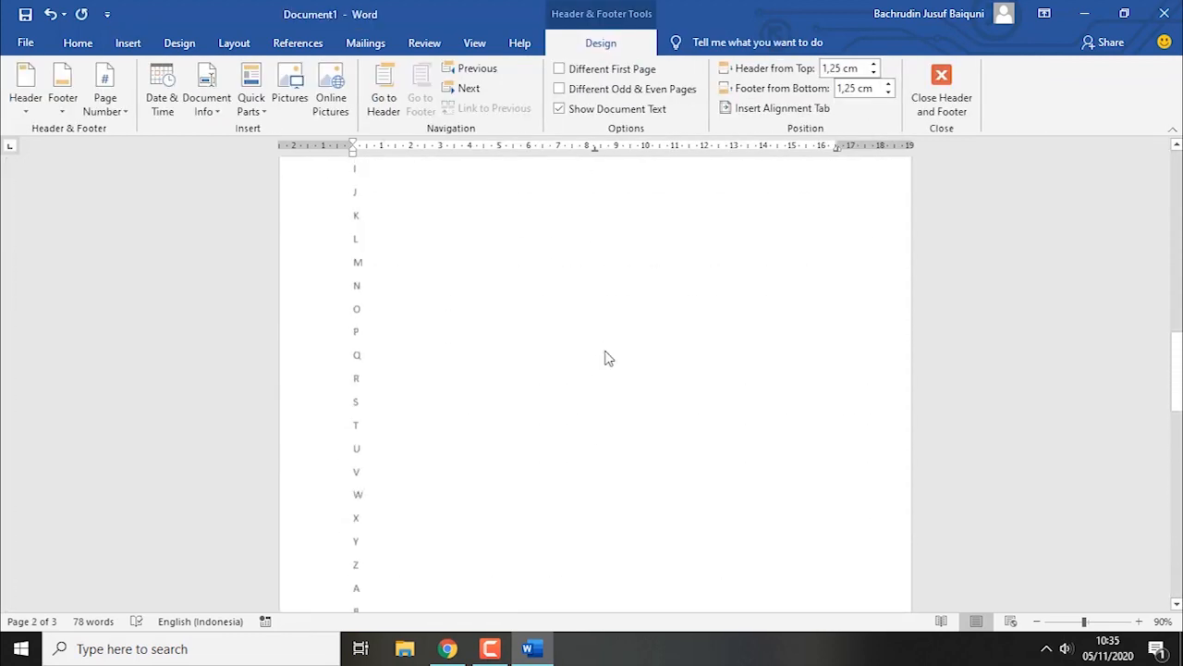
scroll(608, 358, "up", 5)
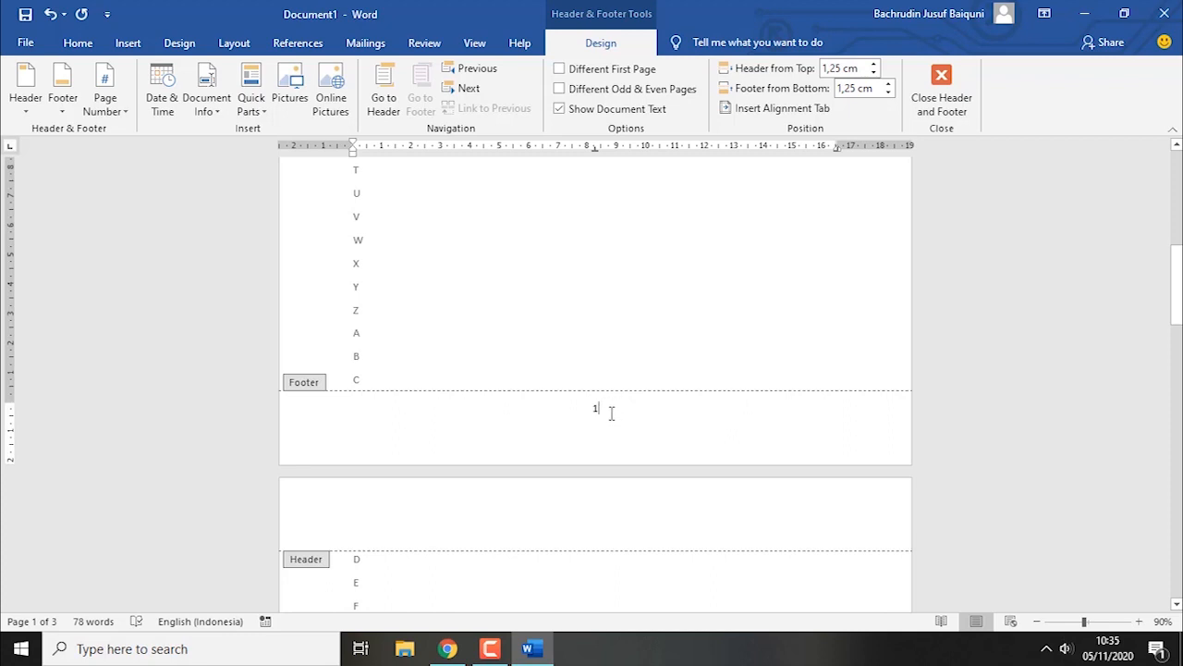
left_click(561, 72)
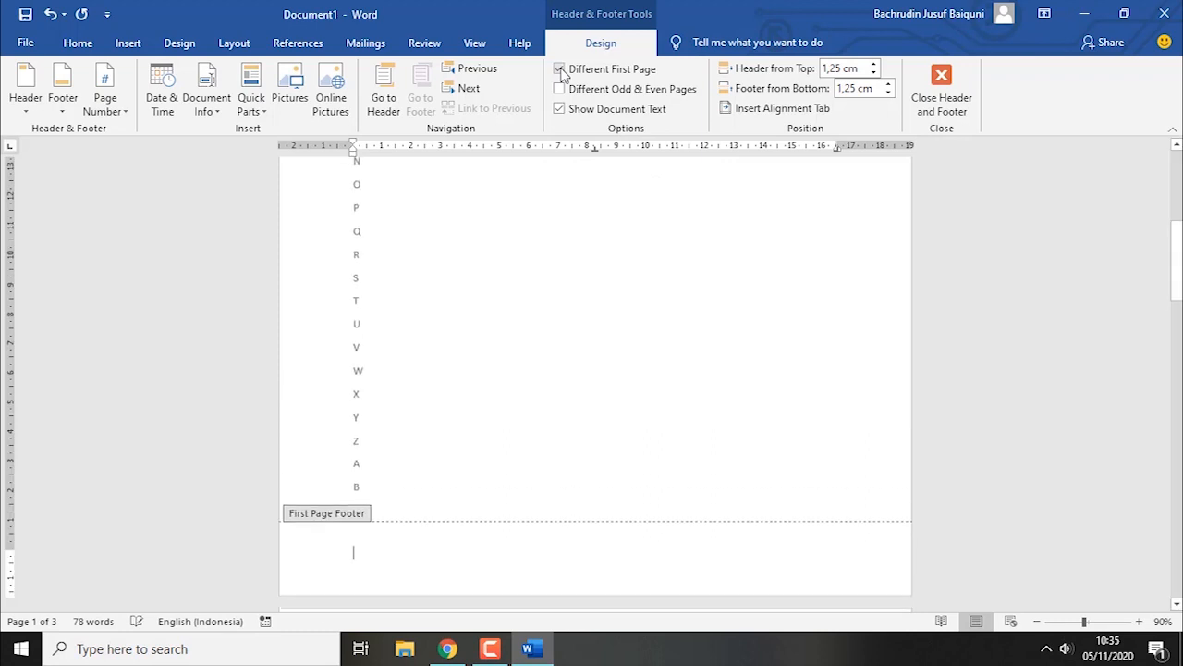
Add a centred page number to the first page footer
scroll(584, 265, "up", 5)
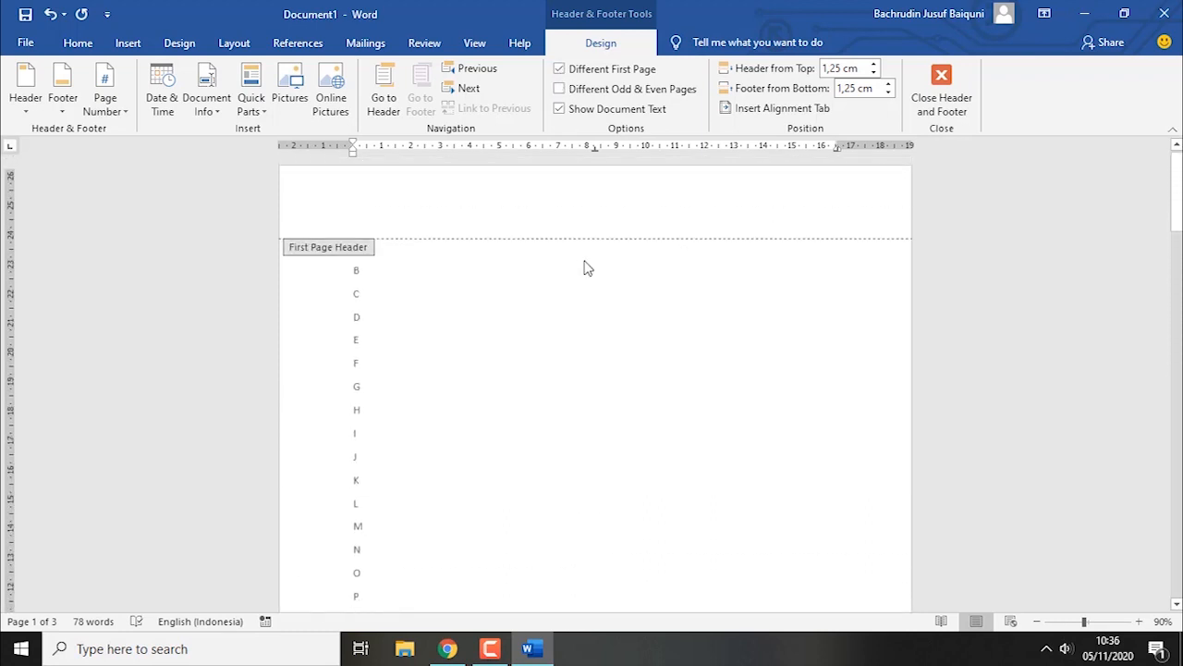
scroll(584, 267, "down", 10)
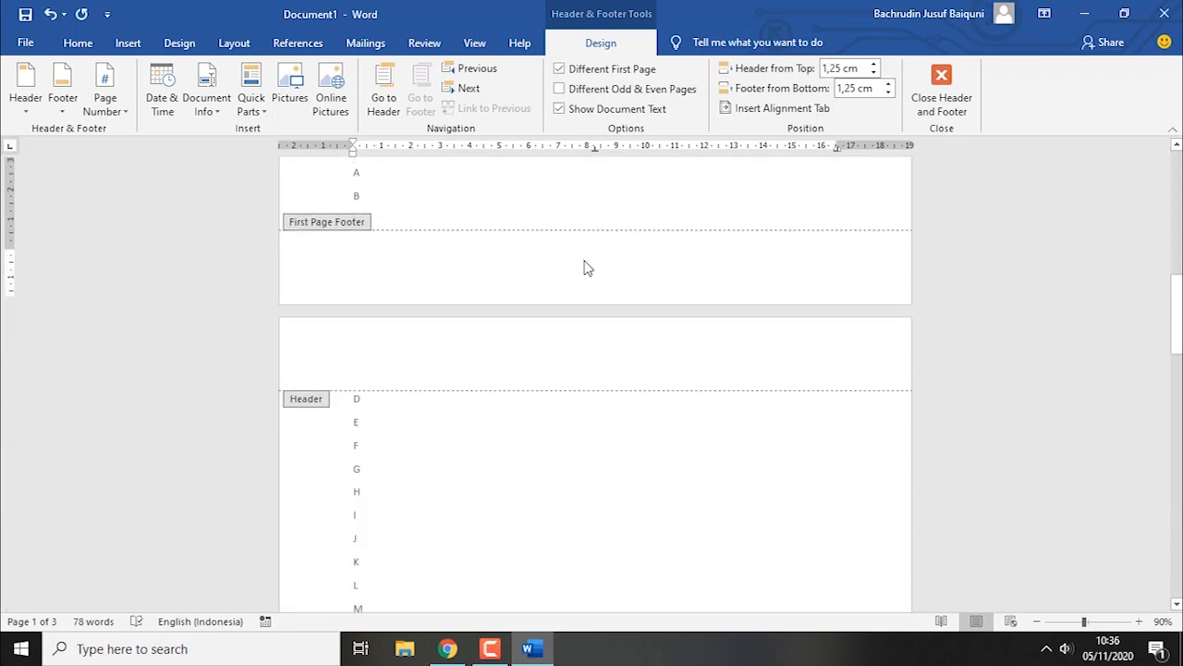
left_click(78, 44)
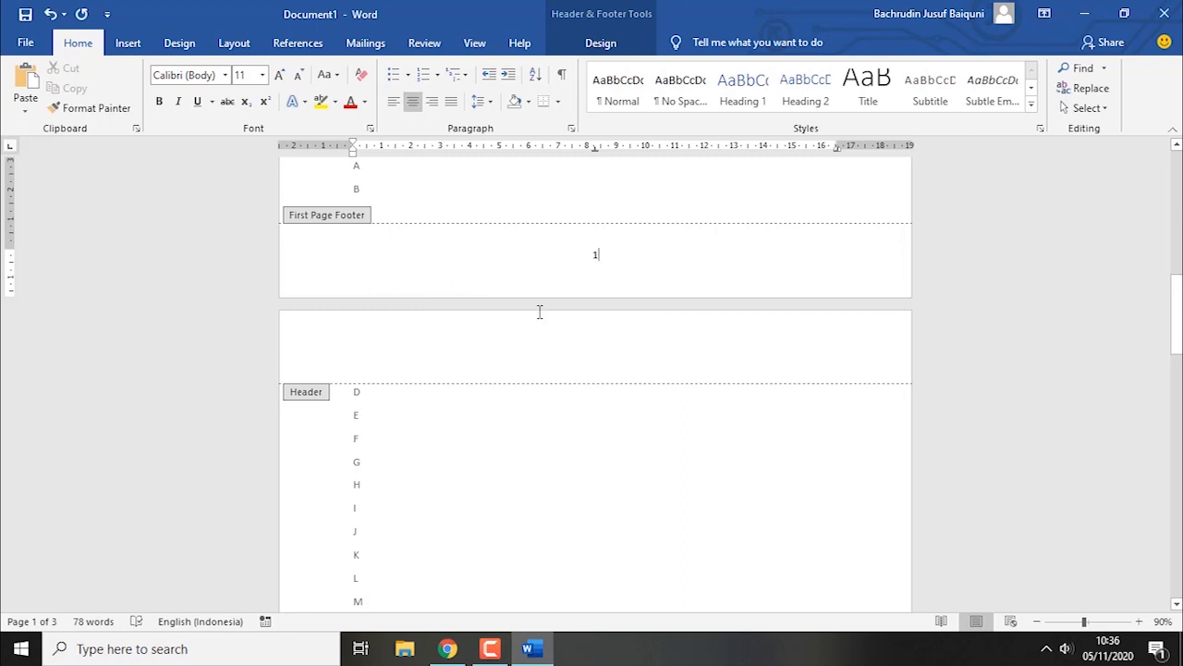
scroll(540, 312, "down", 1)
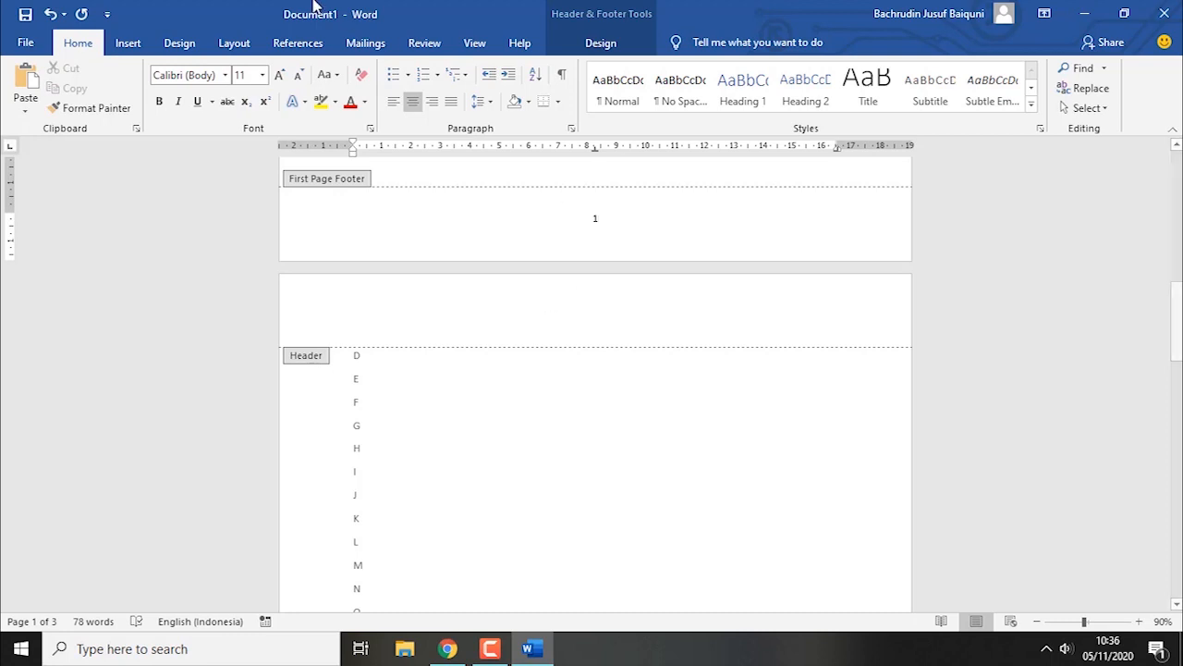
Insert a page number at the top of the page in the right-aligned Plain Number 3 style
left_click(127, 42)
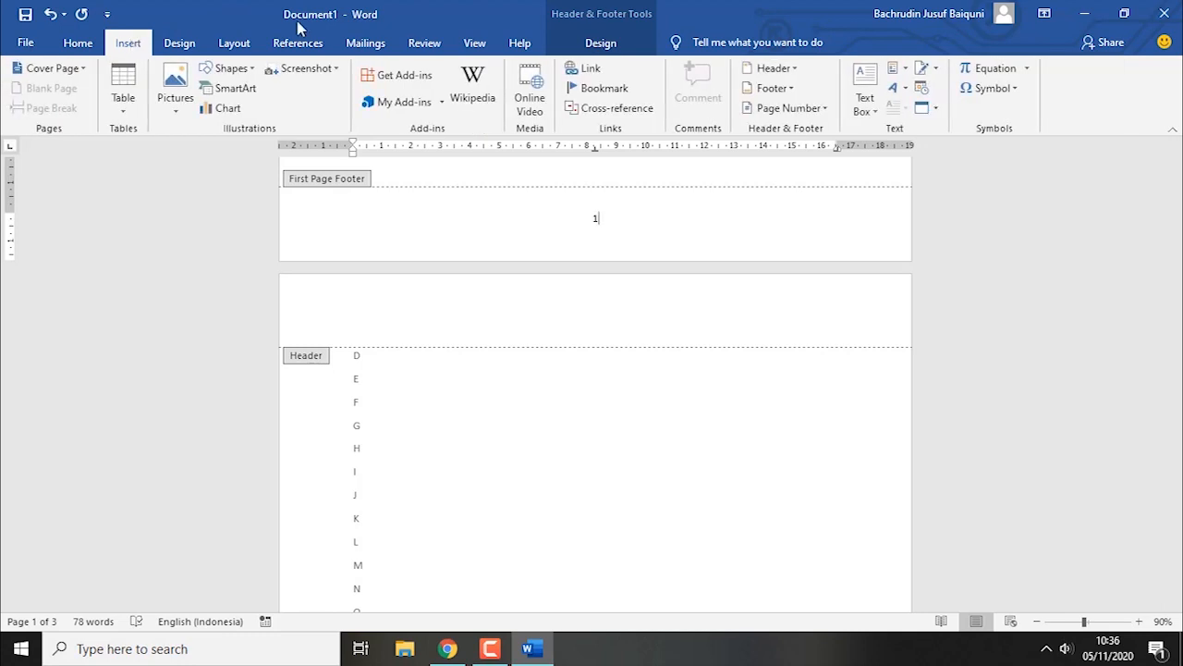
left_click(824, 109)
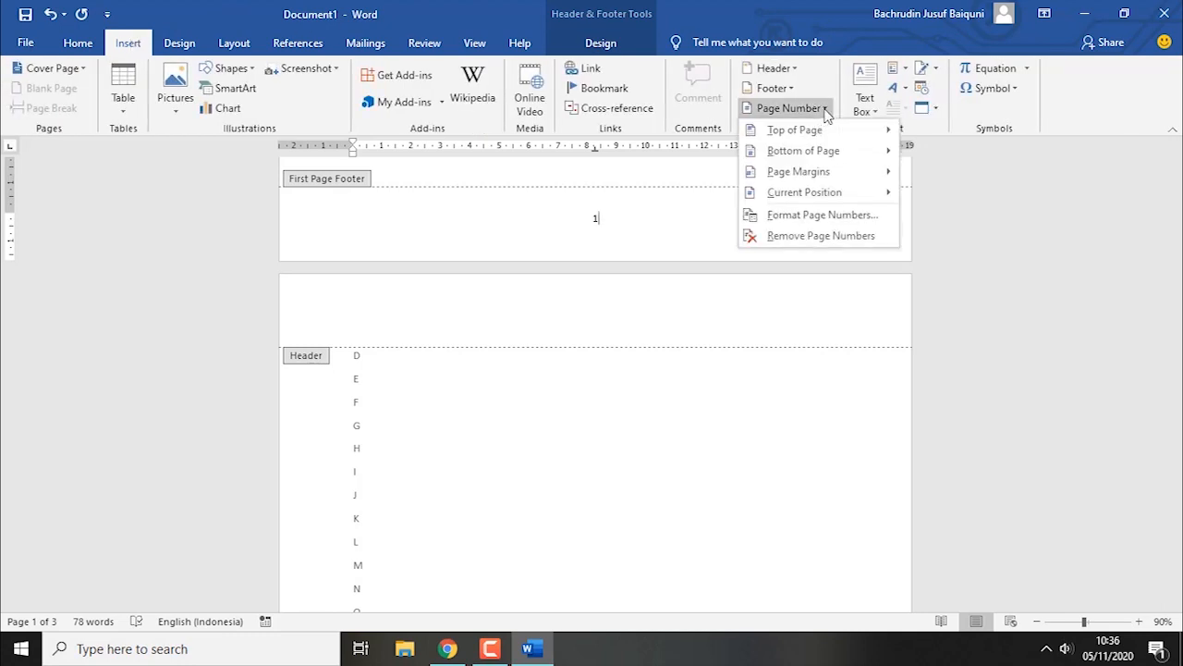
mouse_move(819, 137)
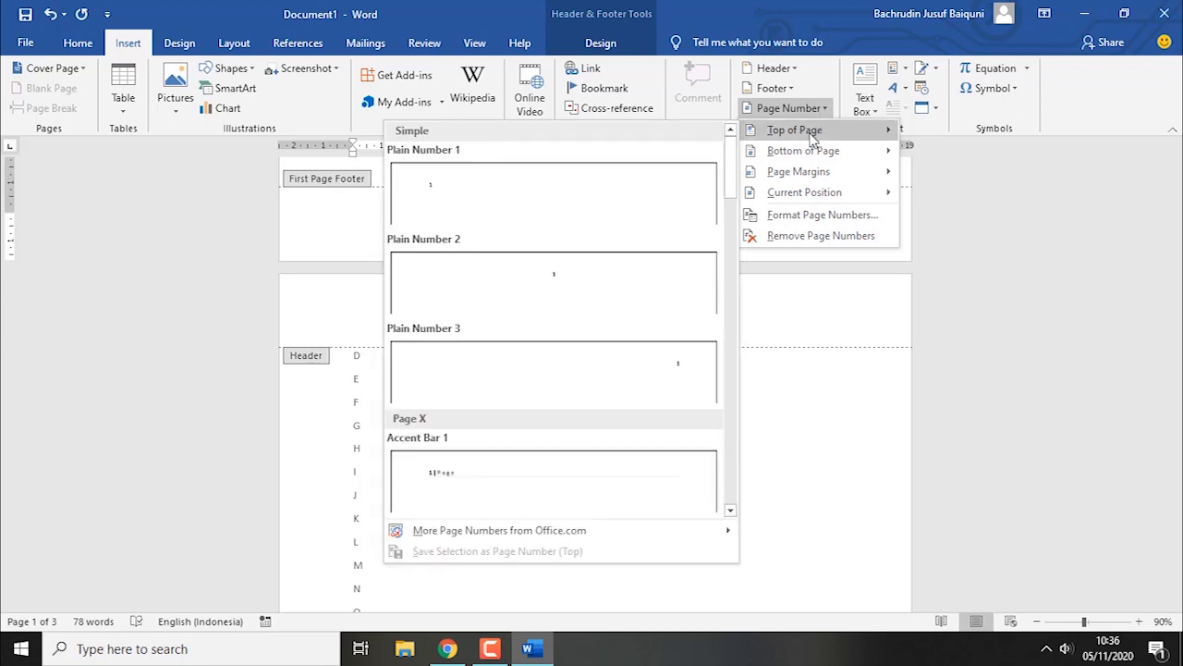
left_click(620, 375)
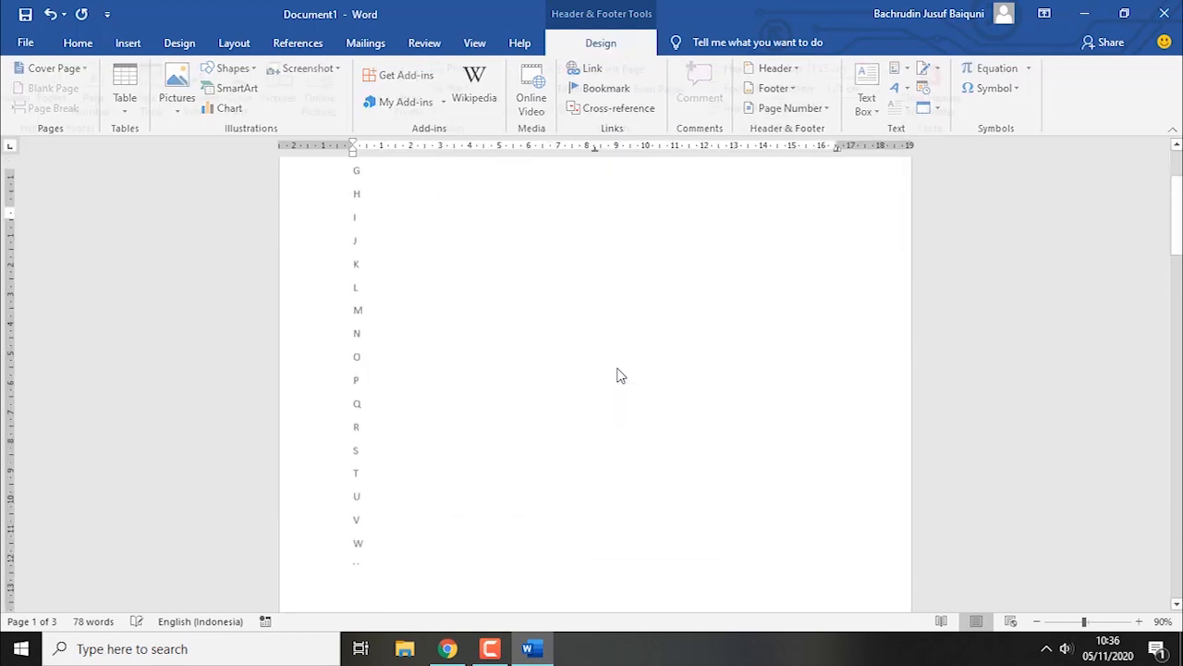
Delete the page number from the first page header
scroll(640, 370, "down", 10)
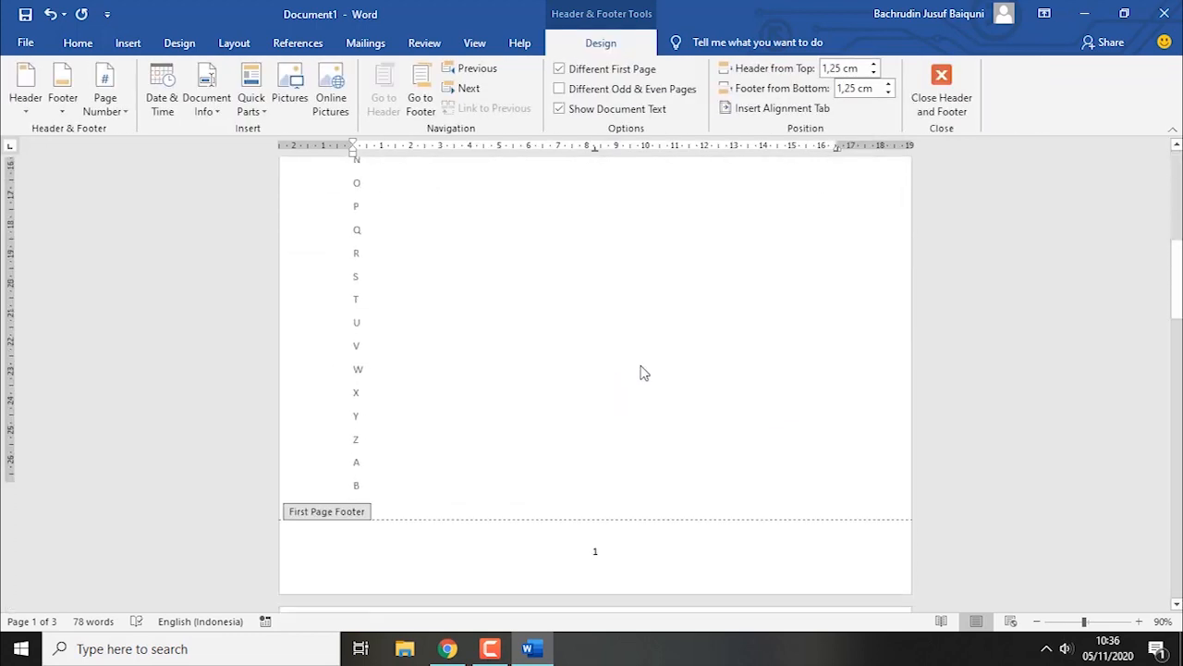
left_click(654, 252)
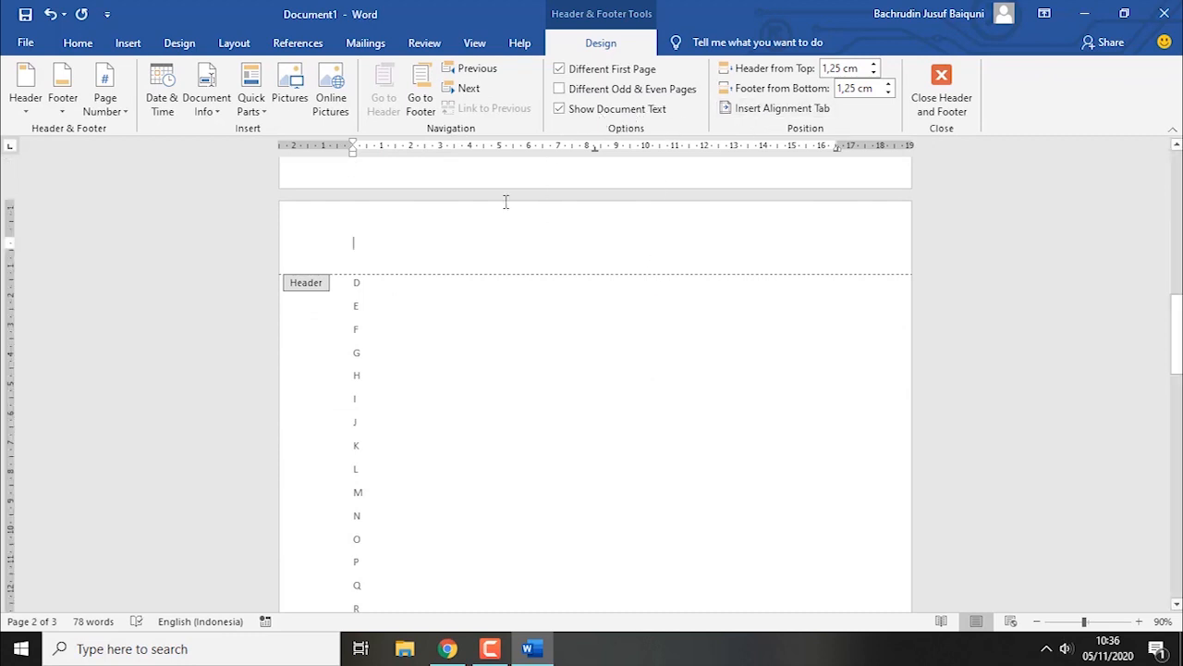
scroll(676, 257, "up", 10)
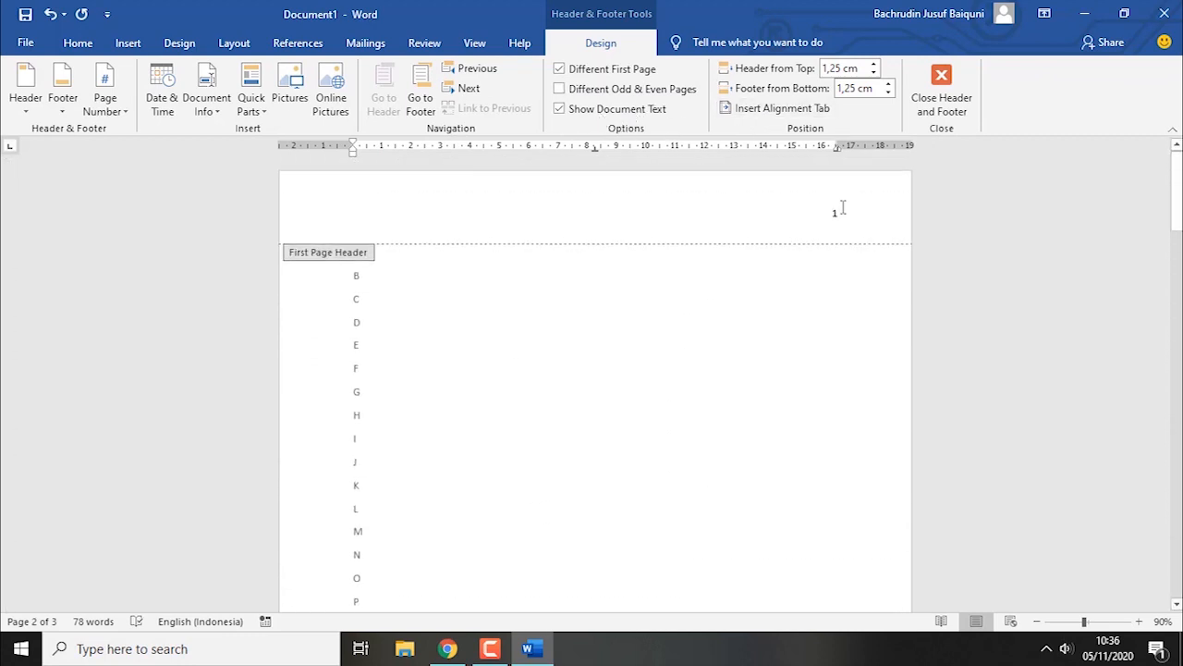
double_click(851, 222)
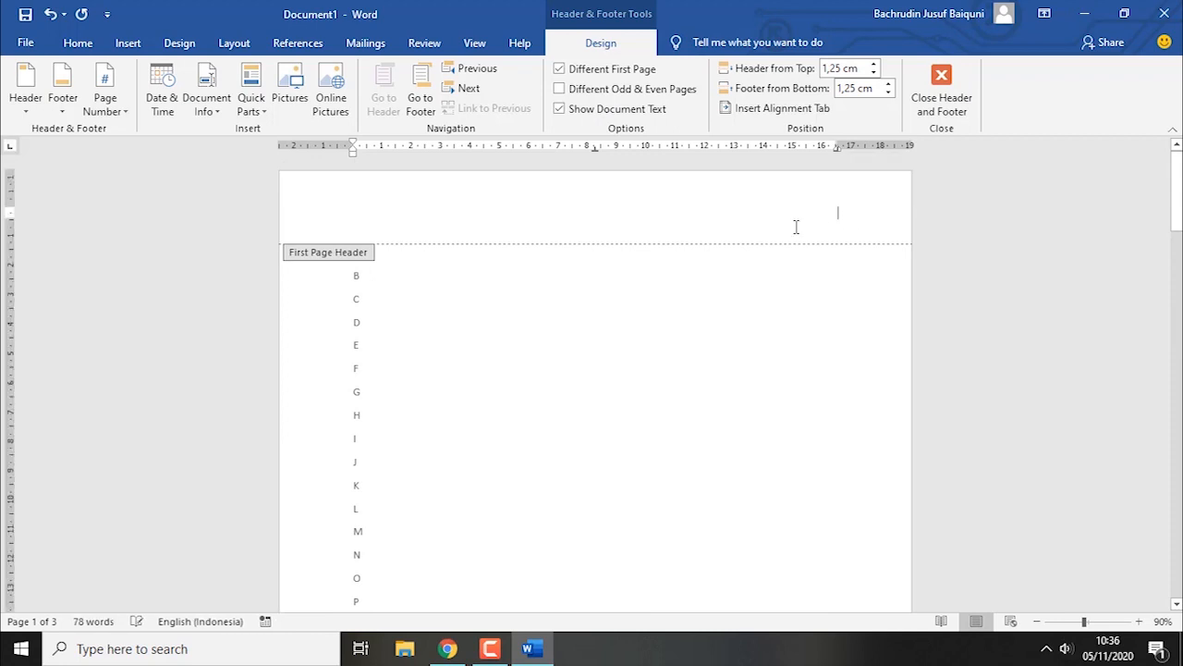
Insert a top-of-page number in the right-aligned Plain Number 3 style in the second page's header
scroll(699, 236, "down", 3)
scroll(700, 236, "down", 5)
left_click(468, 305)
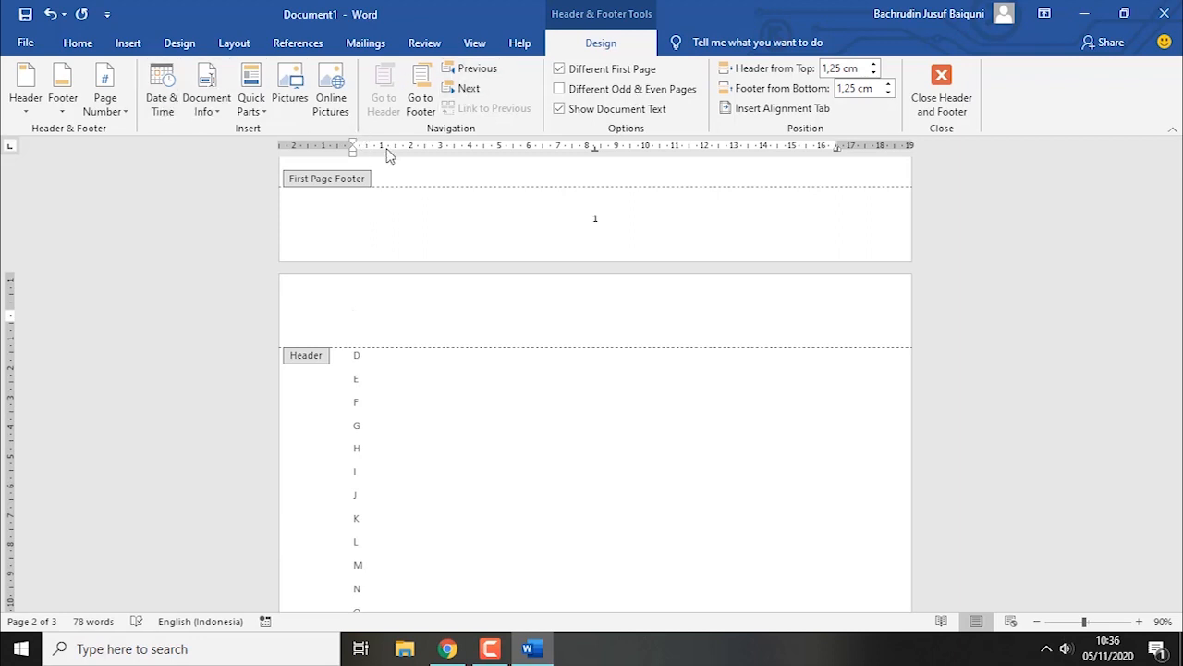
left_click(126, 42)
left_click(788, 108)
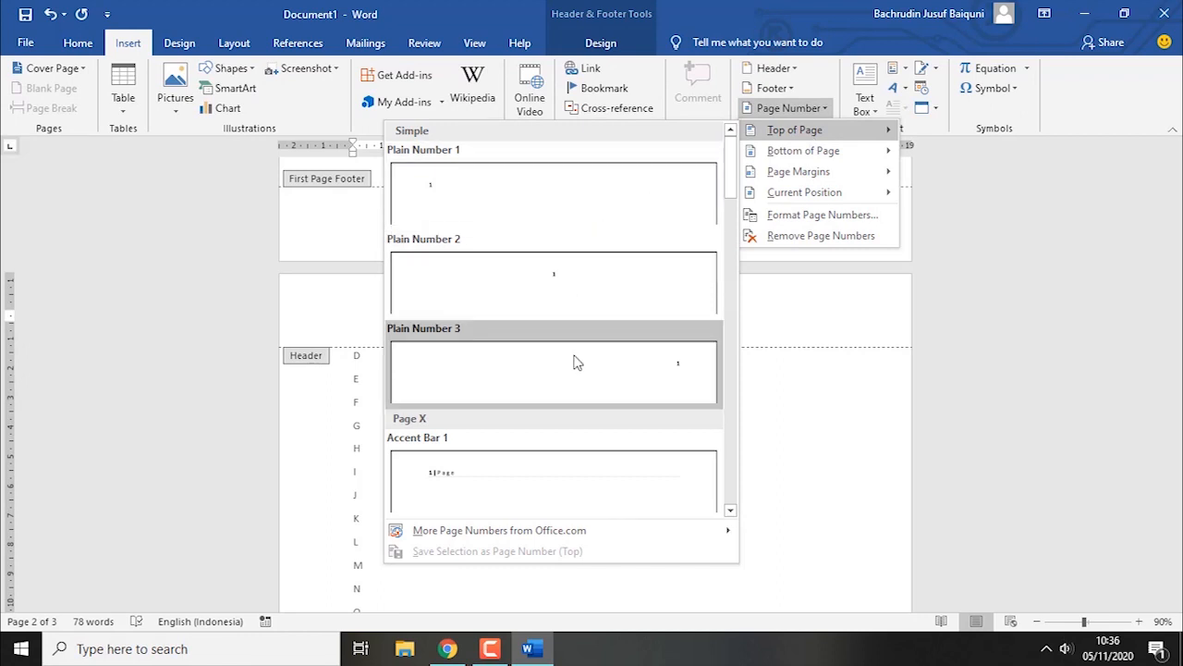
left_click(575, 363)
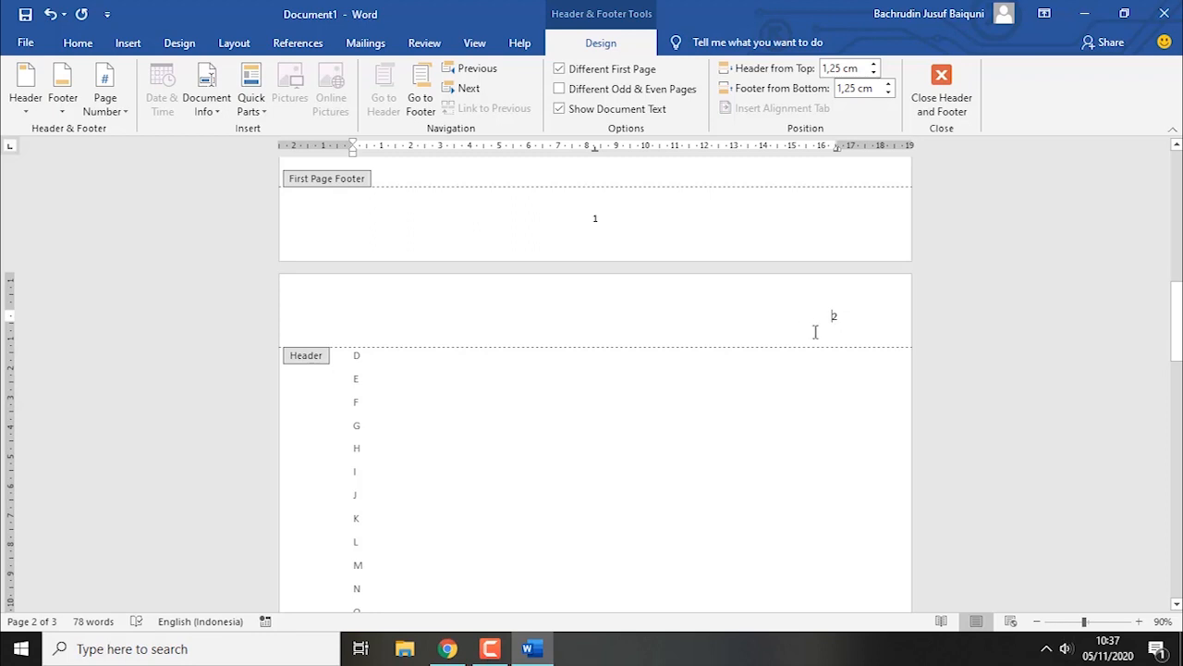
Delete the centred page number from the second page's footer
scroll(846, 324, "down", 10)
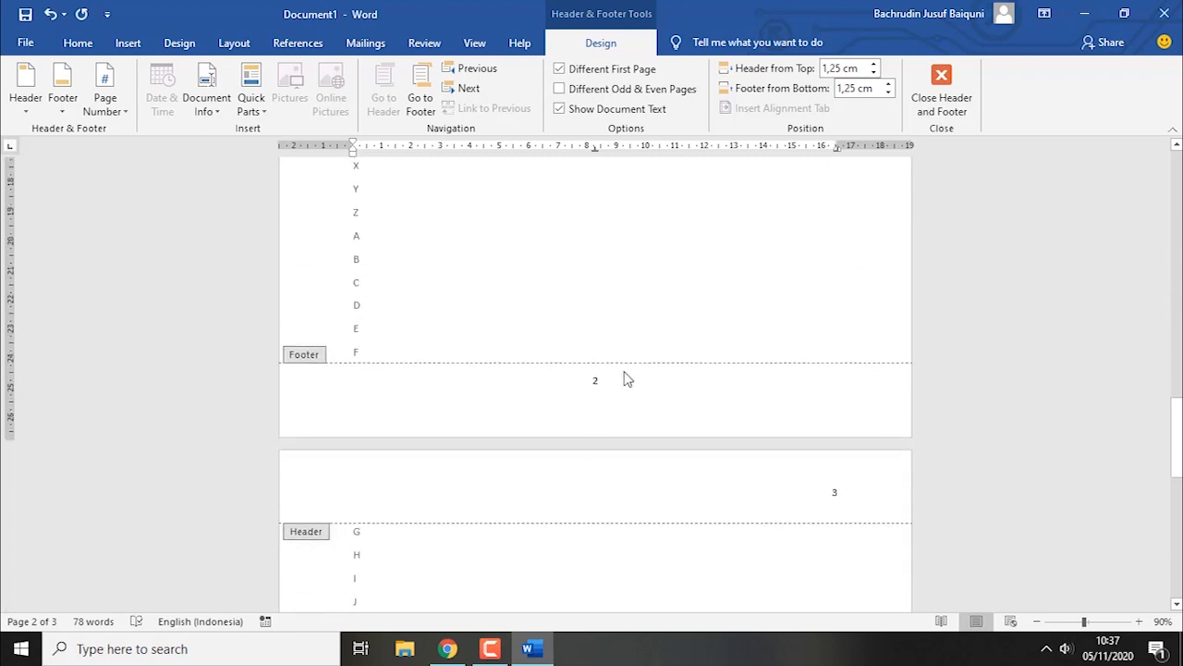
left_click_drag(590, 383, 569, 383)
key("Delete")
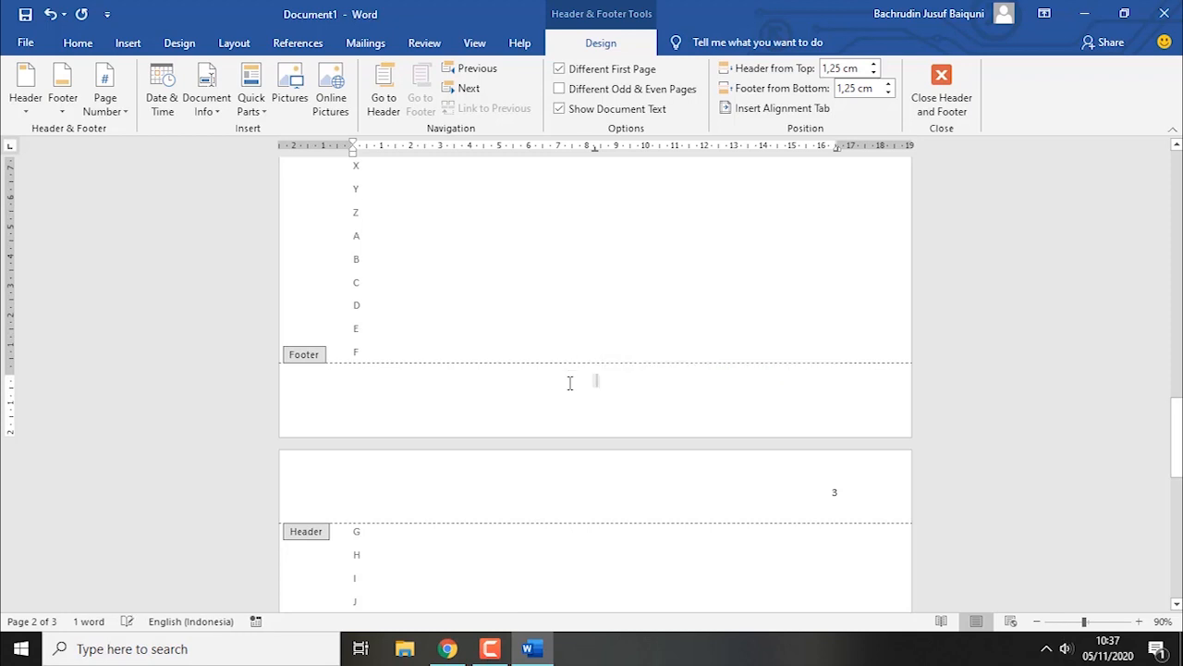
Check the headers and footers on all pages and return to editing the document body
scroll(648, 425, "up", 3)
scroll(648, 425, "up", 8)
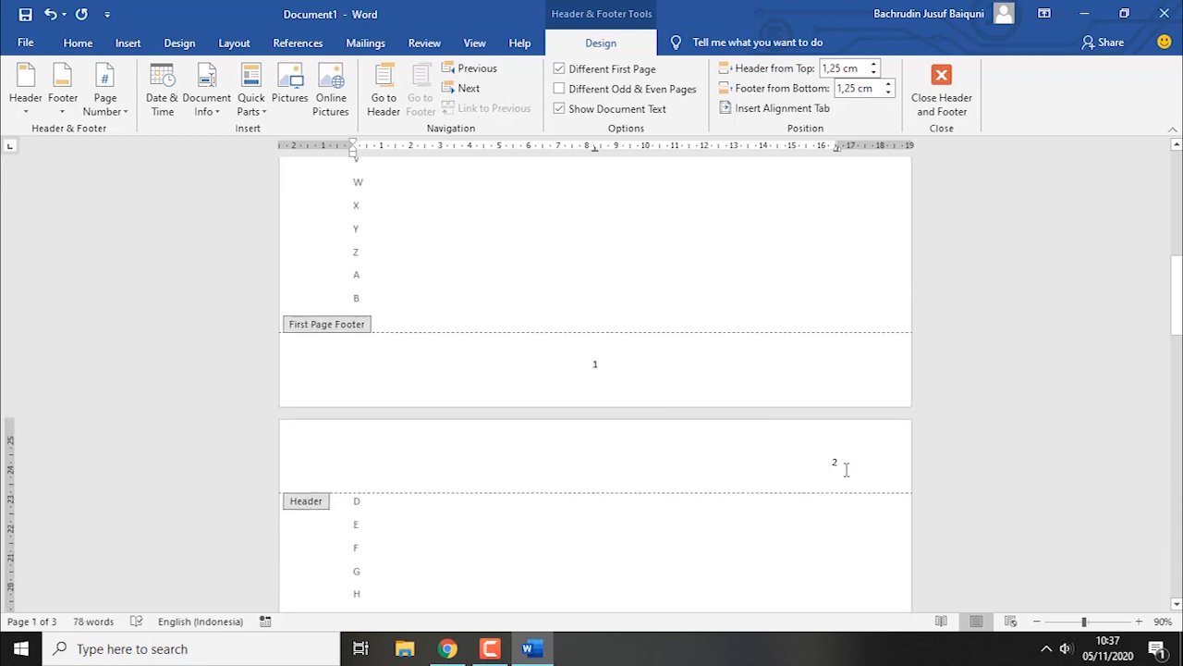
scroll(829, 471, "down", 13)
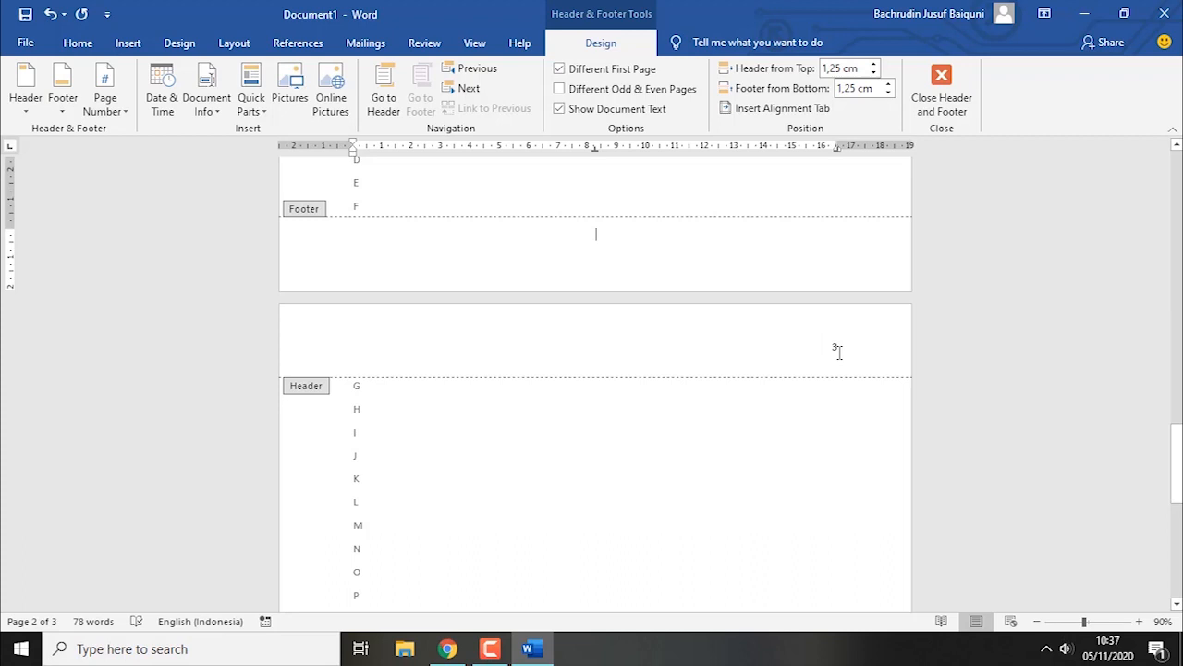
scroll(838, 381, "down", 10)
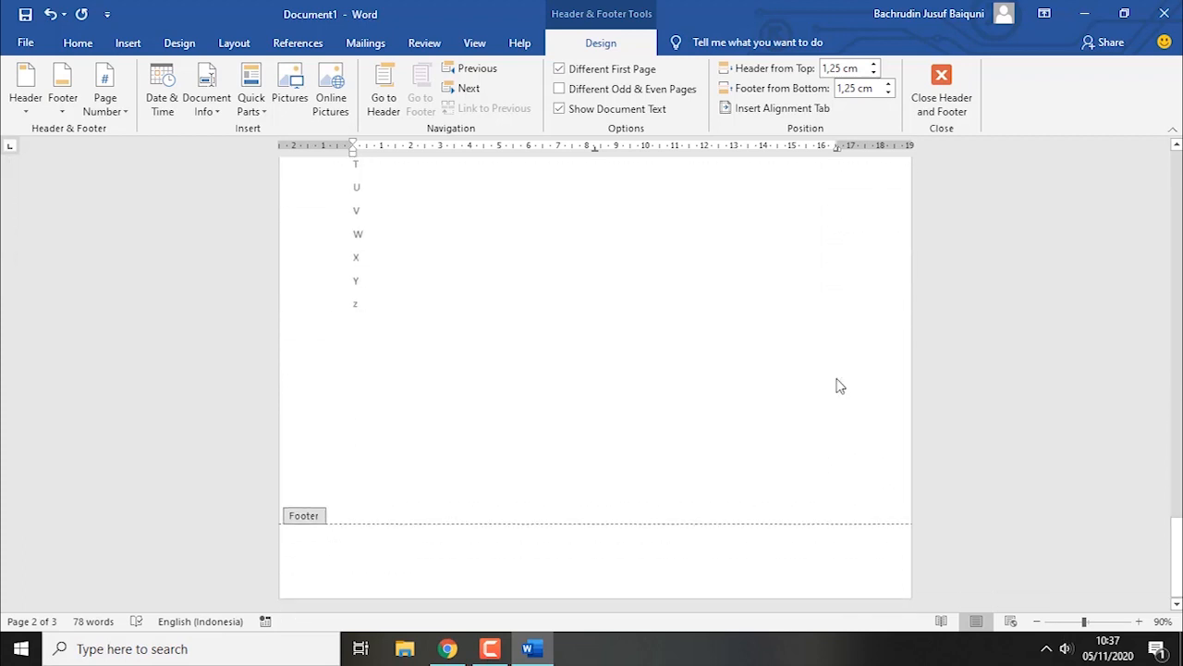
scroll(838, 386, "up", 10)
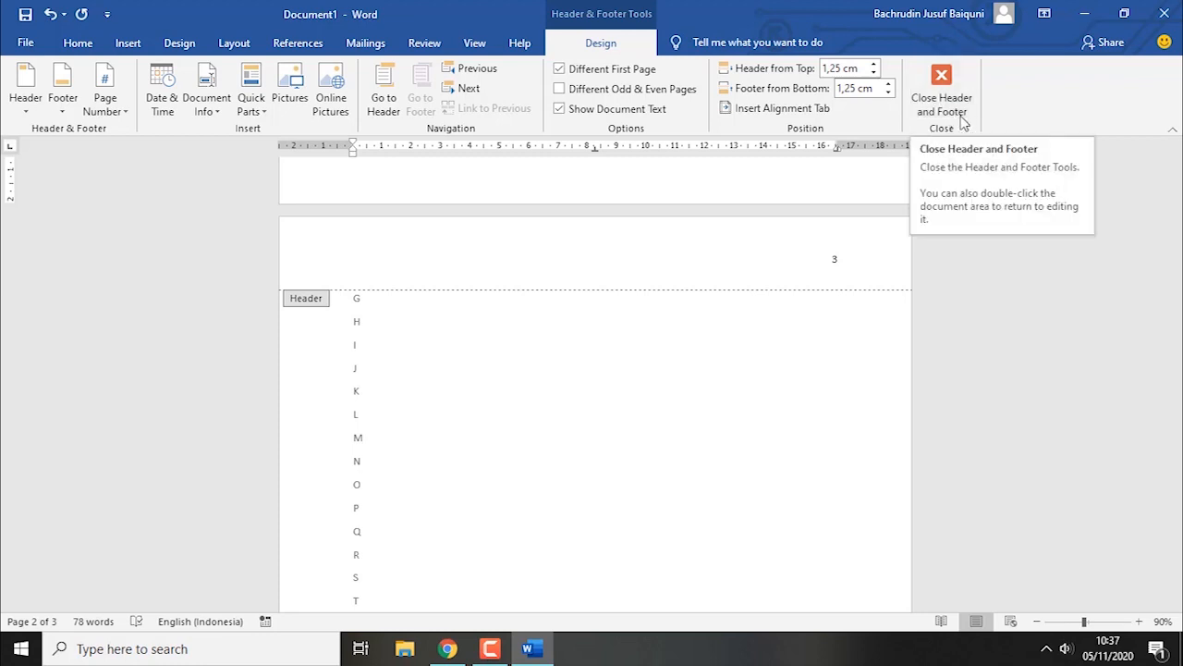
double_click(660, 333)
Copy the last run of letters from A to z and paste it at the end of the document
scroll(636, 379, "down", 3)
scroll(635, 389, "up", 3)
scroll(635, 389, "up", 6)
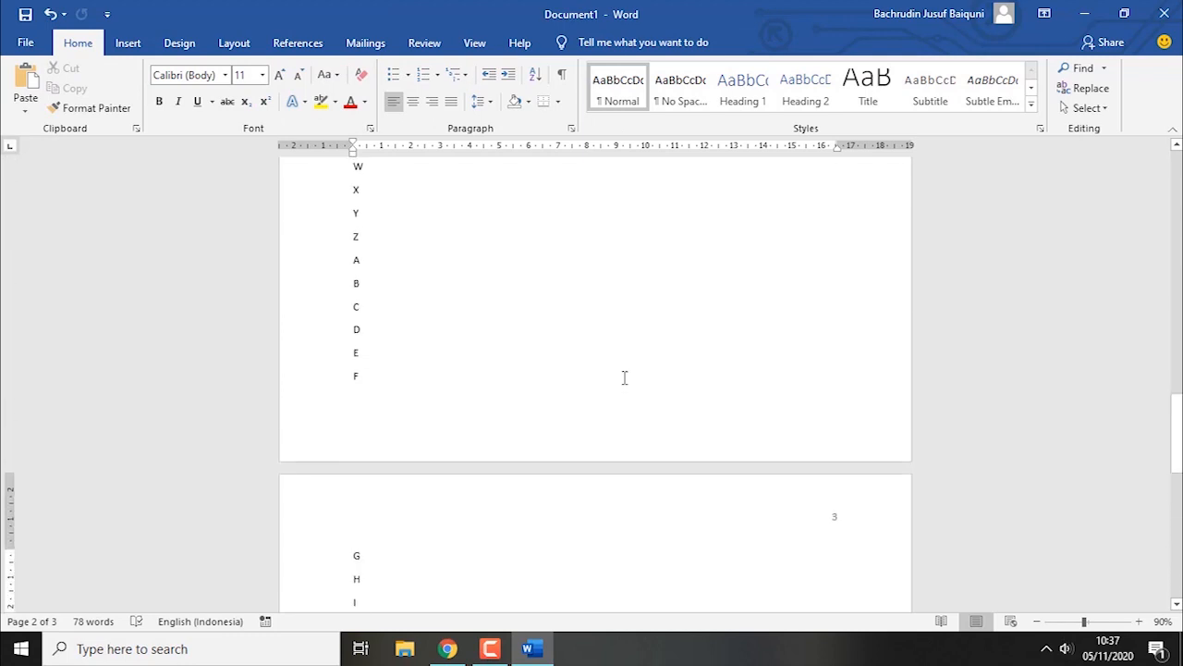
scroll(481, 349, "up", 5)
scroll(481, 354, "down", 7)
scroll(480, 355, "up", 2)
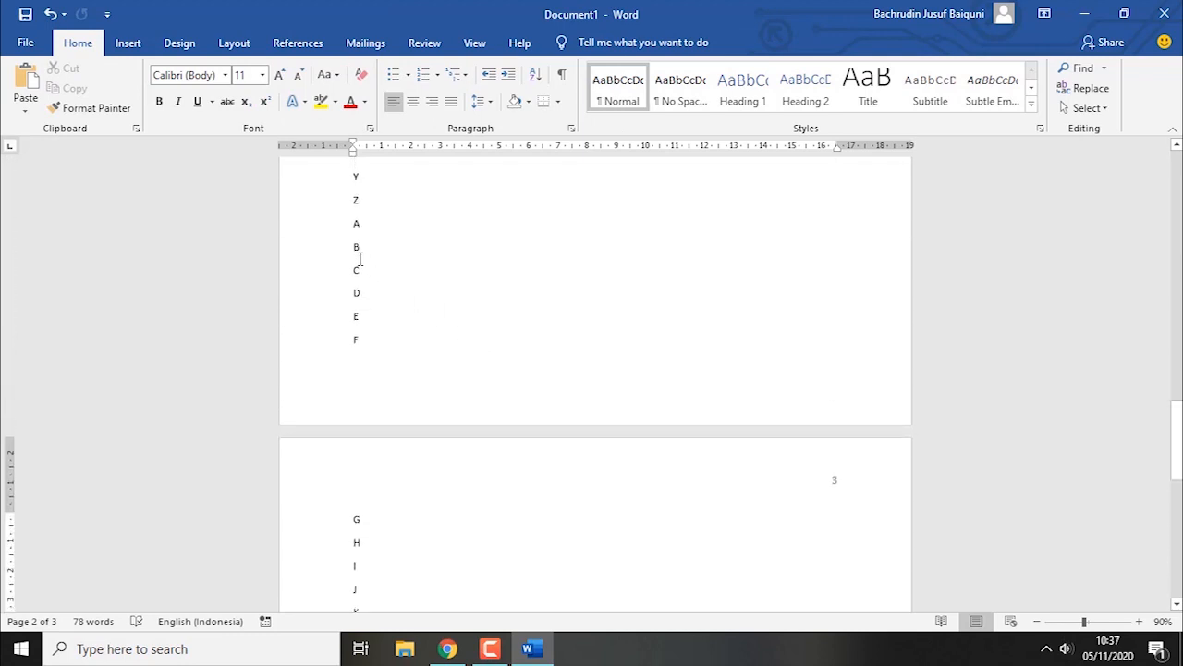
scroll(406, 323, "down", 8)
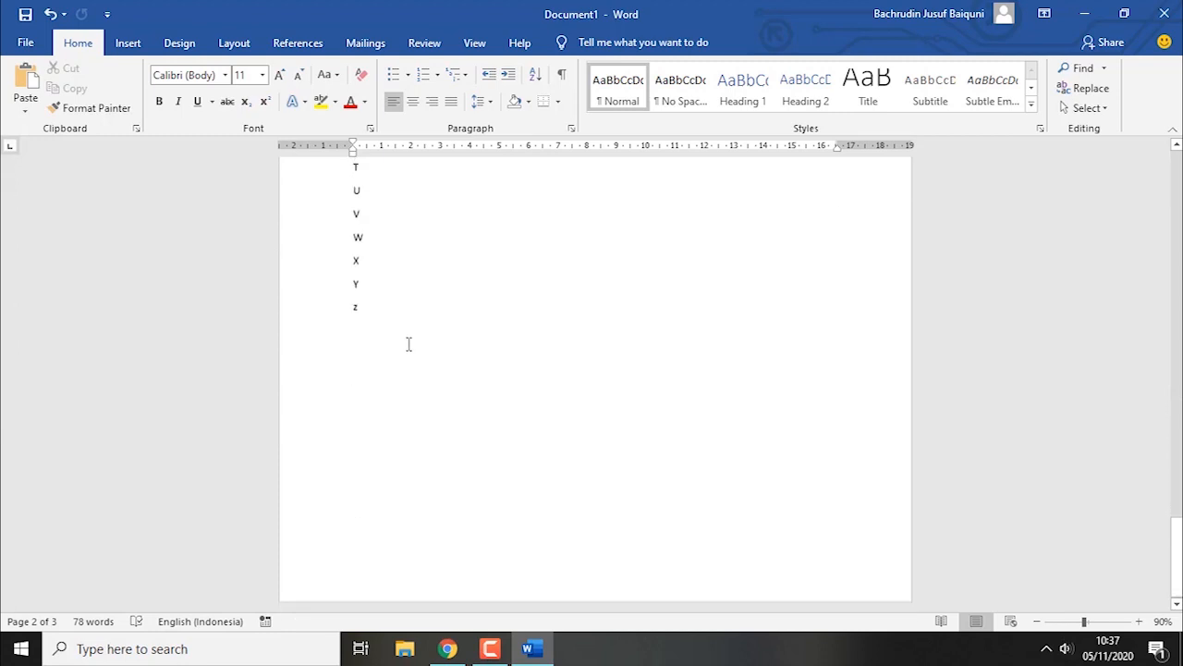
left_click(374, 318, "shift")
key("ctrl+c")
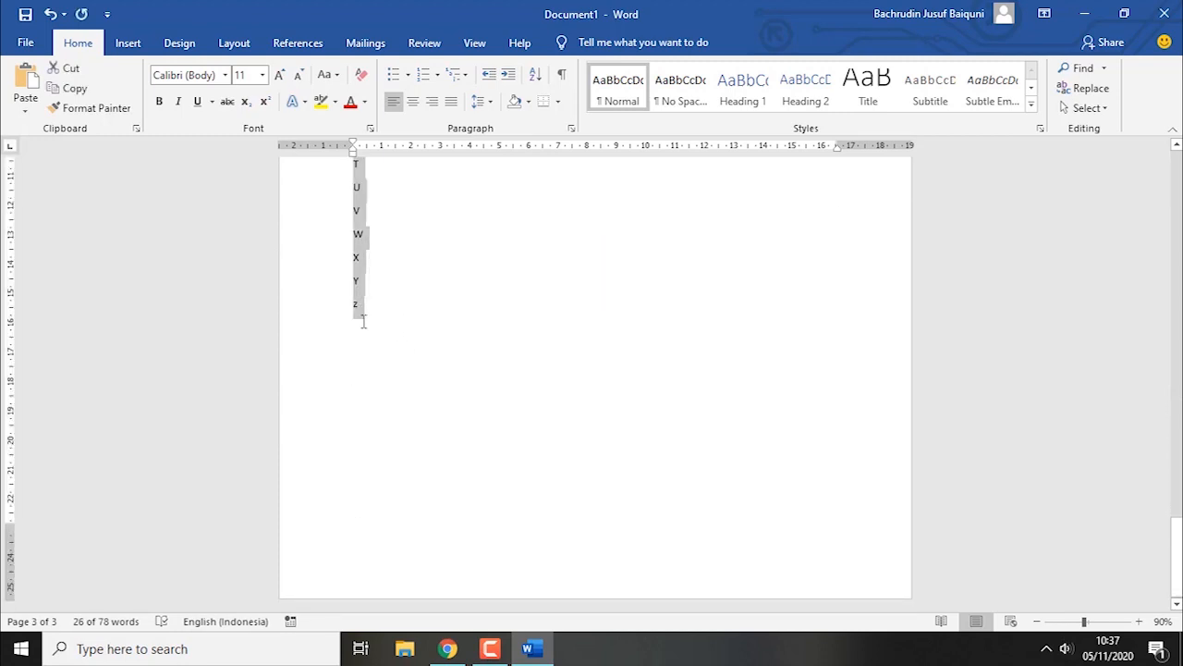
left_click(362, 322)
key("ctrl+v")
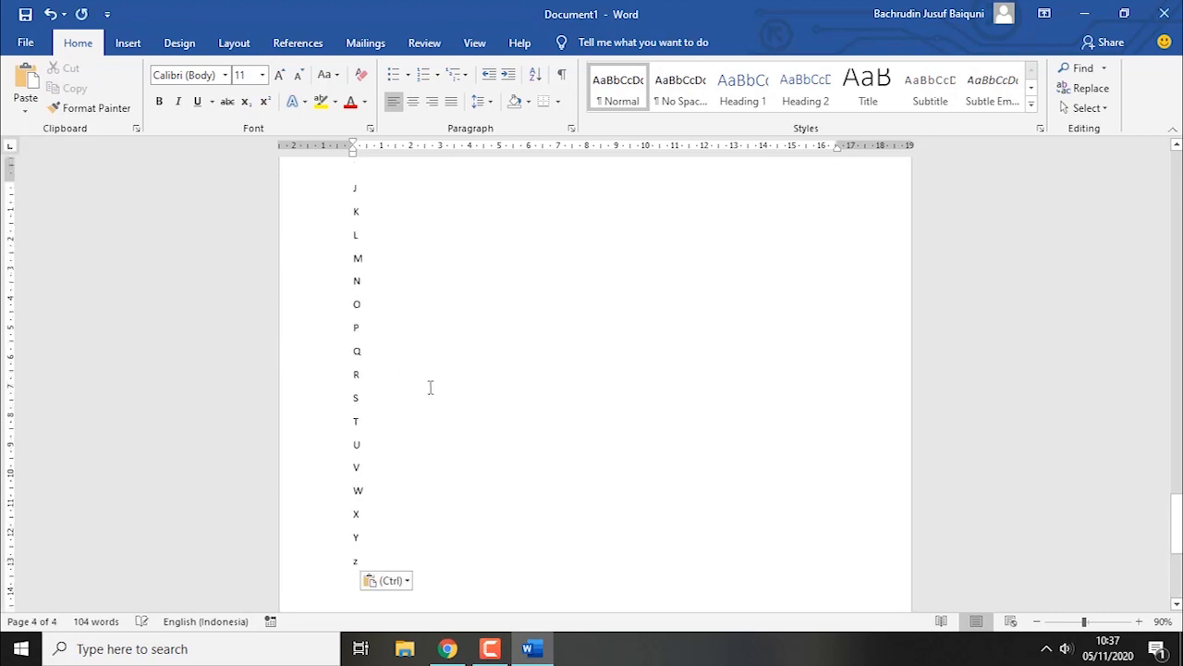
Paste the copied letters once more at the end of the document to extend it to a fifth page
scroll(431, 388, "up", 3)
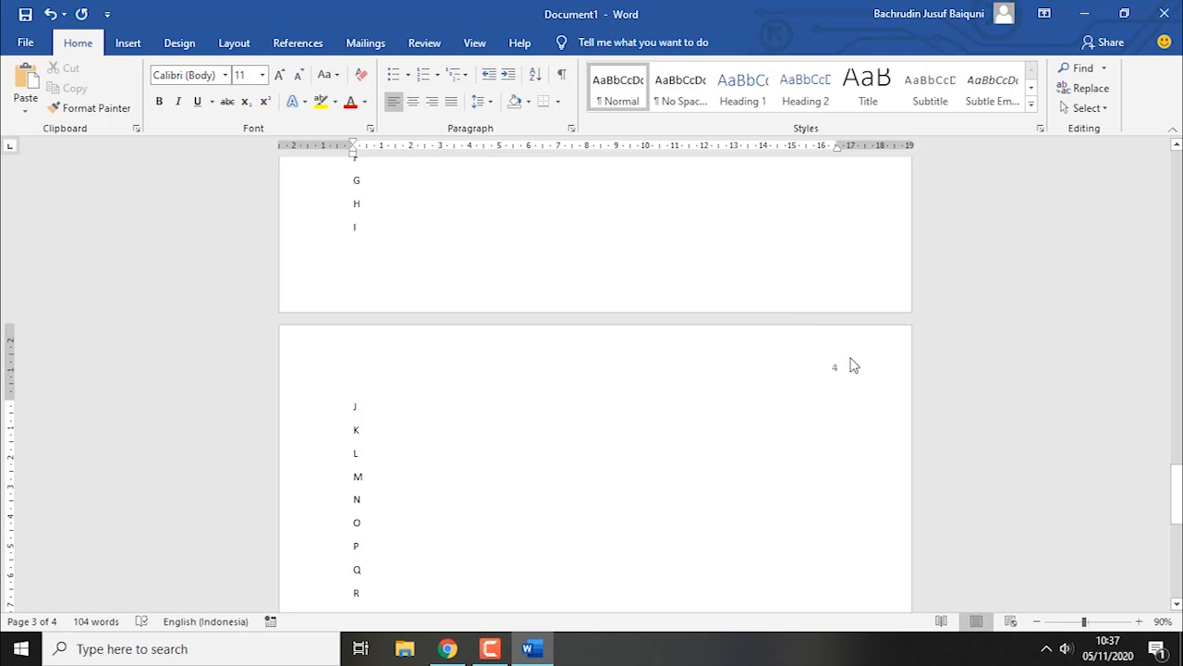
scroll(836, 357, "down", 5)
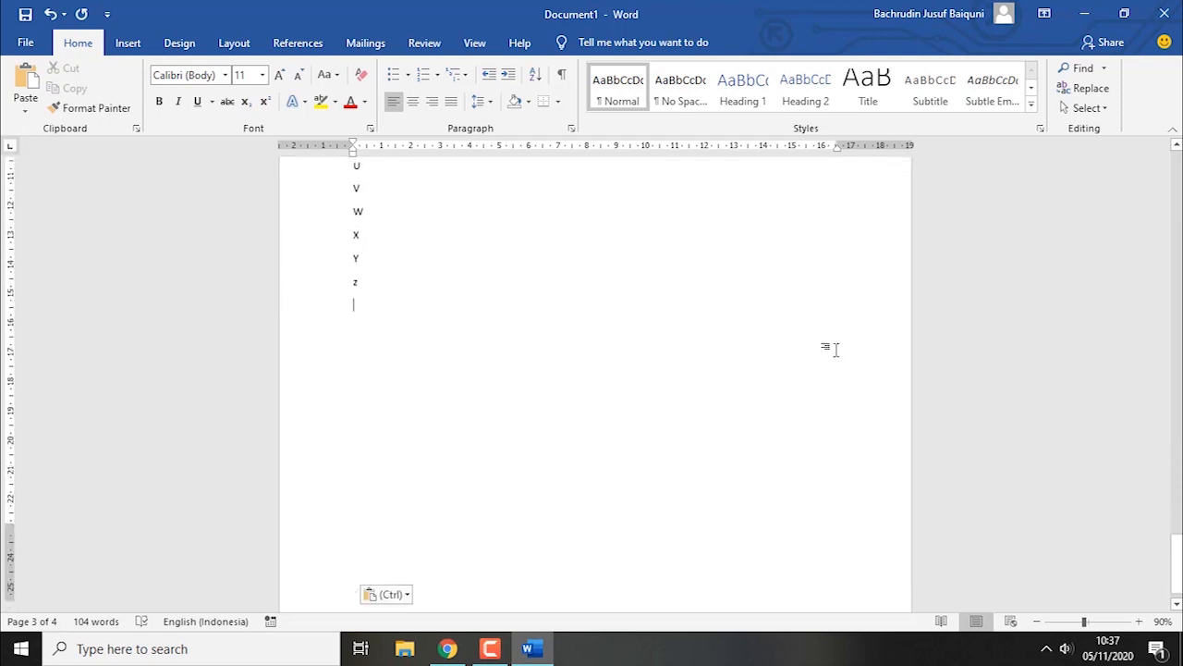
scroll(836, 349, "down", 1)
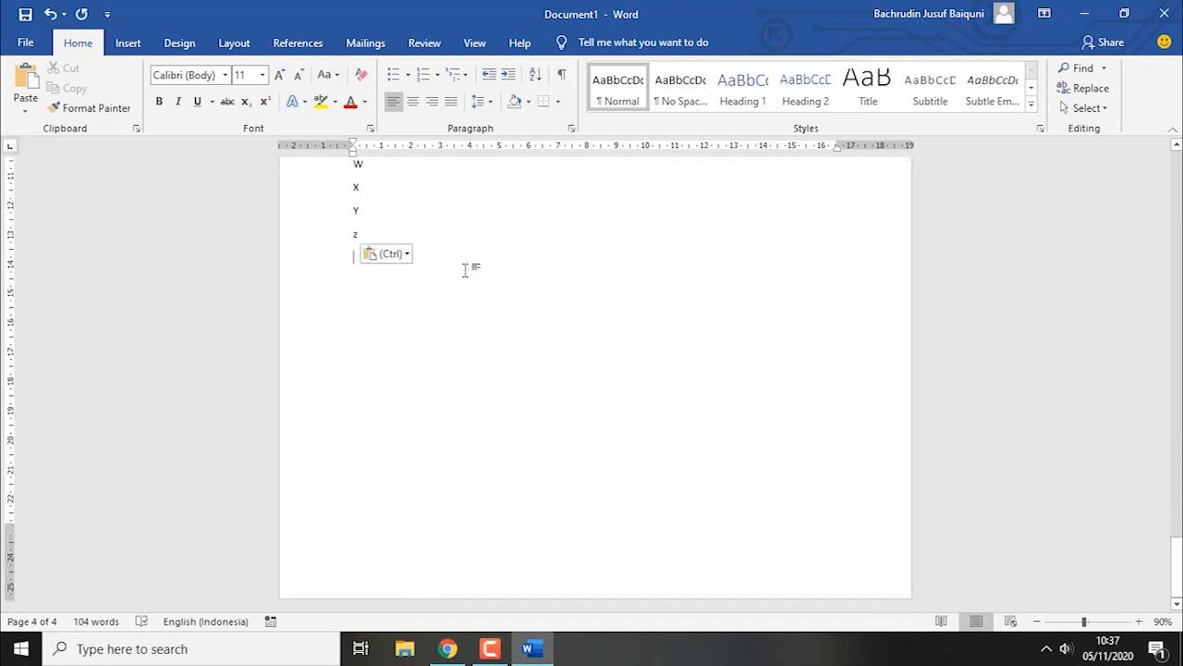
key("ctrl+v")
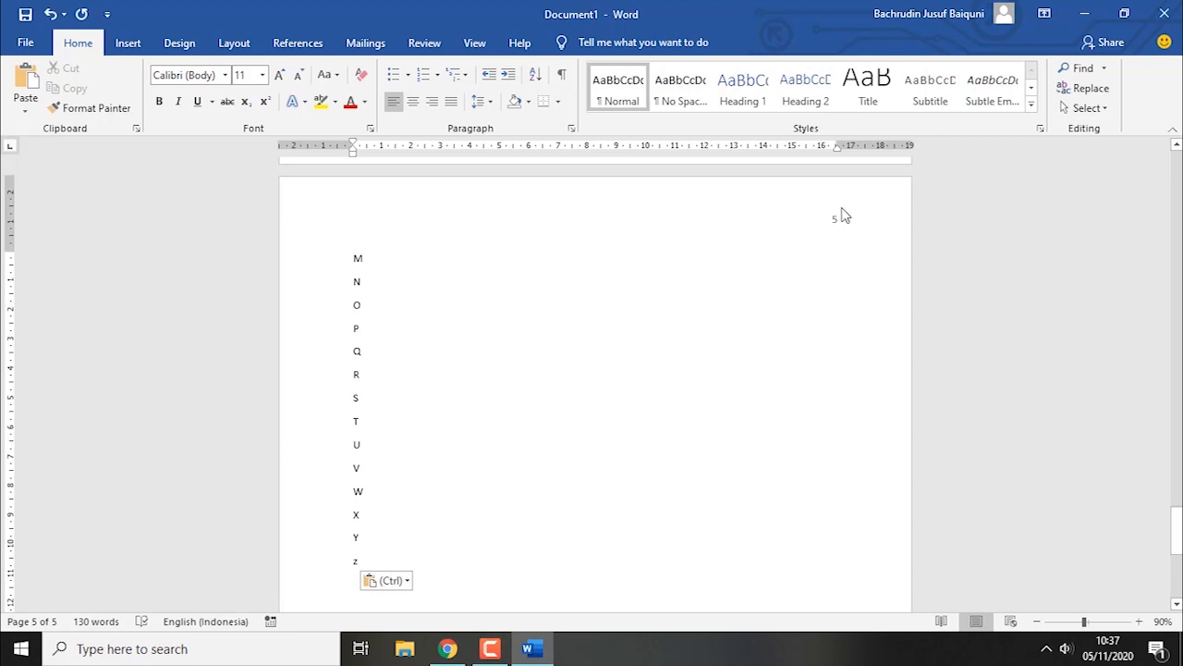
Check the page number positions from the fifth page back to the first
scroll(839, 248, "up", 10)
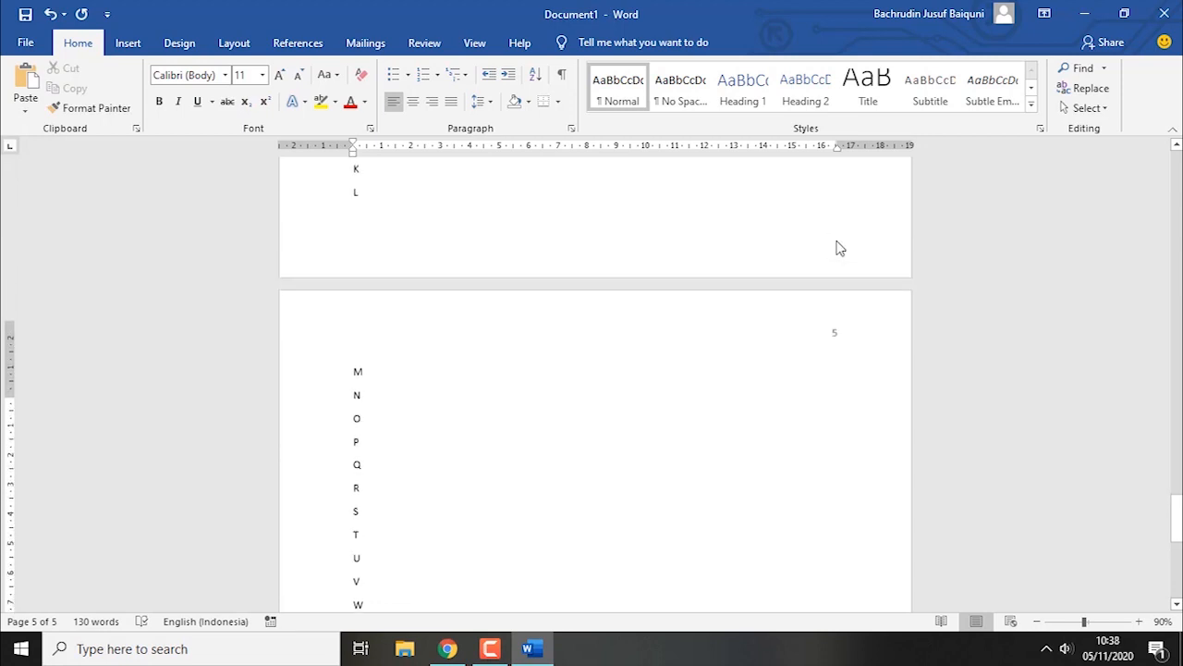
scroll(838, 241, "up", 15)
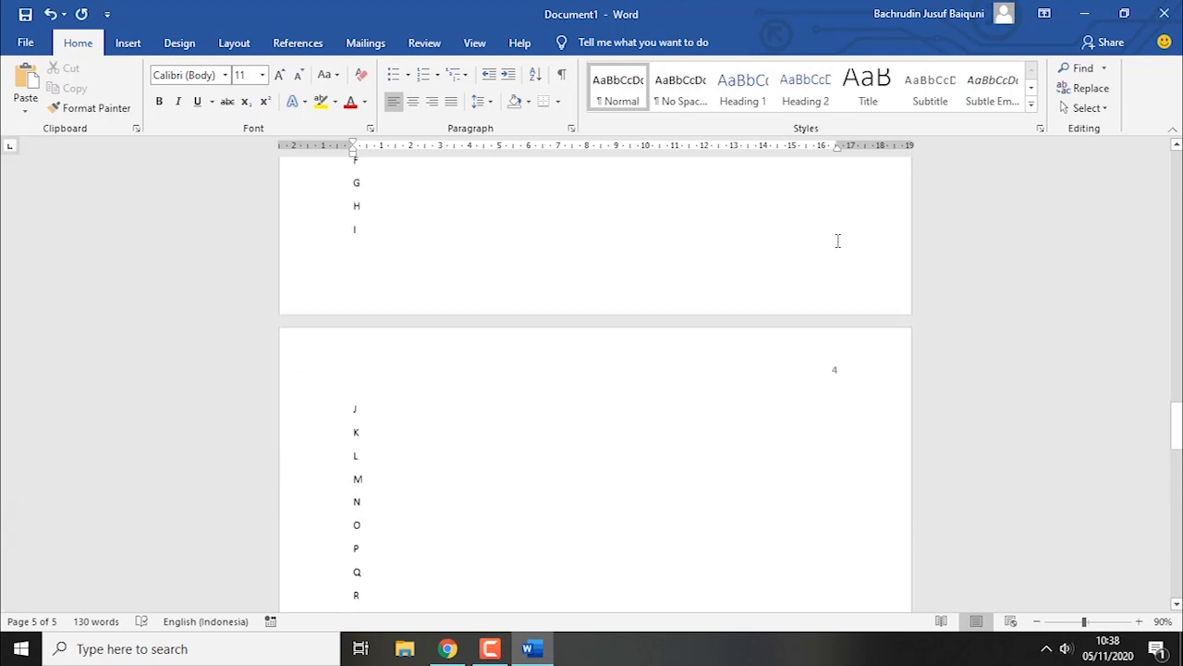
scroll(837, 241, "up", 15)
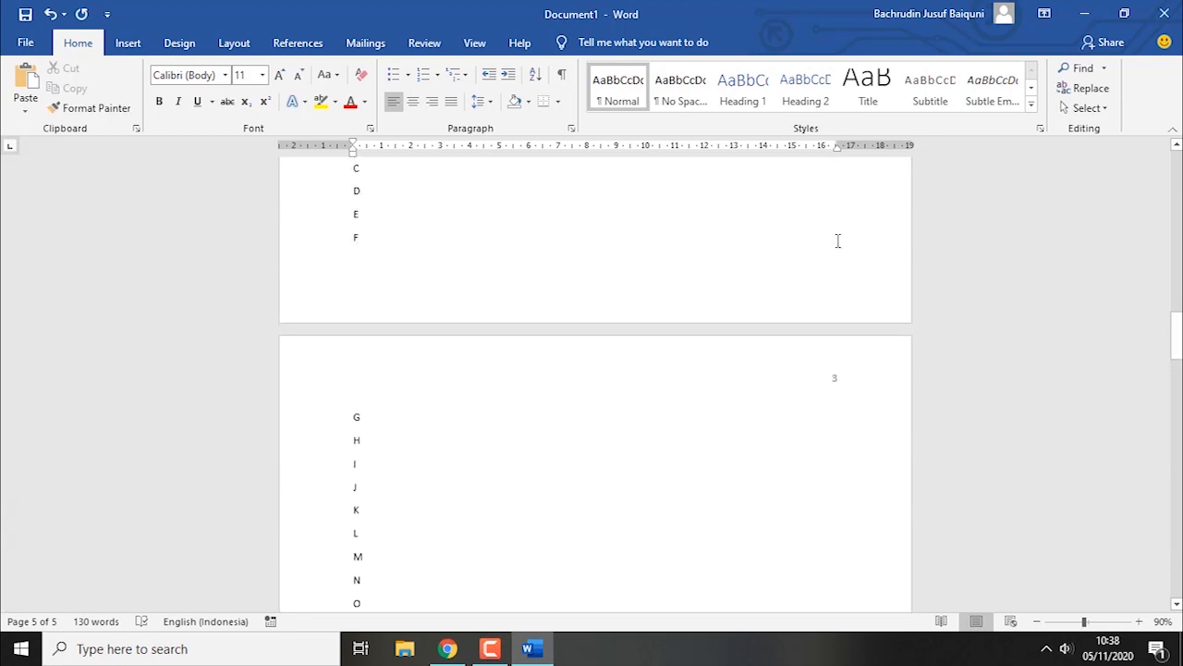
scroll(838, 242, "up", 10)
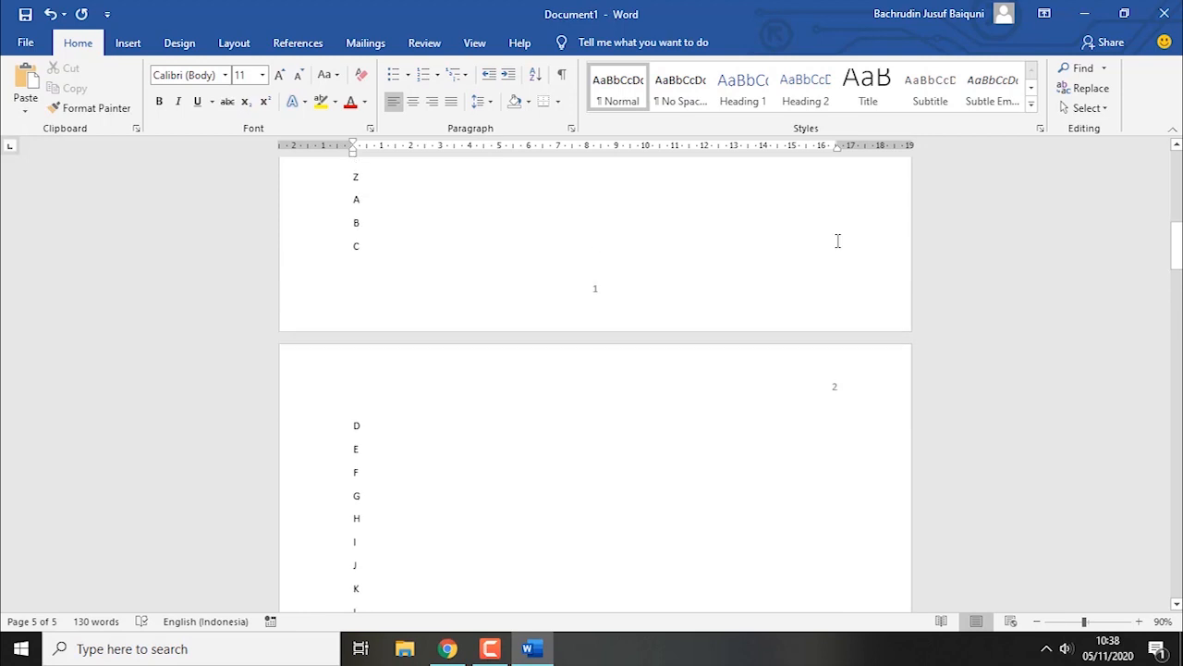
scroll(837, 241, "down", 5)
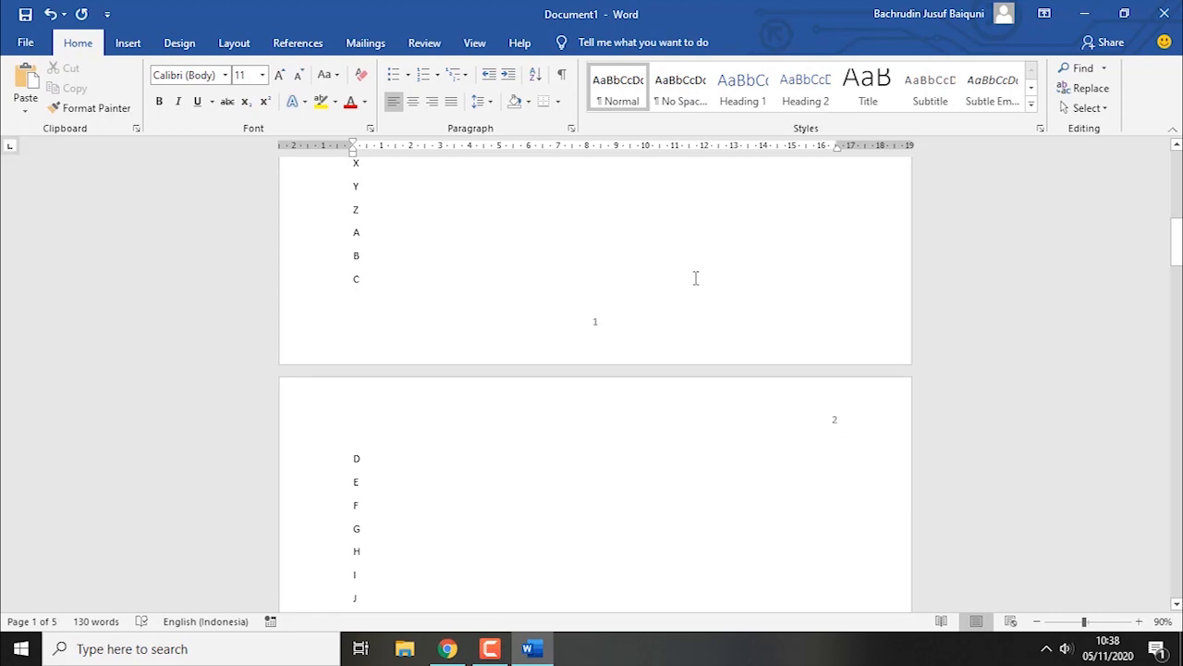
Look through the bottom-of-page number styles without applying one, and open the first page footer for editing
left_click(130, 43)
left_click(825, 109)
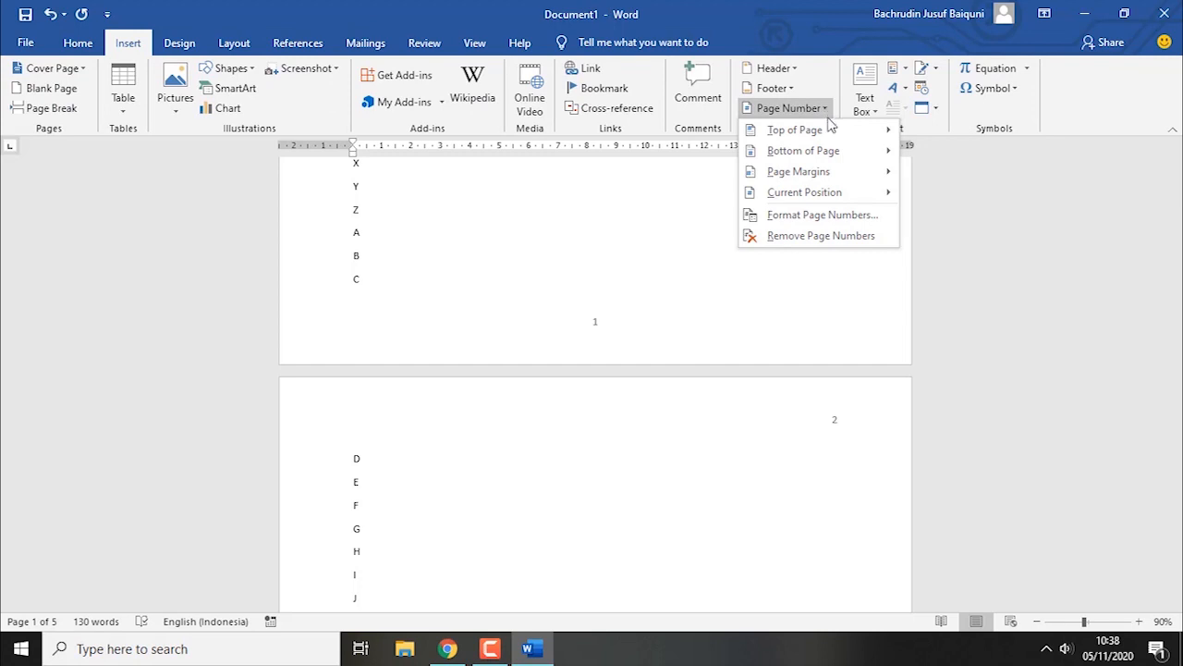
mouse_move(835, 156)
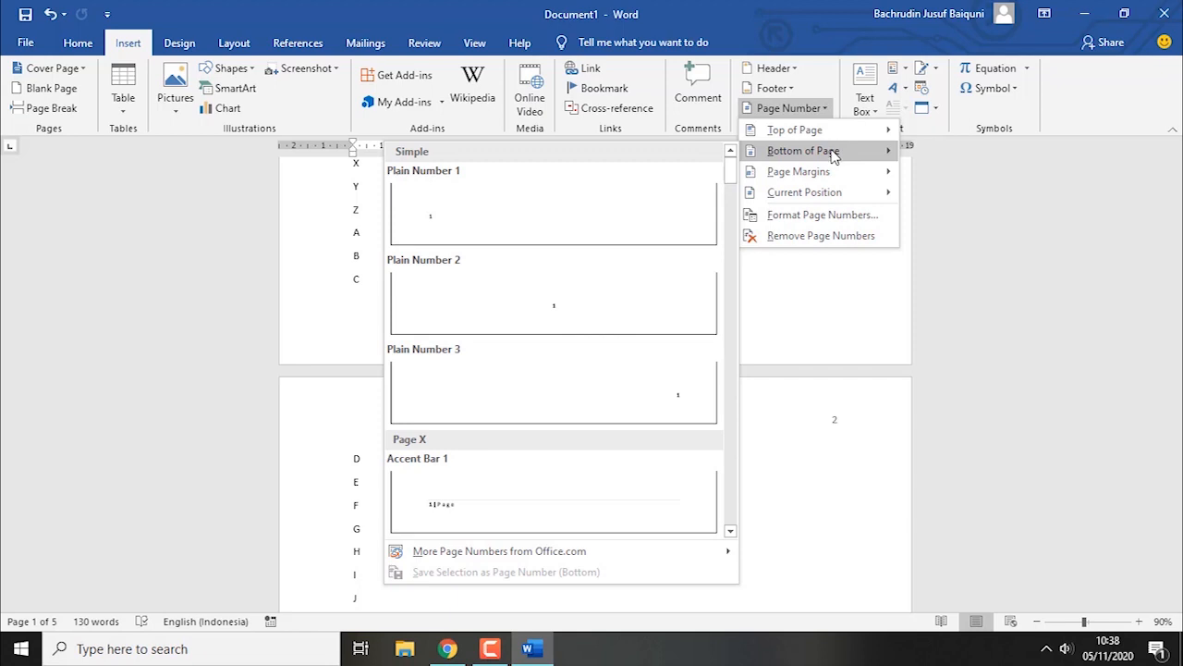
left_click(619, 295)
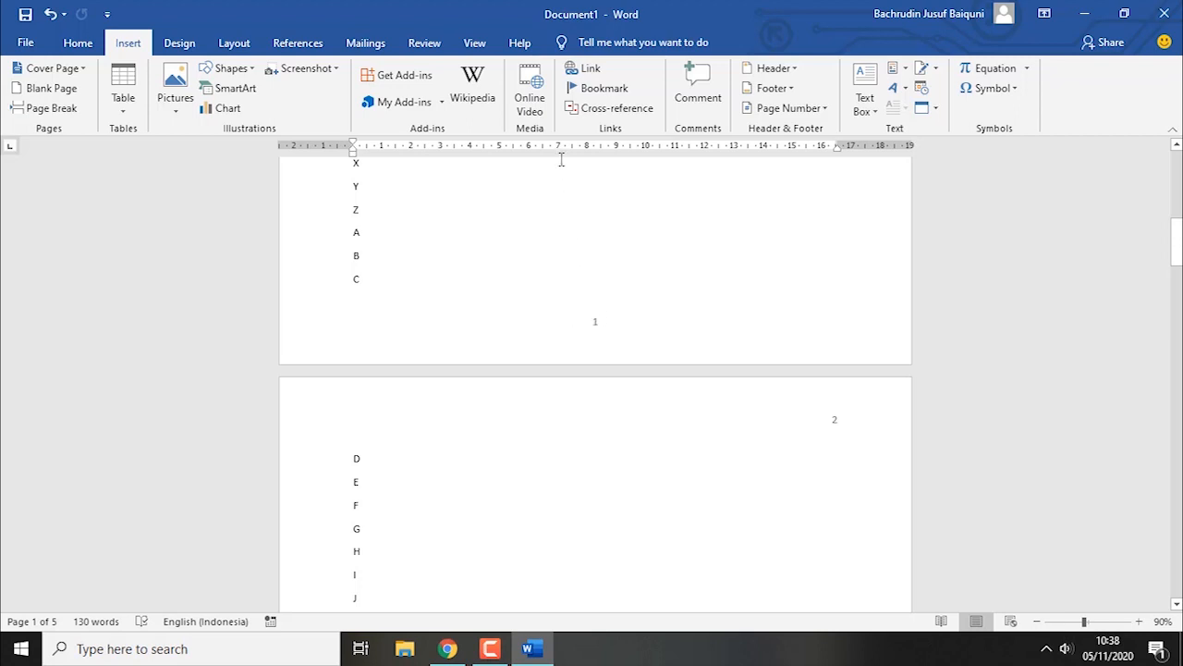
double_click(616, 333)
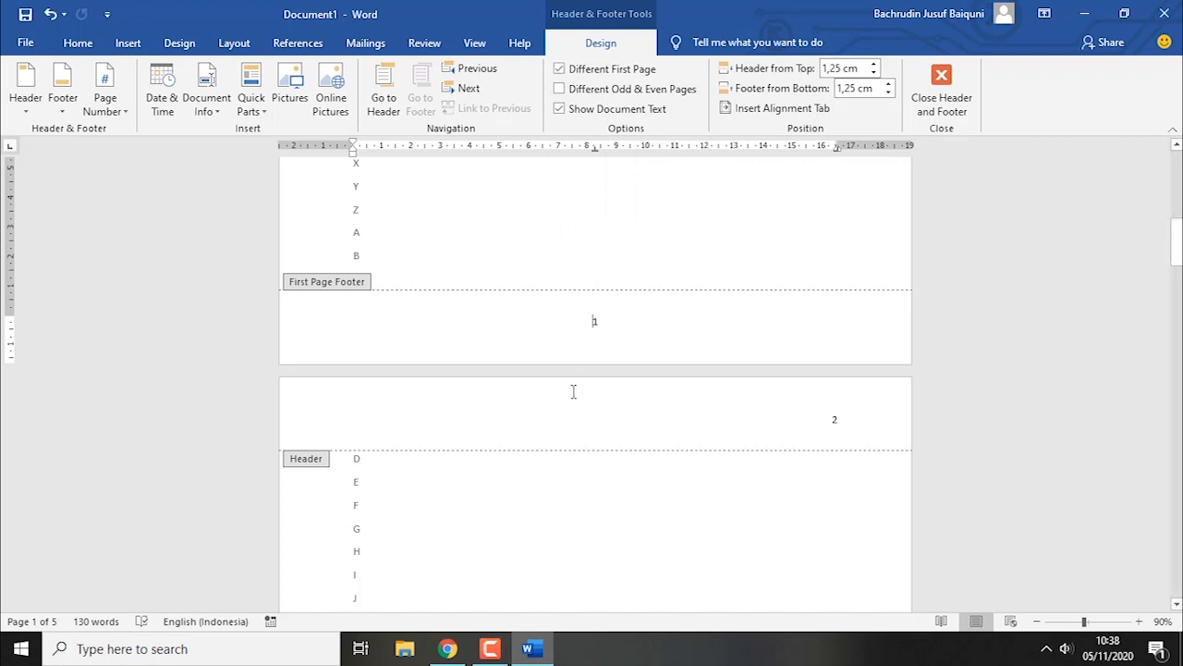
Open the second page header for editing and look through the top-of-page number styles without applying one
scroll(648, 379, "down", 2)
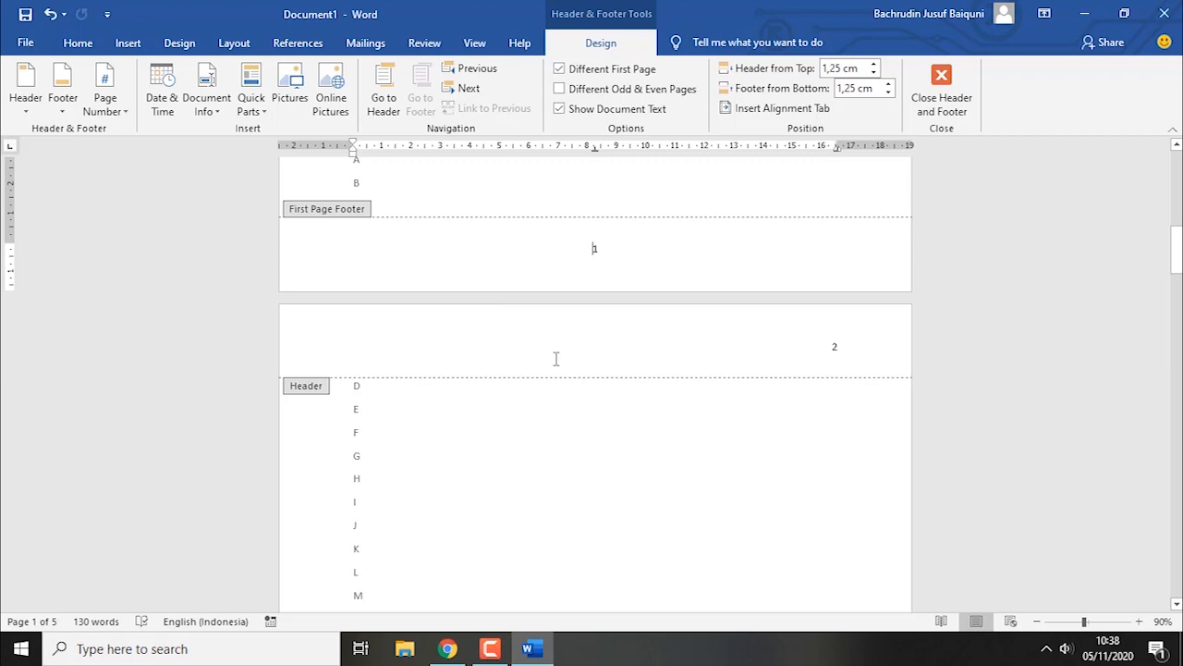
left_click(836, 346)
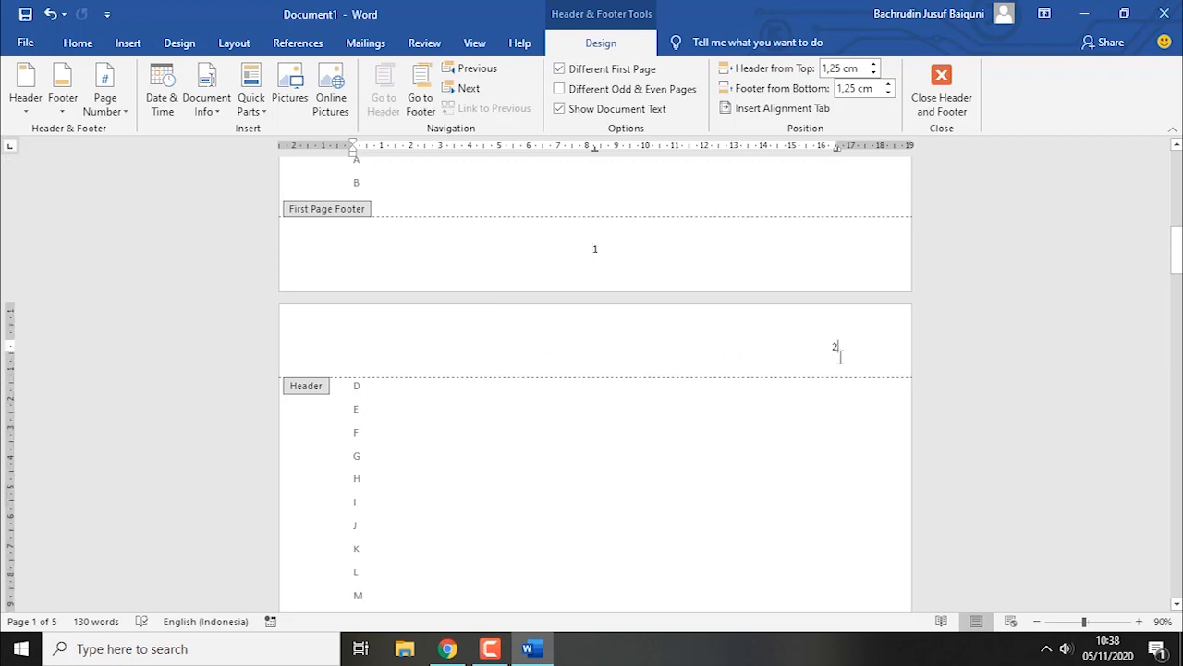
left_click(128, 43)
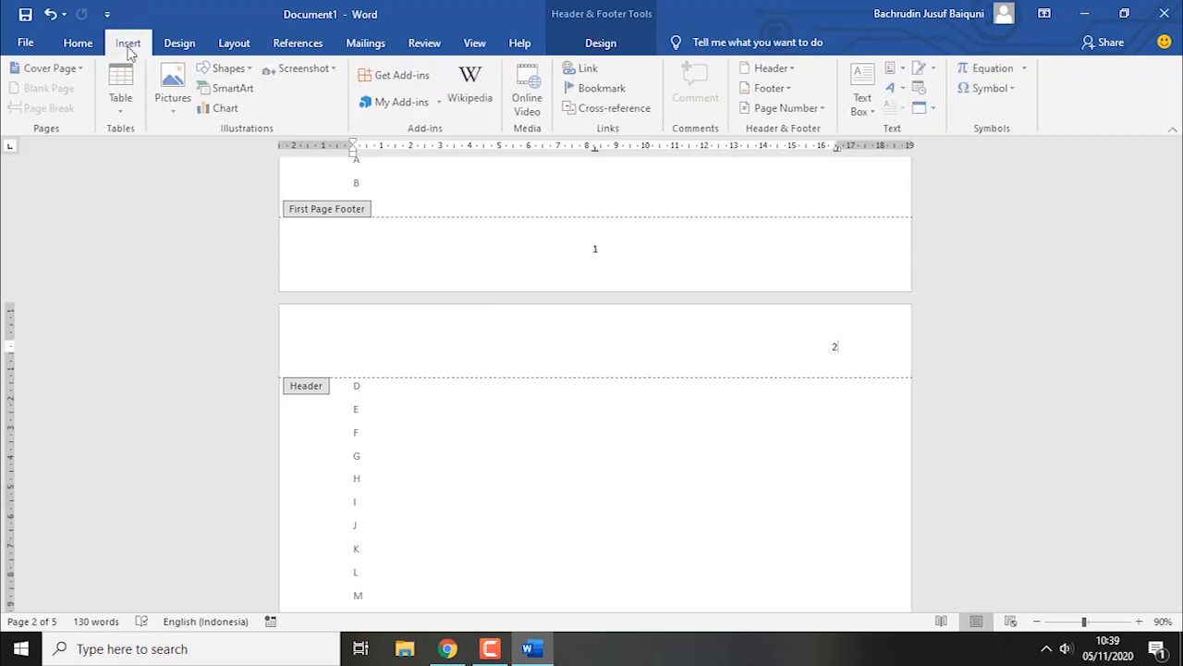
left_click(823, 110)
mouse_move(827, 129)
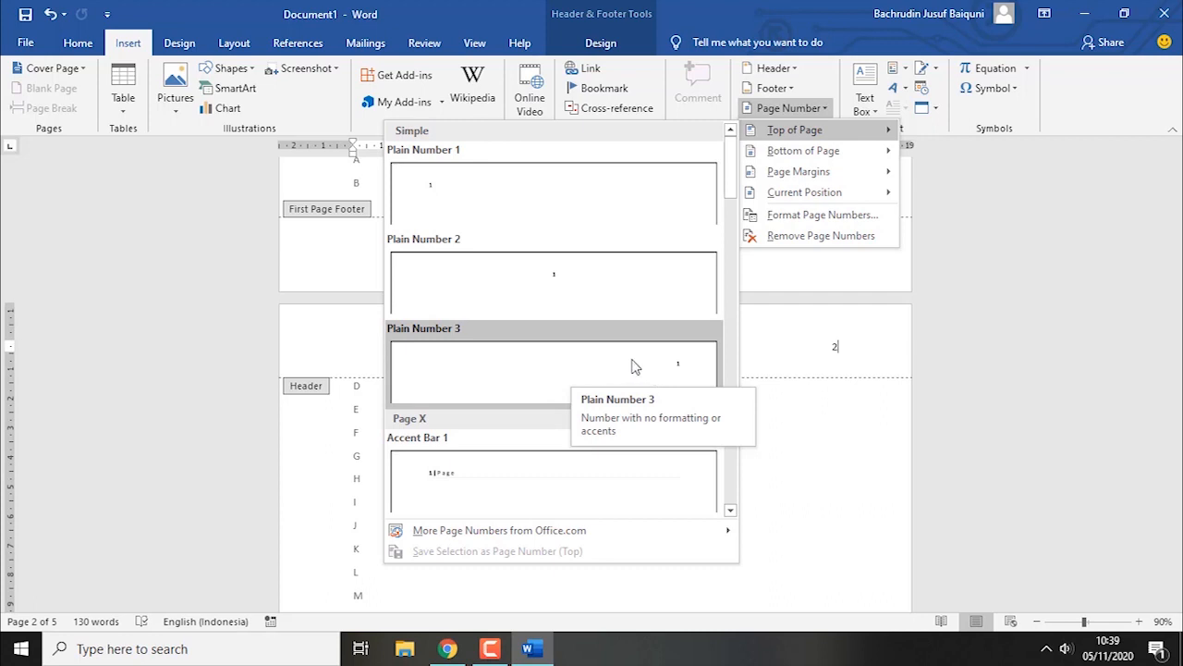
left_click(847, 367)
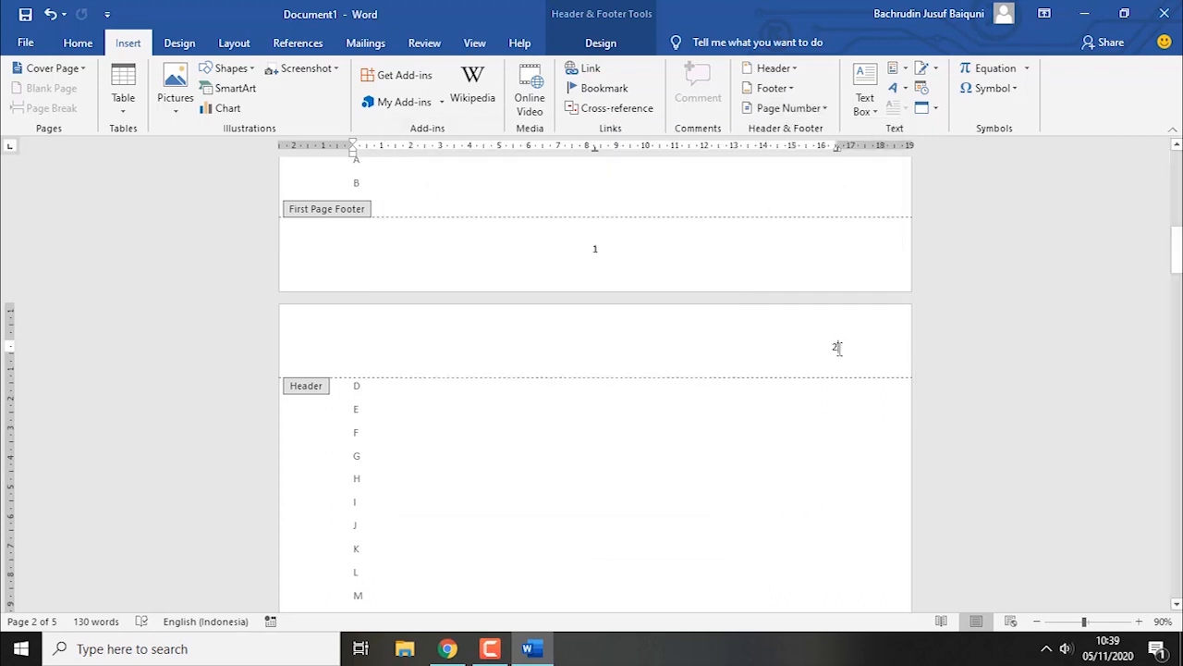
Check the page number positions from the first page footer through the headers of the following pages
scroll(650, 320, "down", 10)
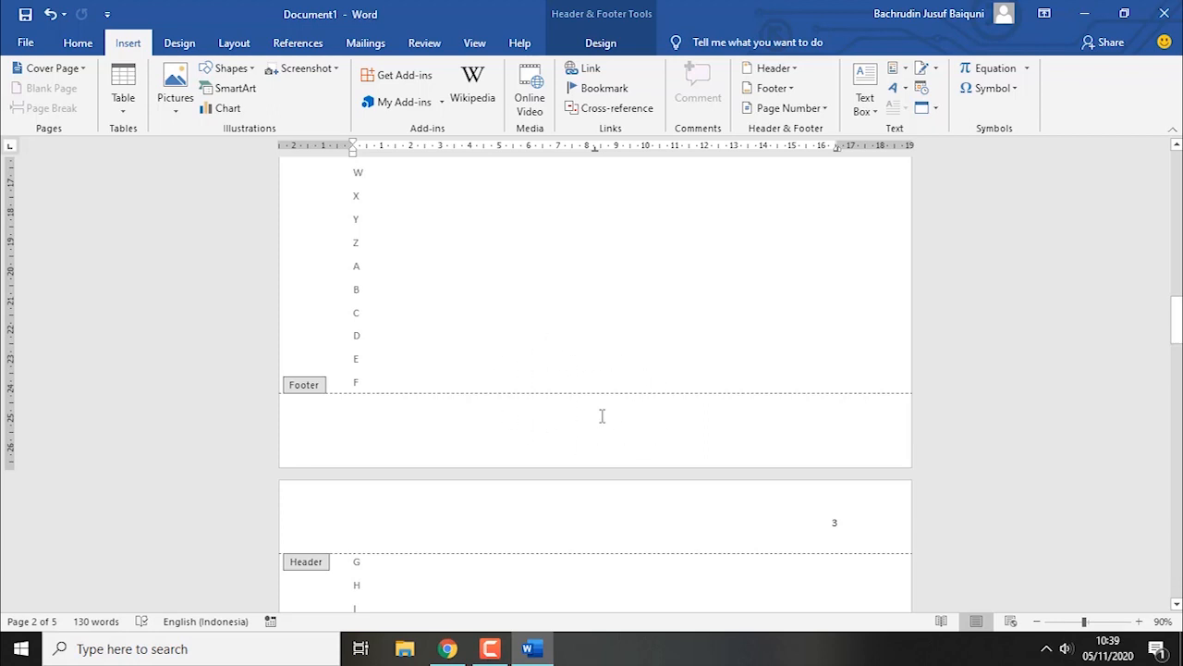
scroll(623, 419, "up", 10)
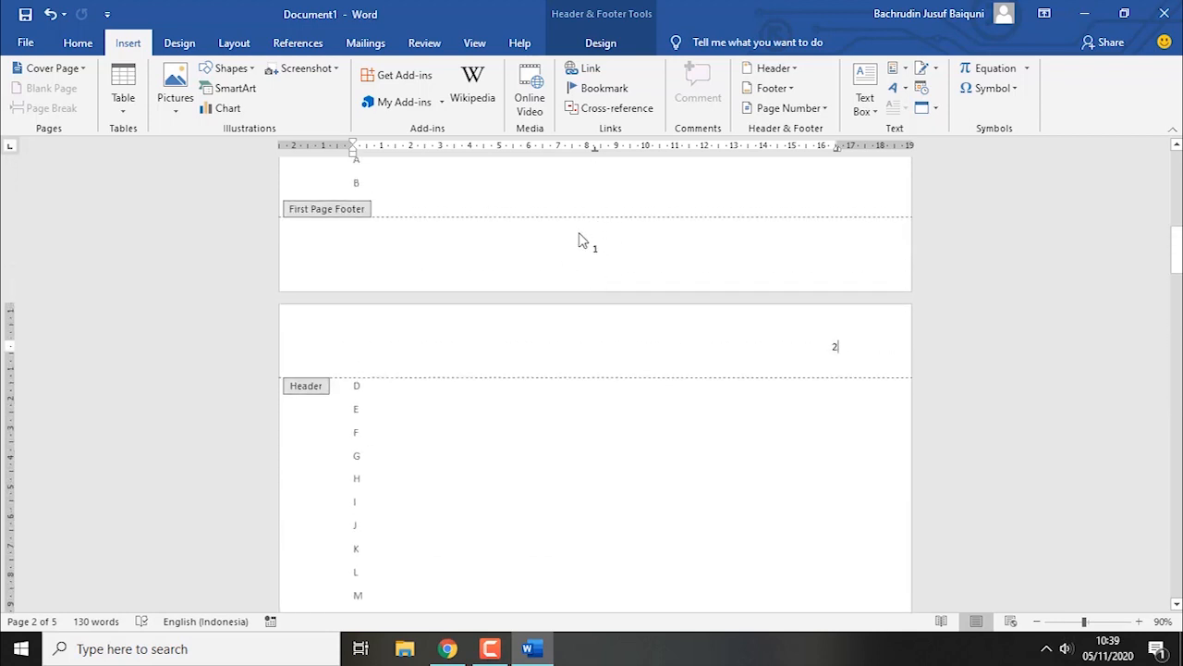
scroll(583, 328, "down", 3)
scroll(583, 337, "down", 5)
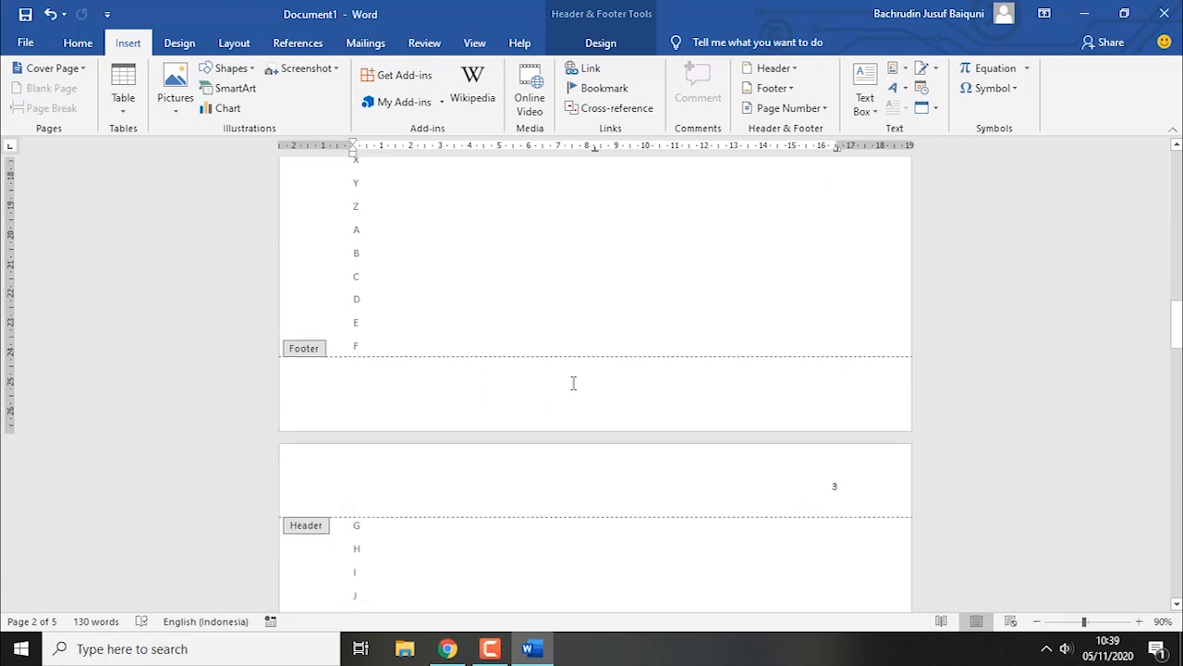
scroll(586, 383, "down", 2)
scroll(468, 410, "down", 12)
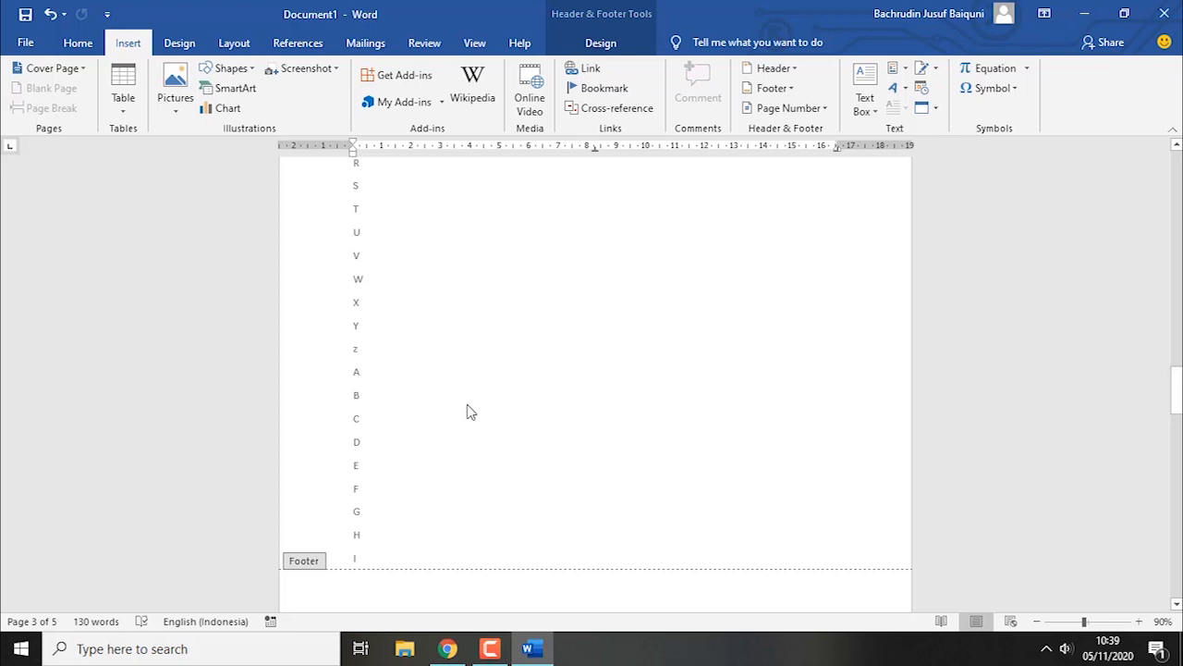
scroll(480, 407, "down", 2)
scroll(905, 346, "up", 9)
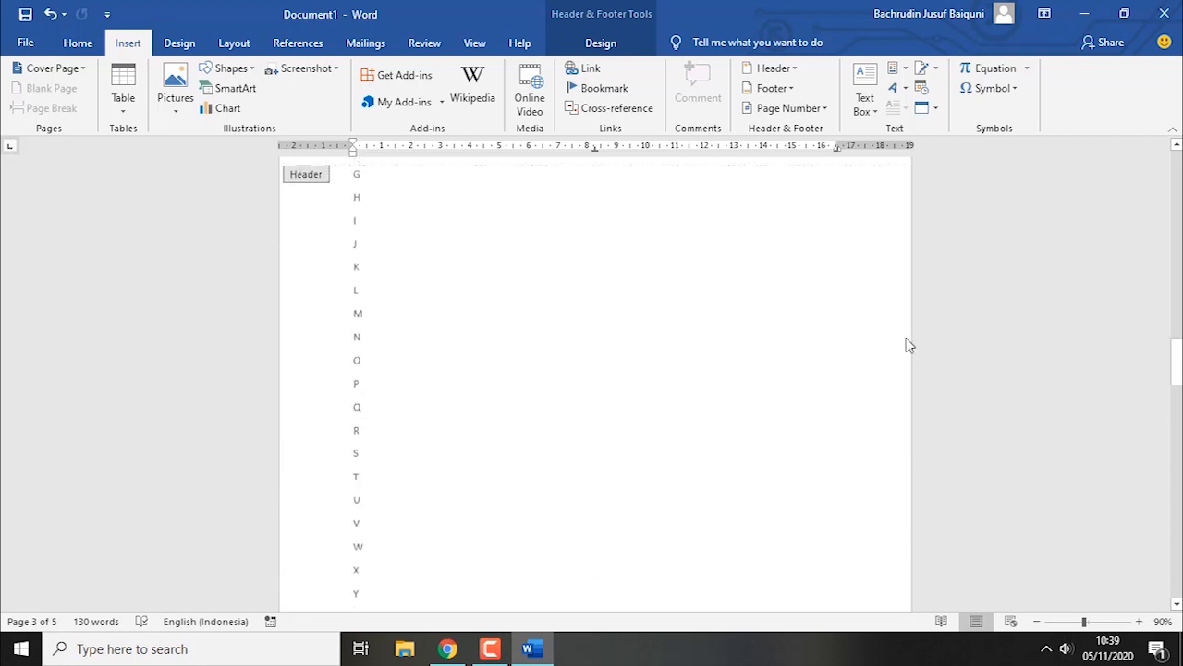
scroll(897, 324, "up", 2)
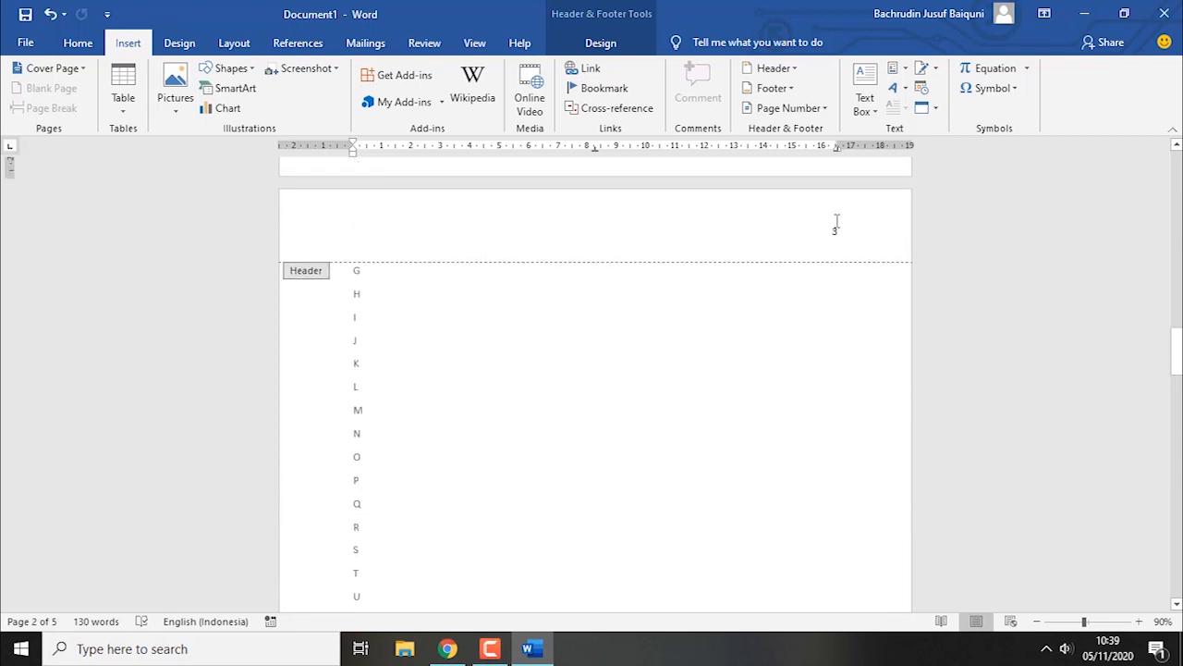
scroll(827, 275, "down", 12)
scroll(821, 294, "down", 5)
scroll(866, 320, "down", 6)
scroll(867, 325, "down", 13)
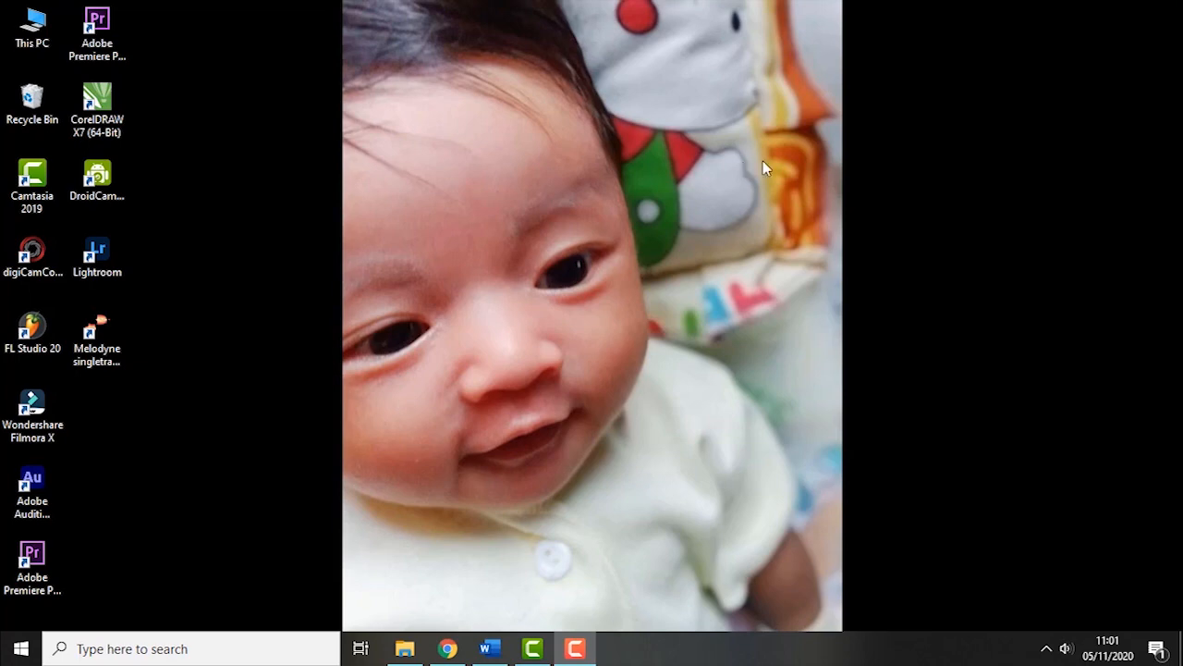
Switch to the Word document with chapters BAB 1 and BAB II and review its headings, subheadings and page numbers
left_click(490, 648)
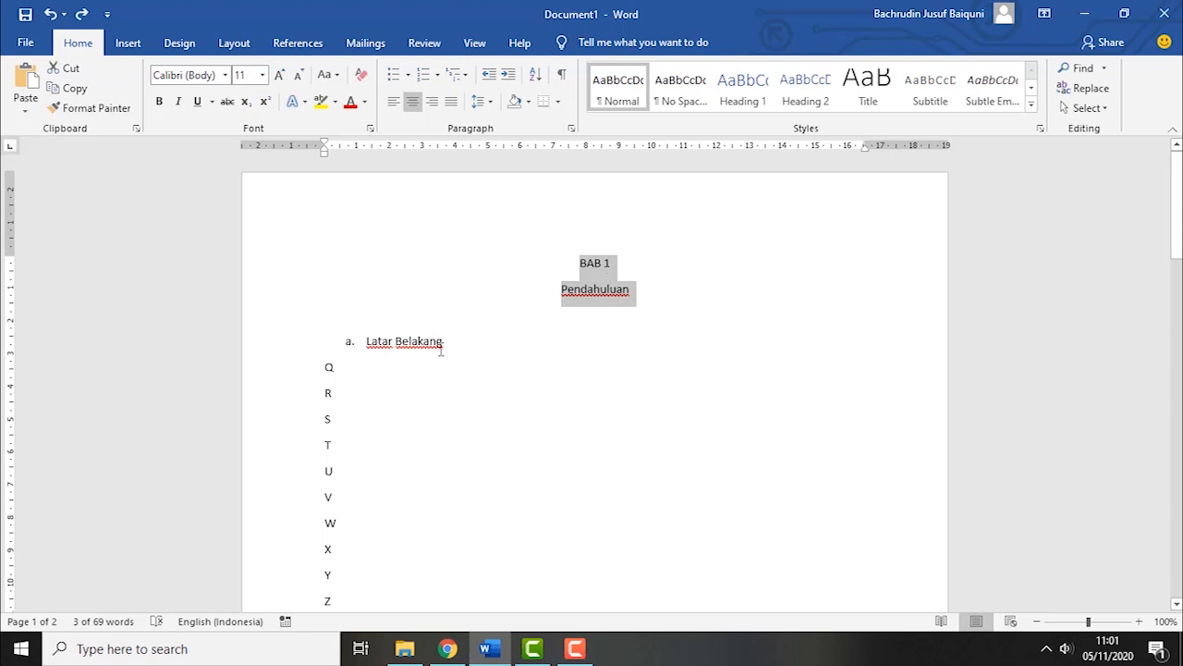
scroll(344, 430, "down", 1)
scroll(344, 430, "down", 1)
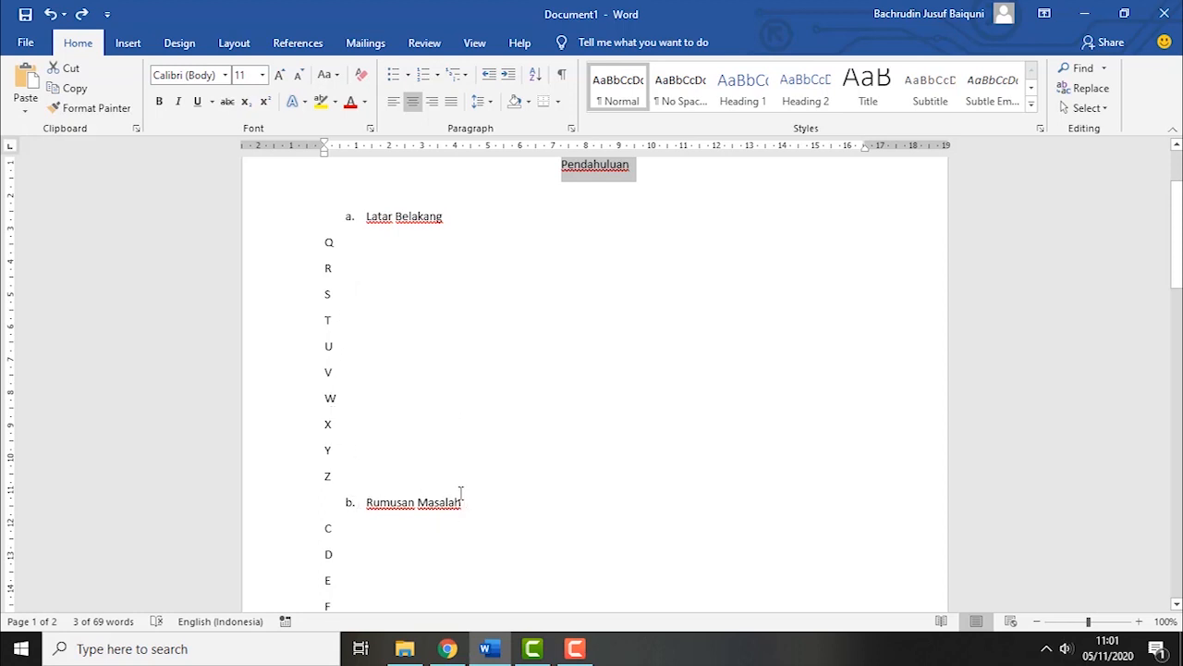
scroll(460, 492, "down", 6)
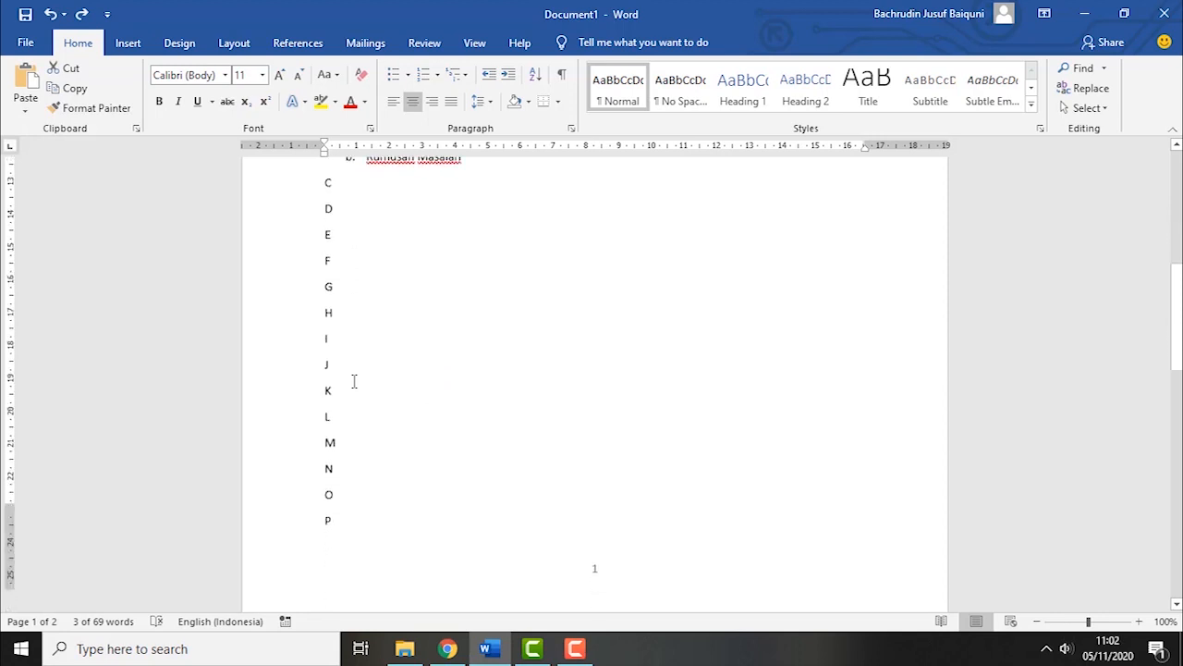
scroll(354, 388, "down", 1)
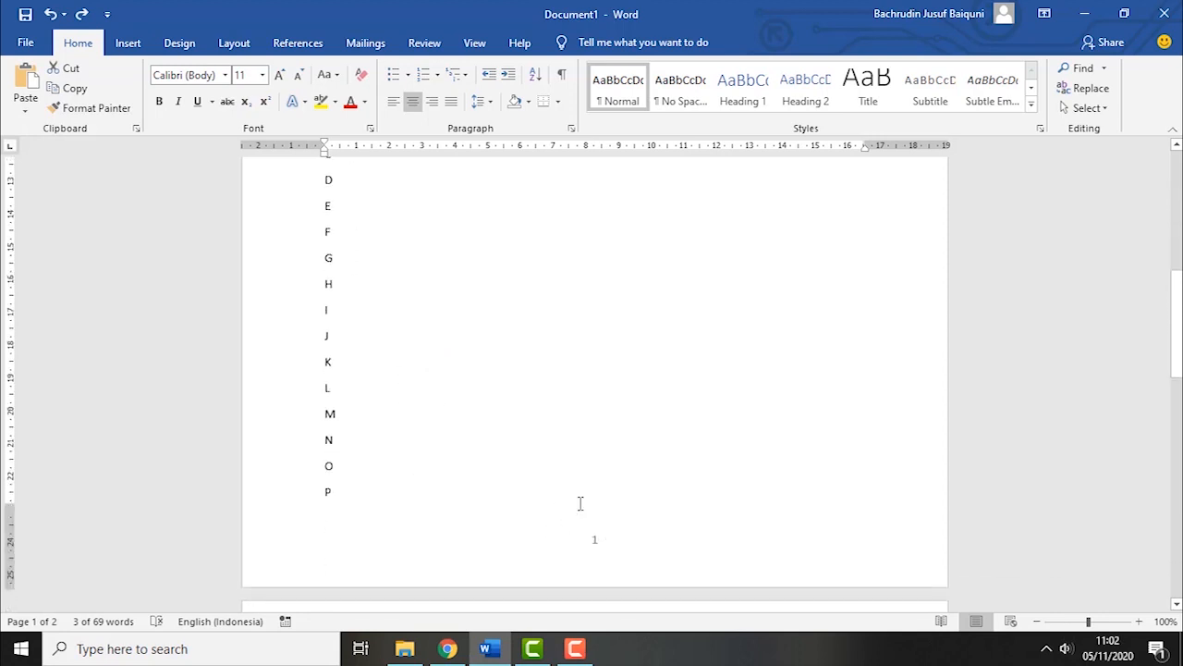
scroll(623, 512, "down", 2)
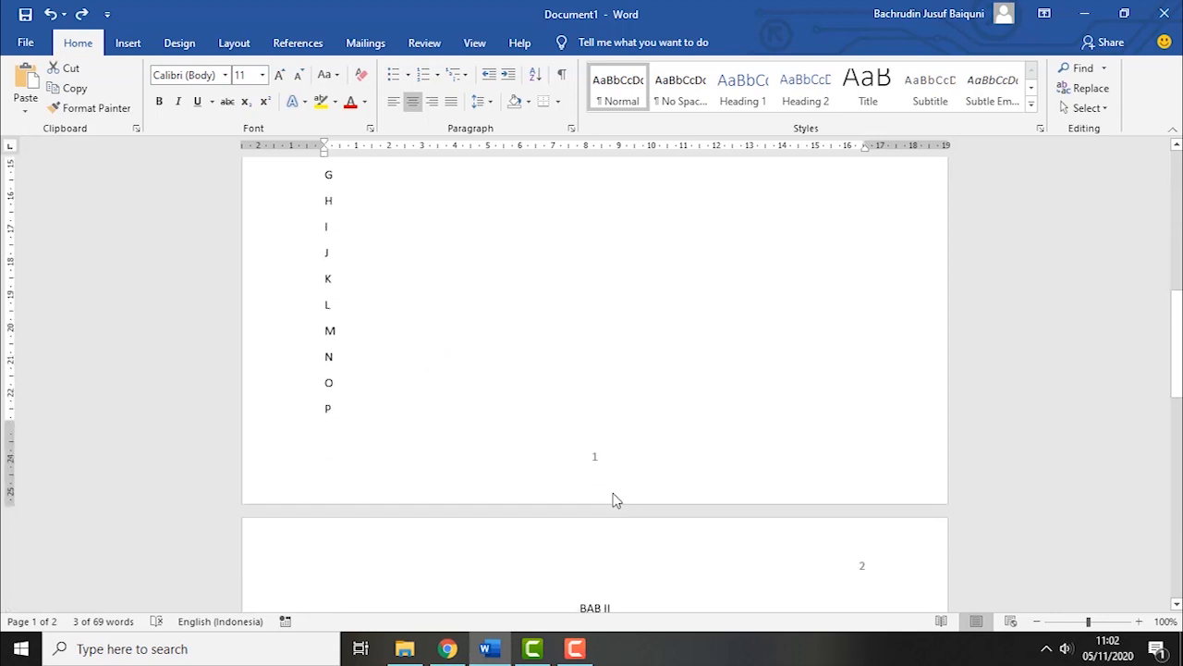
scroll(617, 507, "down", 2)
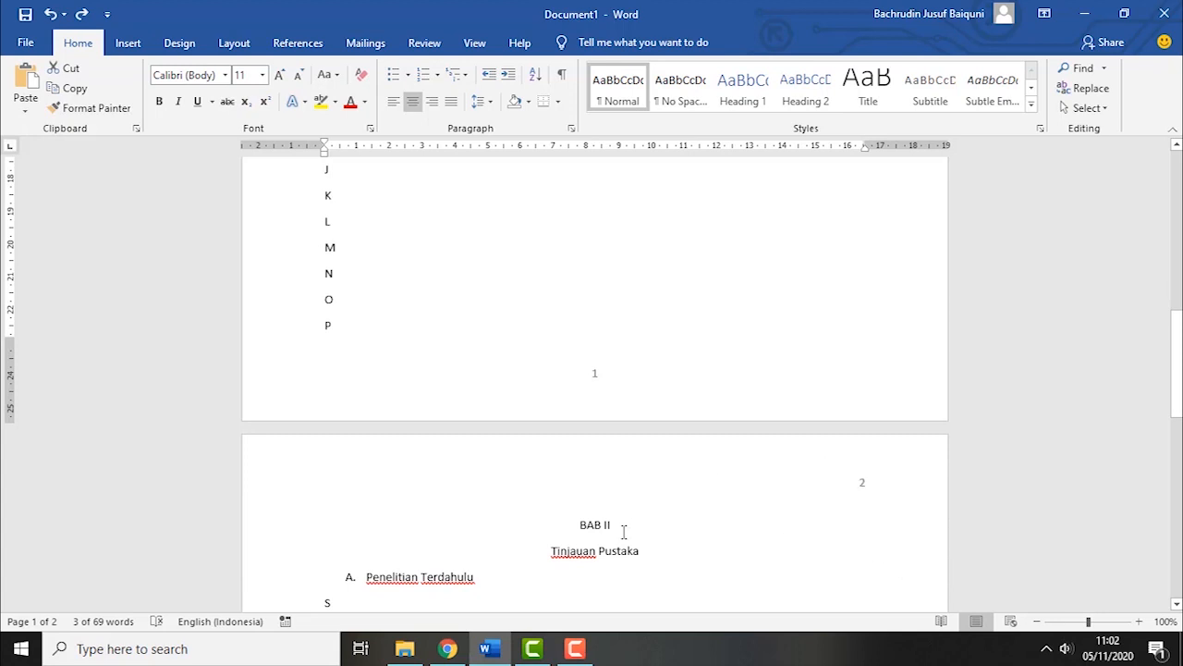
scroll(623, 533, "down", 3)
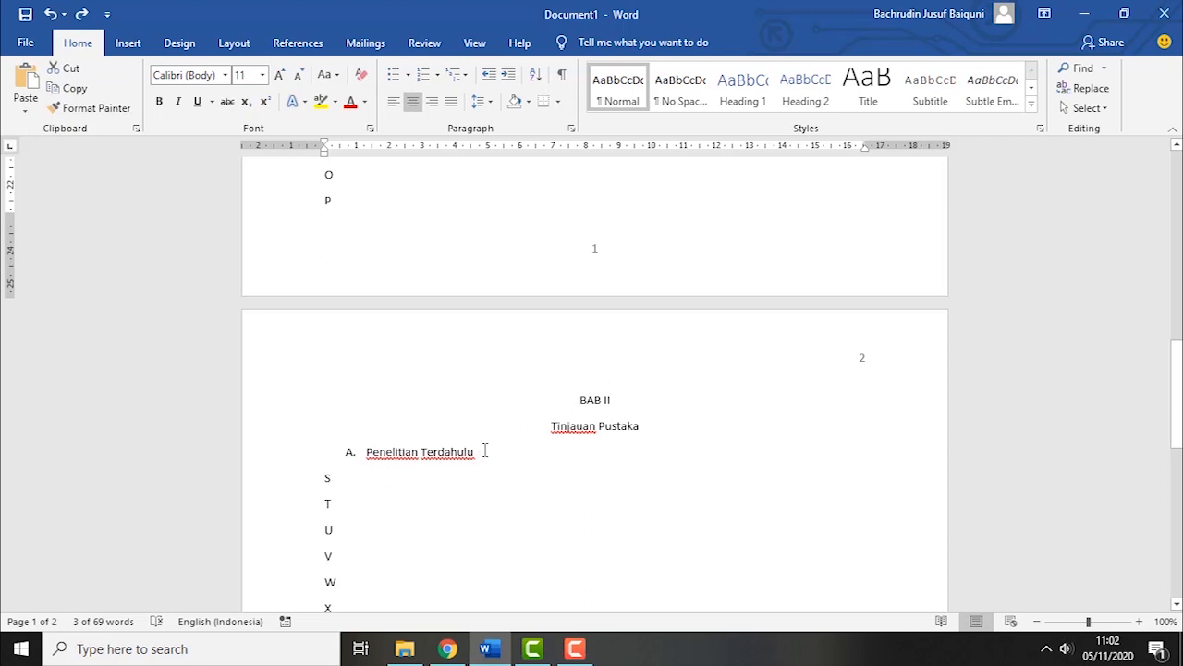
scroll(492, 467, "down", 3)
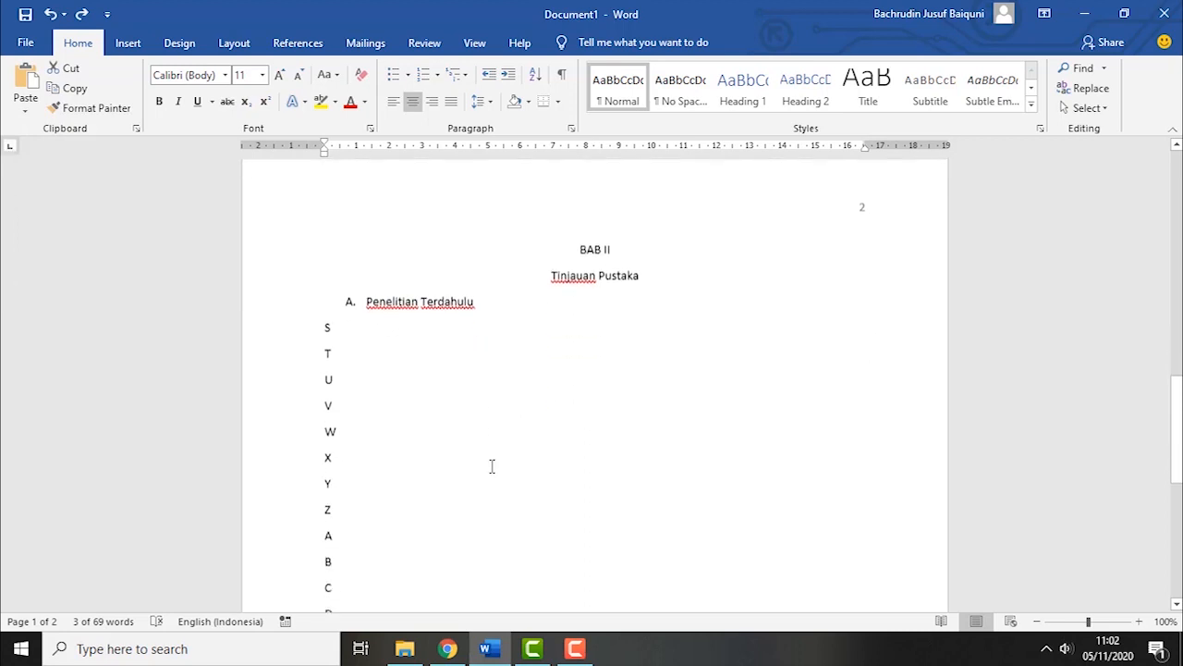
scroll(491, 466, "down", 4)
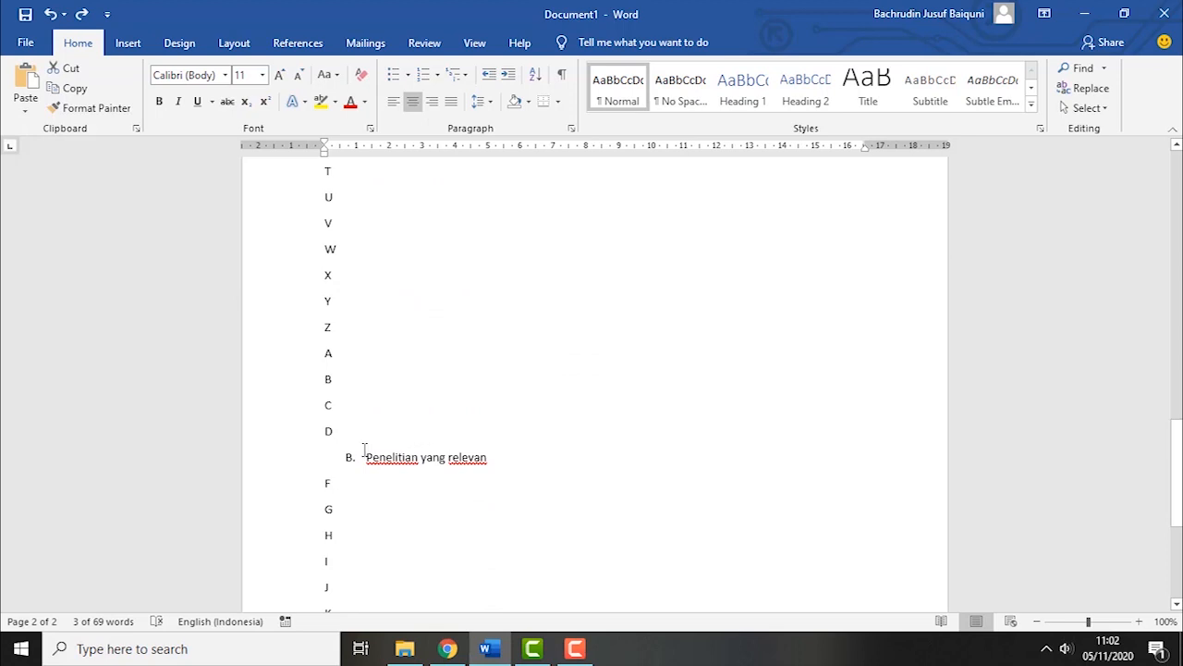
scroll(364, 470, "down", 3)
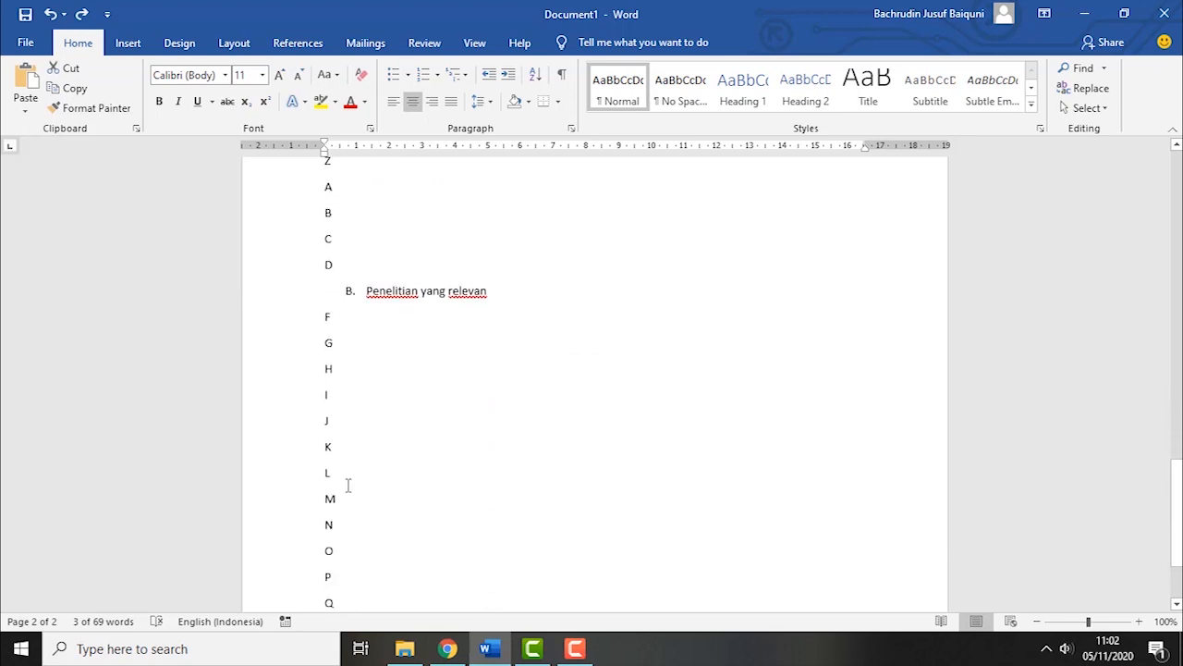
scroll(348, 485, "down", 3)
scroll(348, 488, "up", 5)
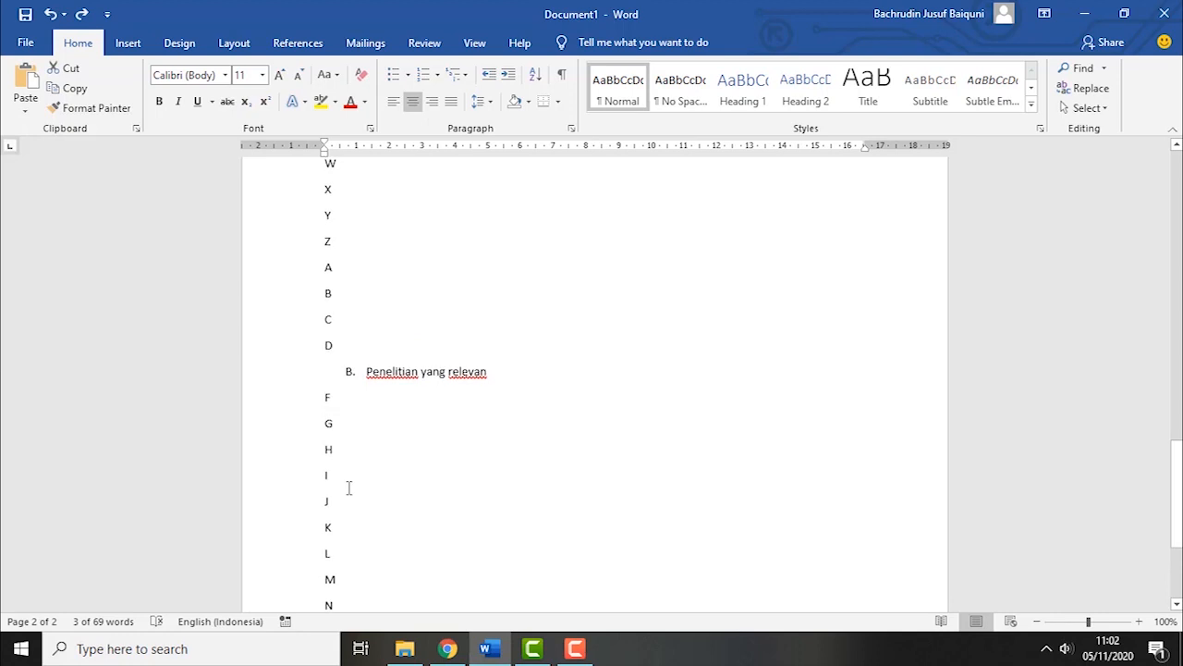
scroll(348, 487, "up", 11)
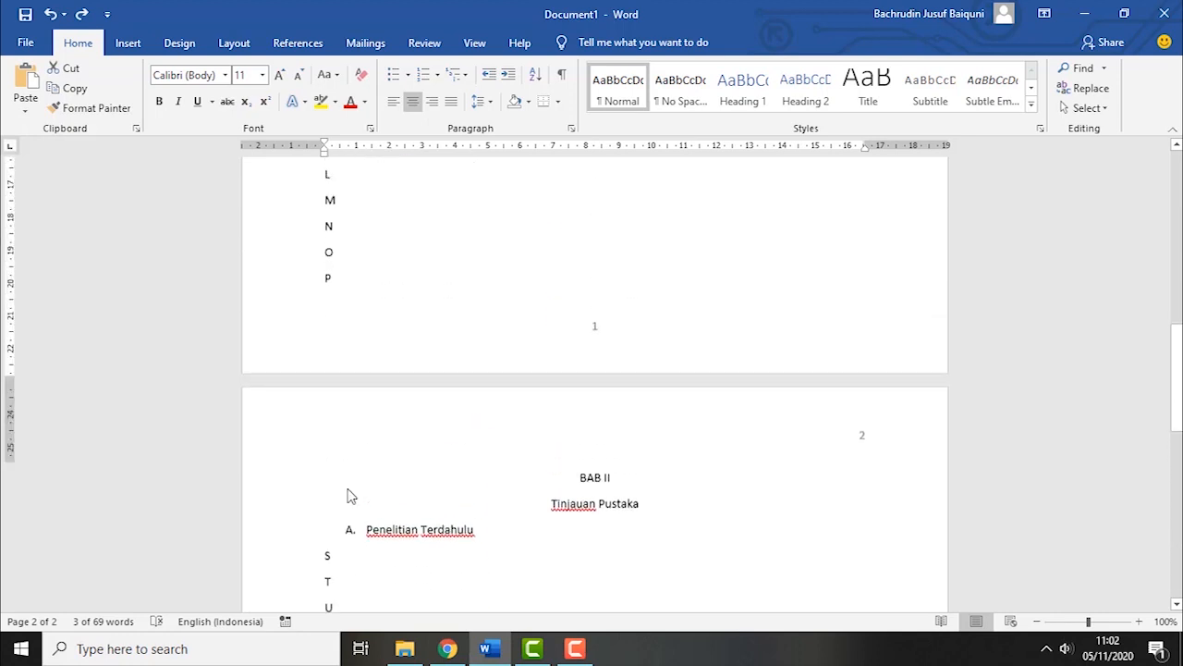
scroll(349, 490, "up", 14)
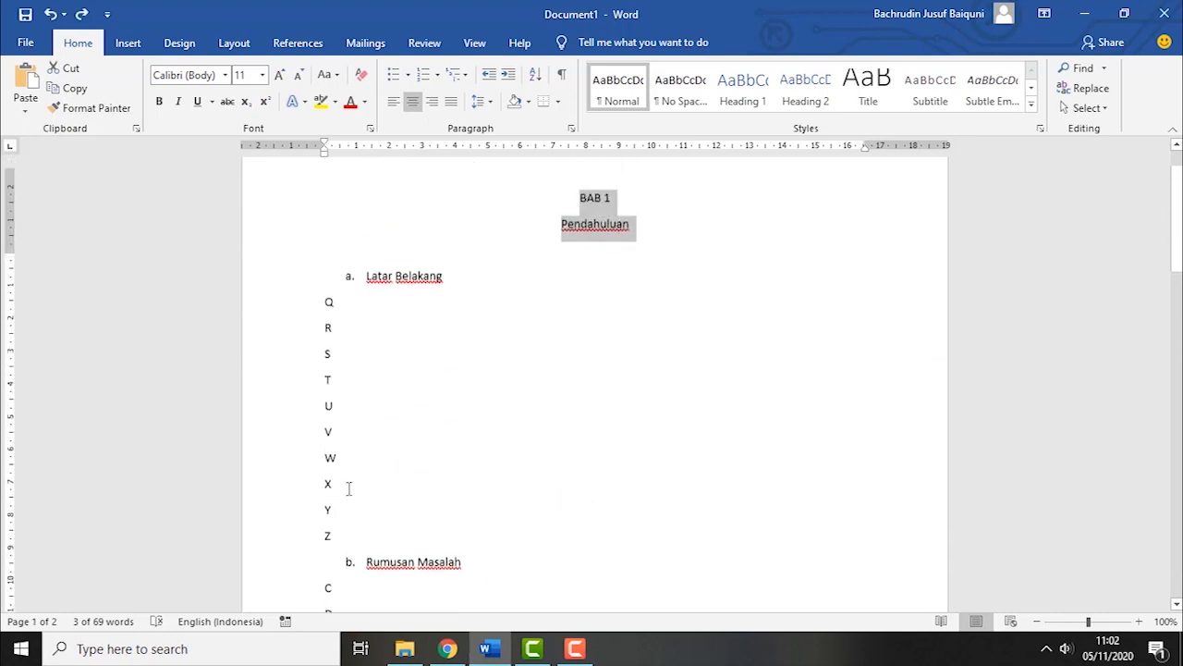
scroll(349, 487, "up", 2)
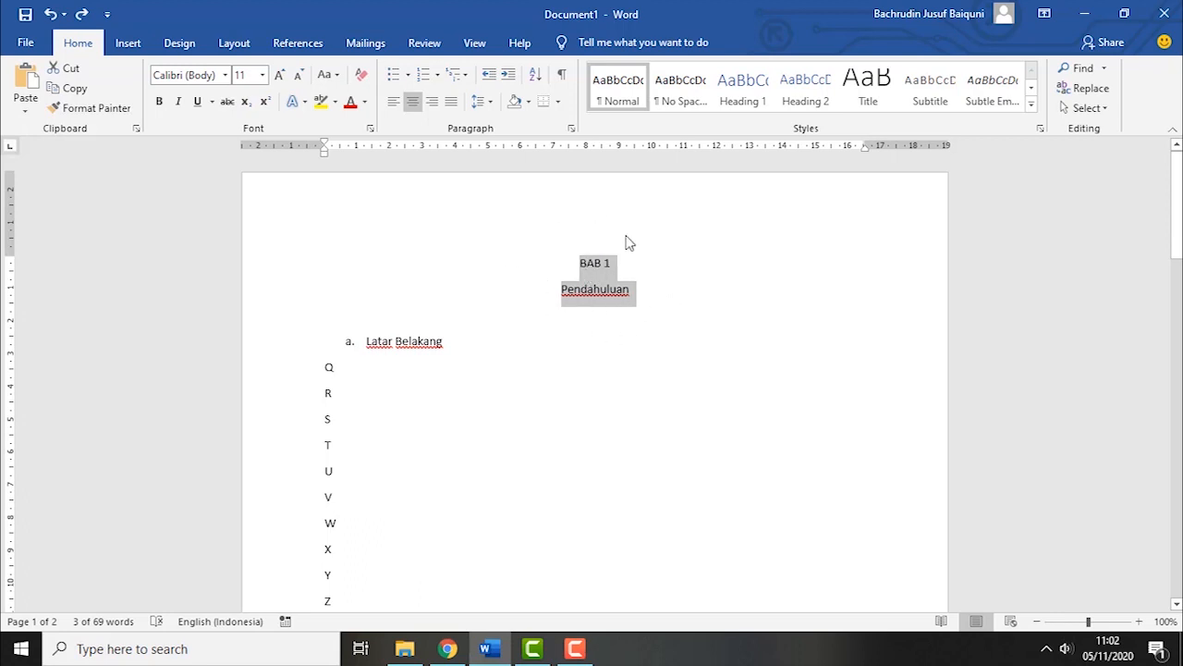
Apply Heading 1 to the "BAB 1" and "Pendahuluan" lines and modify the style's font to Times New Roman, size 16
left_click(740, 86)
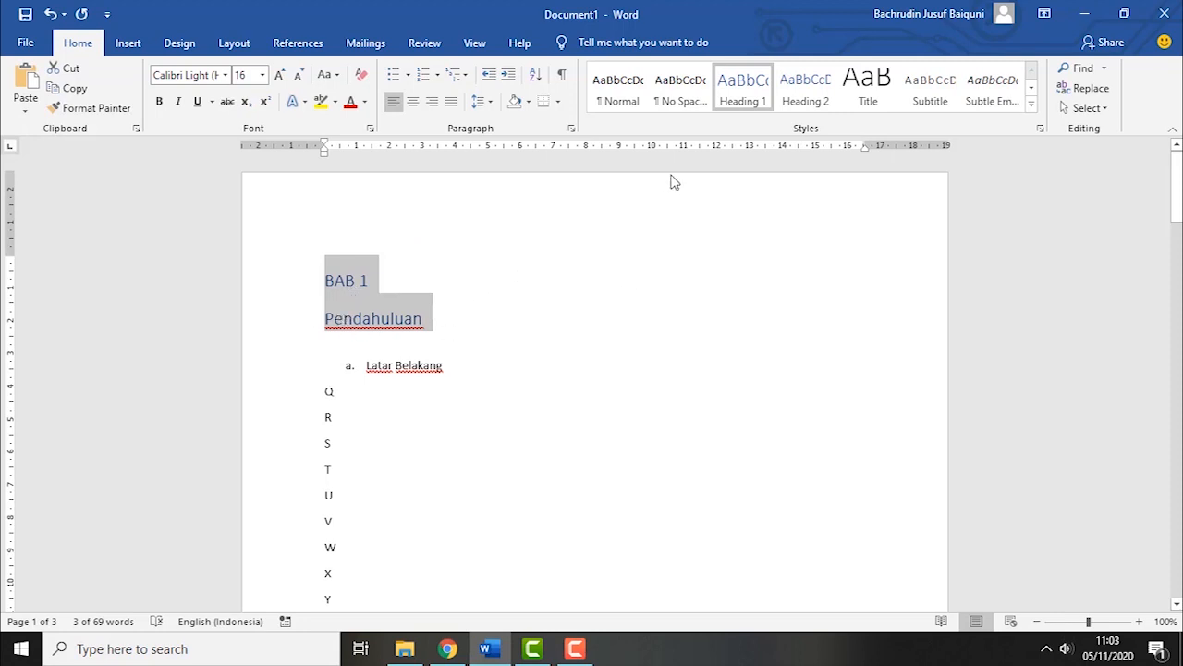
right_click(739, 87)
left_click(760, 112)
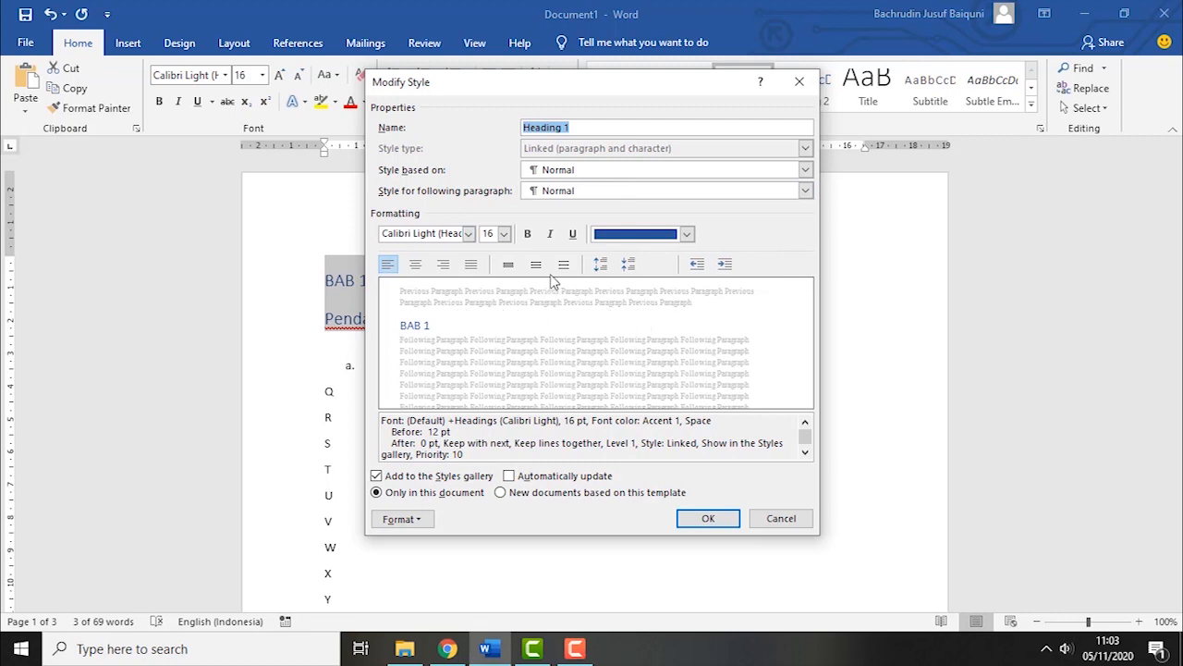
left_click(468, 233)
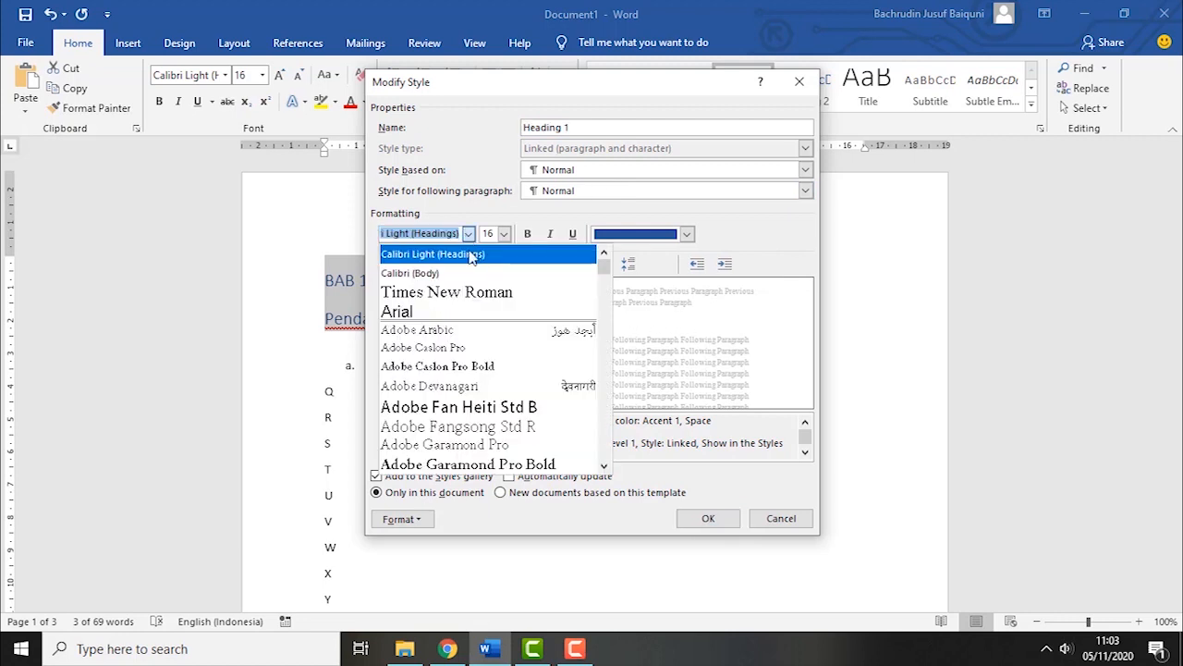
left_click(486, 293)
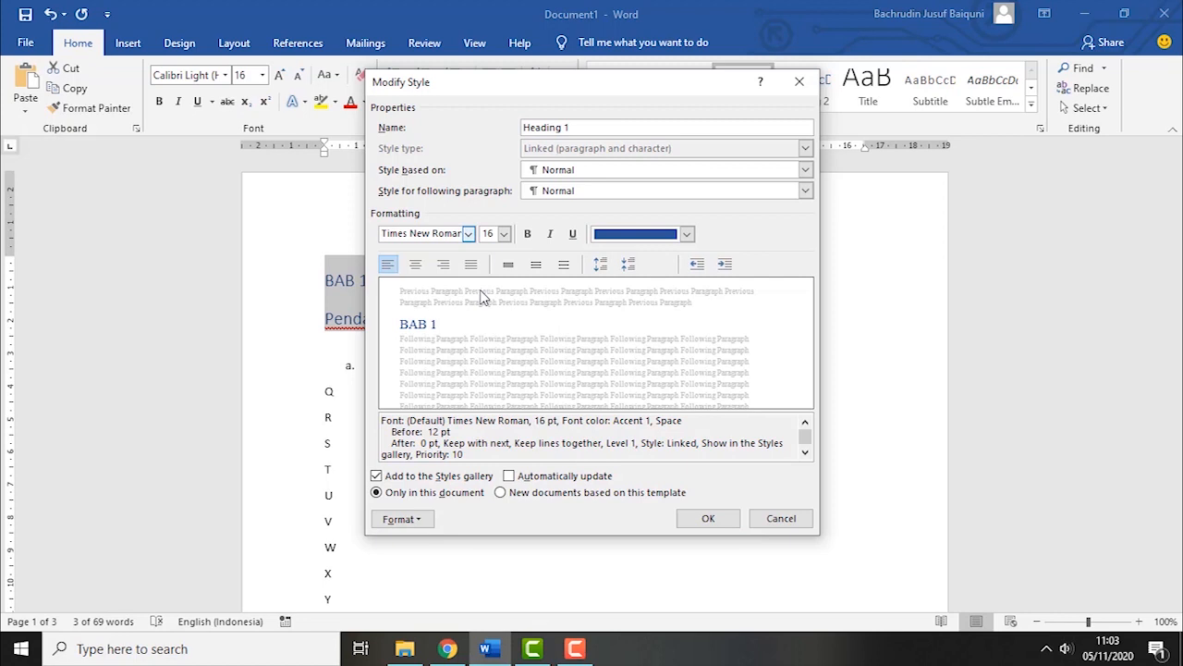
left_click(504, 233)
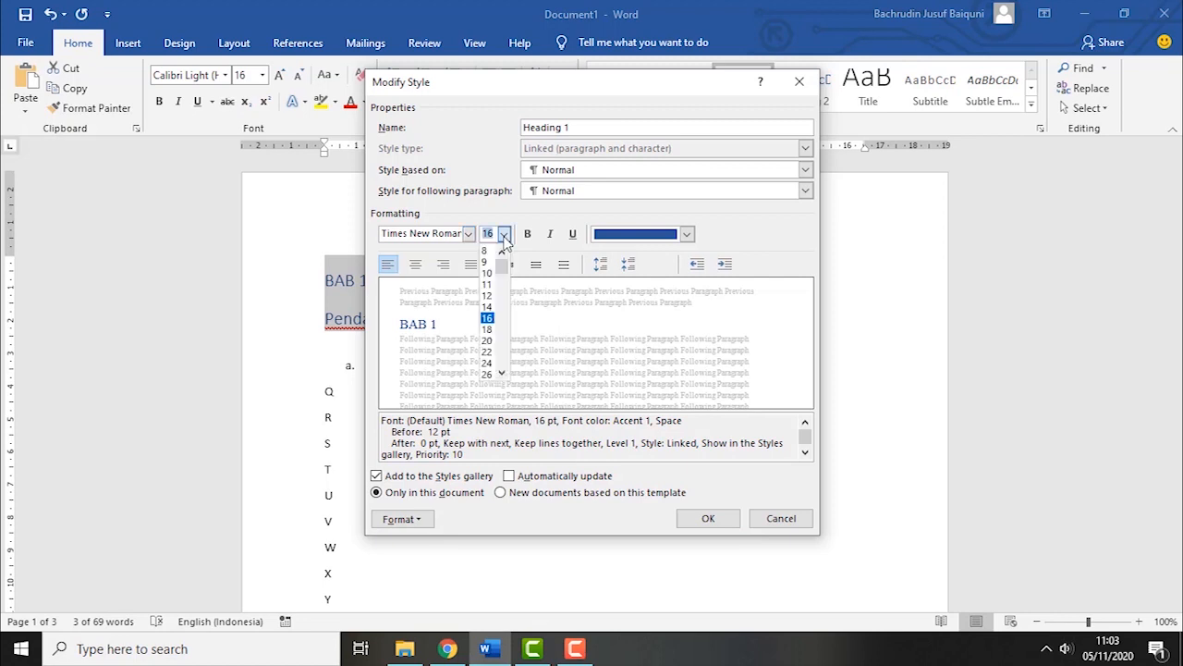
left_click(488, 318)
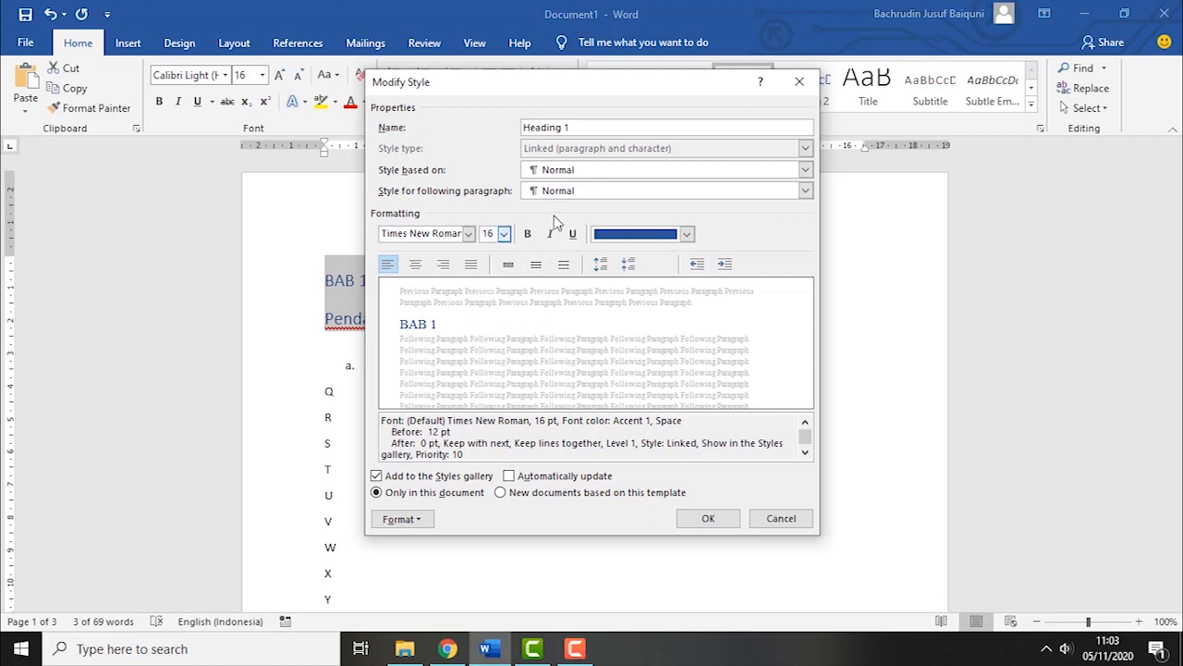
Set the Heading 1 style's font color to Automatic and its alignment to centered
left_click(687, 235)
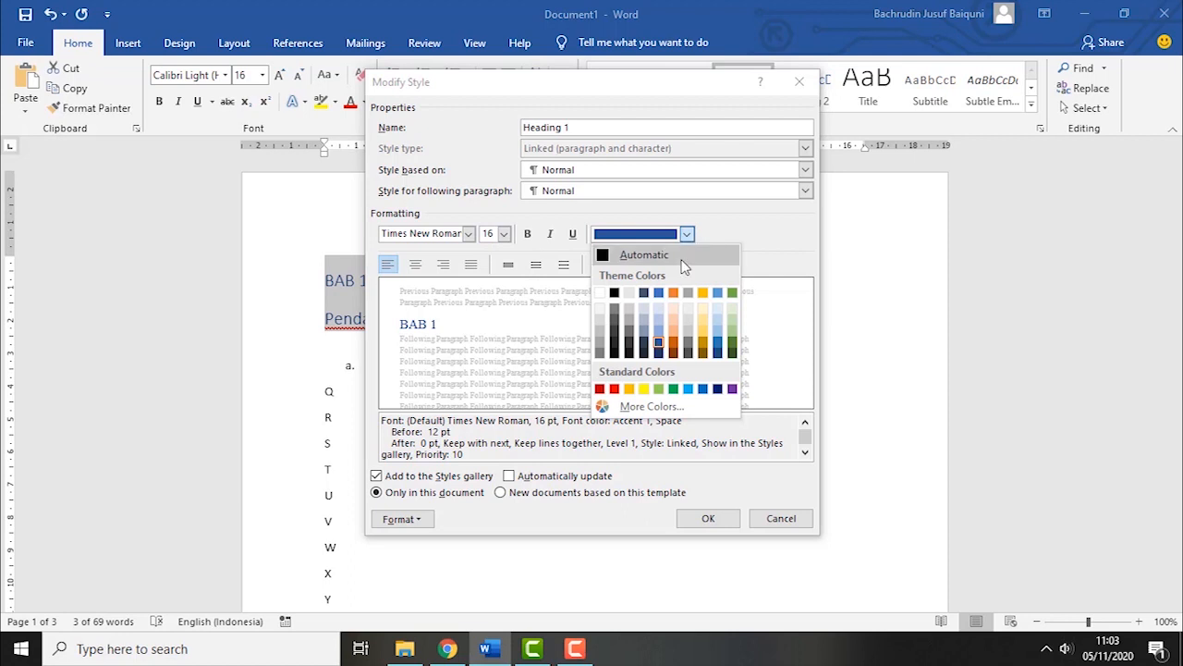
left_click(683, 259)
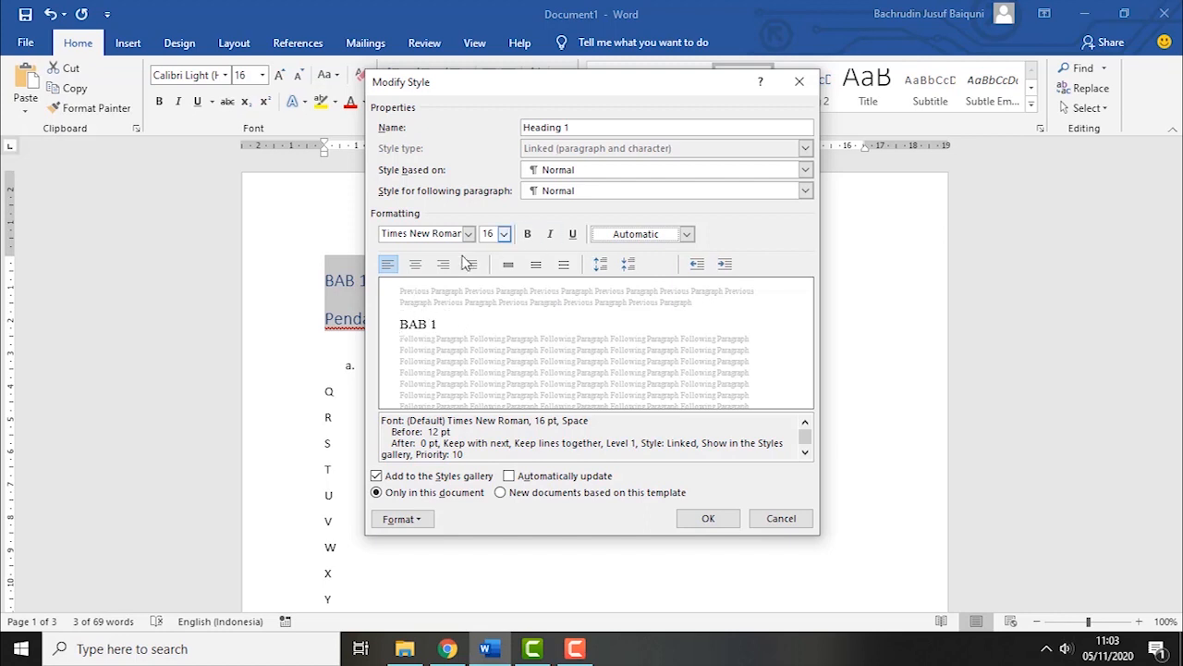
left_click(416, 265)
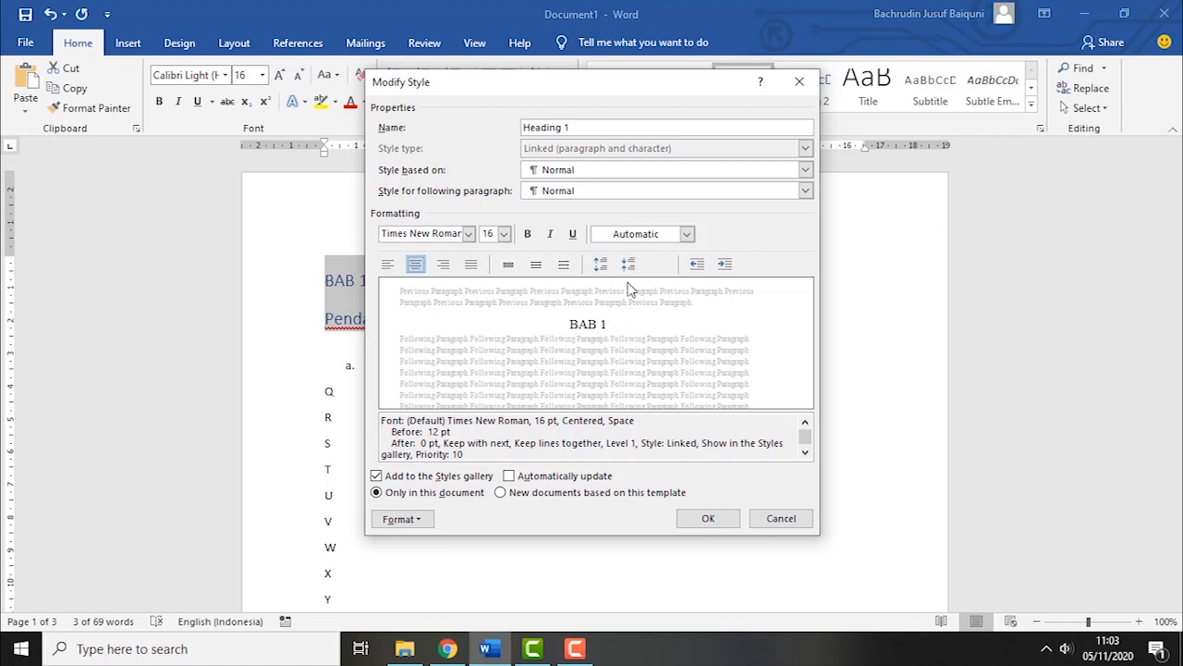
Set the Heading 1 style's paragraph spacing to 6 pt before and 0 pt after, and save the style changes
left_click(602, 266)
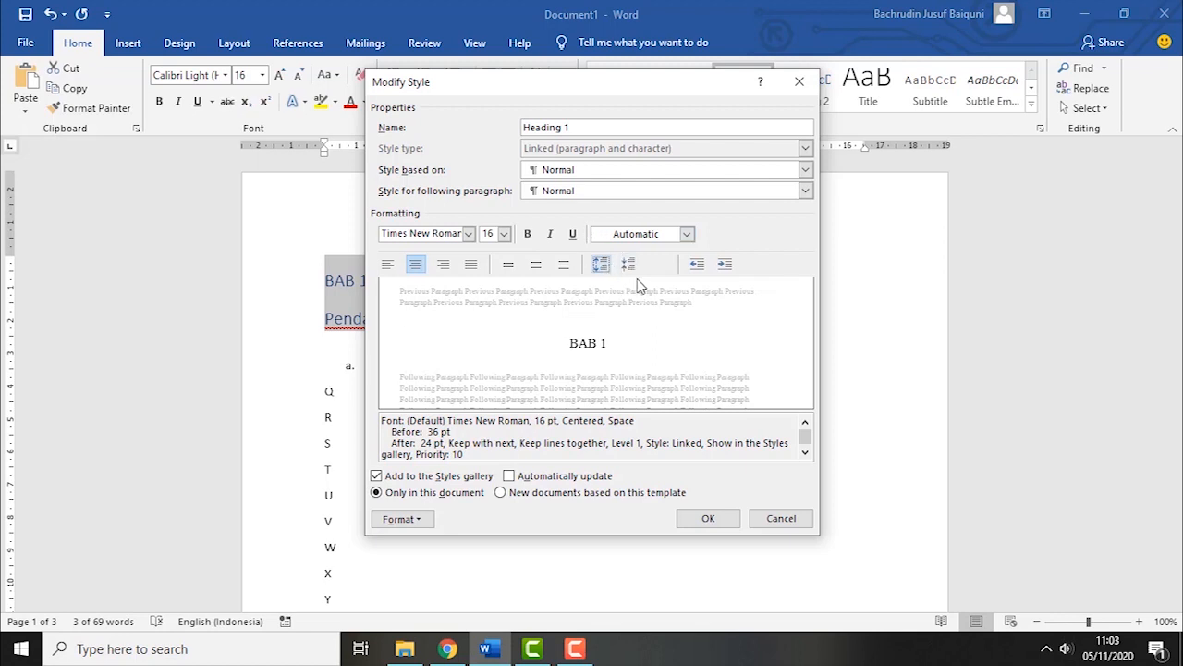
left_click(629, 268)
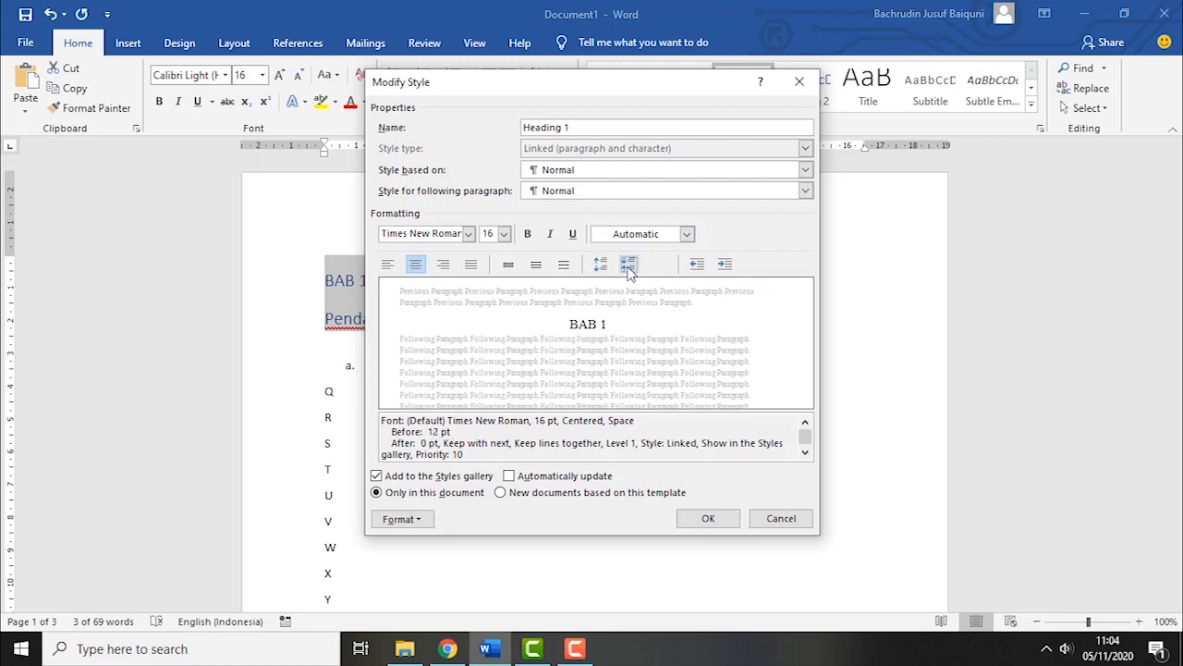
left_click(628, 268)
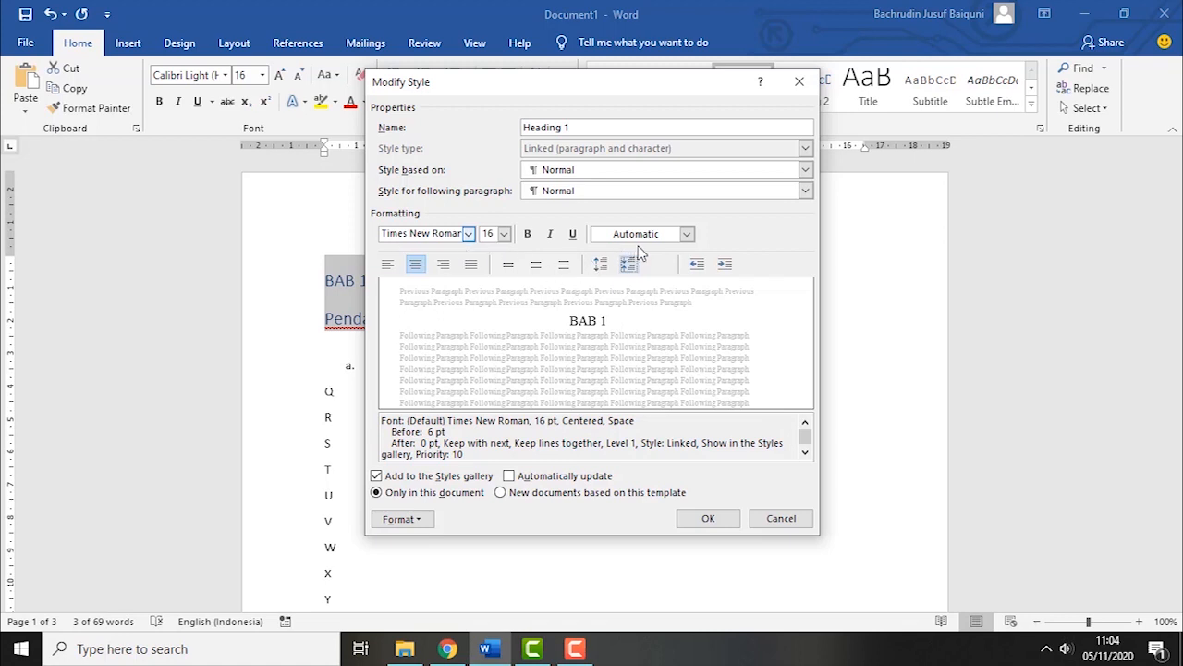
left_click(708, 520)
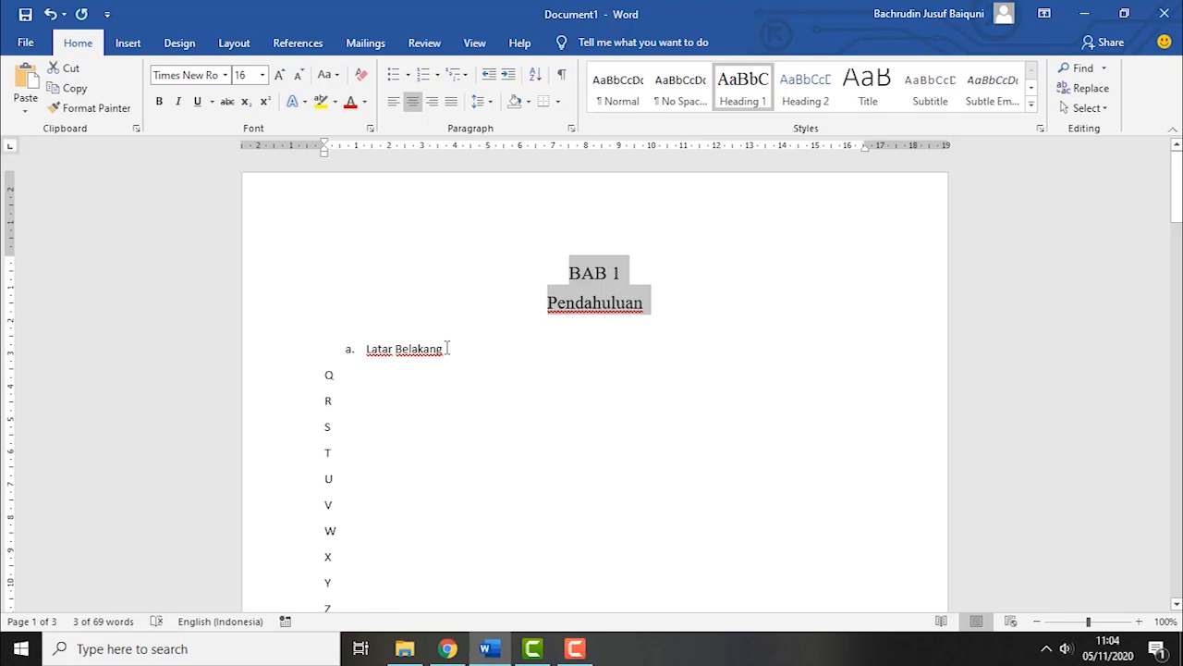
Apply Heading 2 to the "Latar Belakang" line and modify the style's font to Times New Roman, size 12
left_click_drag(447, 348, 375, 347)
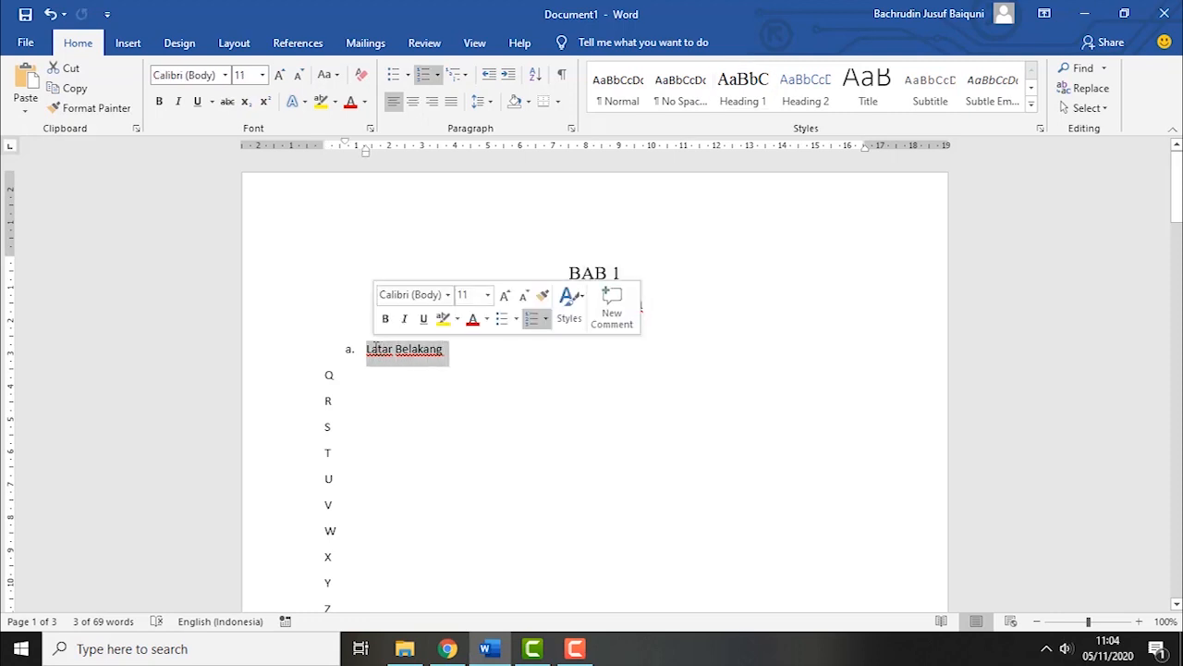
left_click(802, 88)
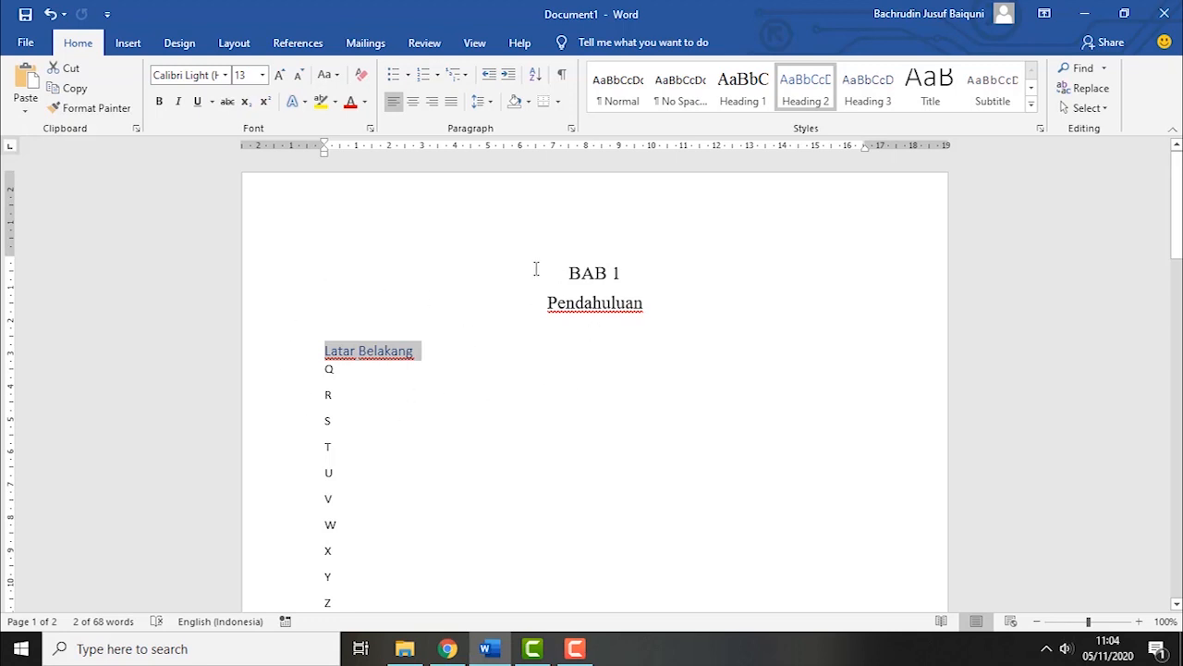
right_click(804, 92)
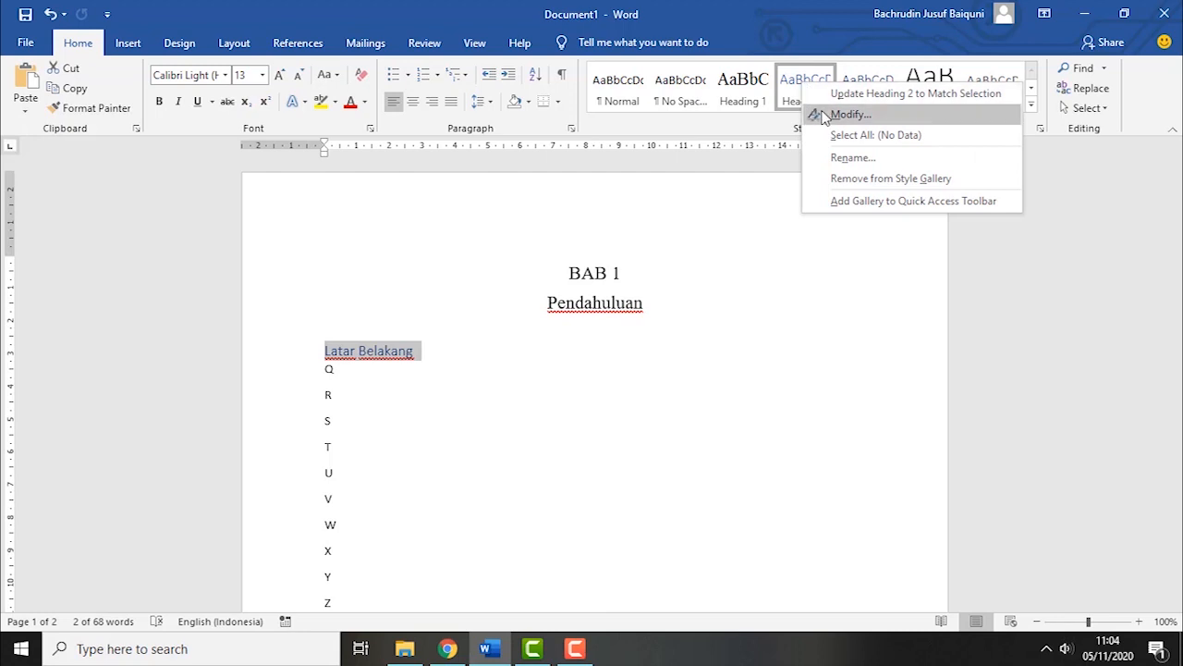
left_click(826, 115)
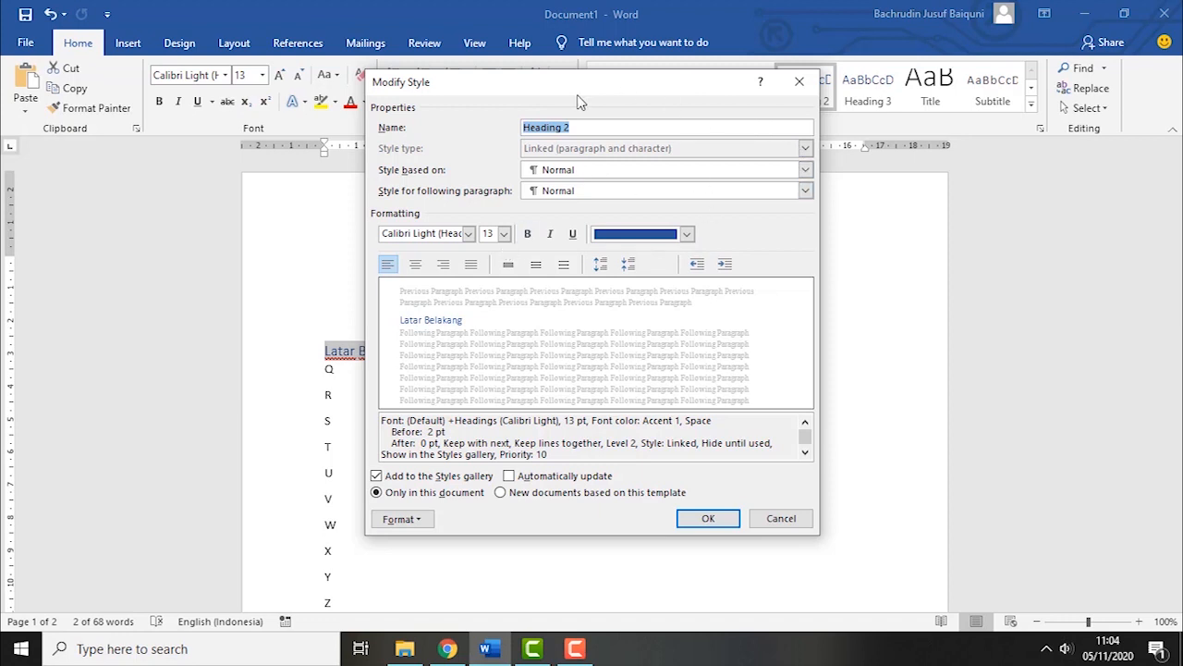
left_click(469, 234)
left_click(467, 294)
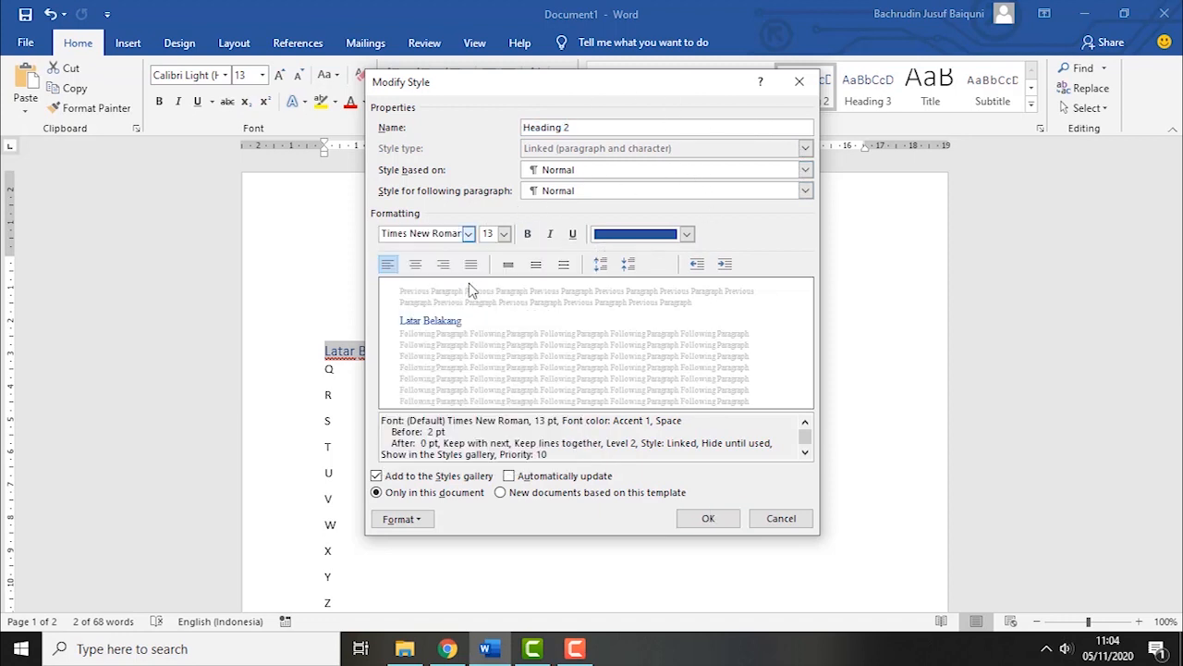
left_click(504, 234)
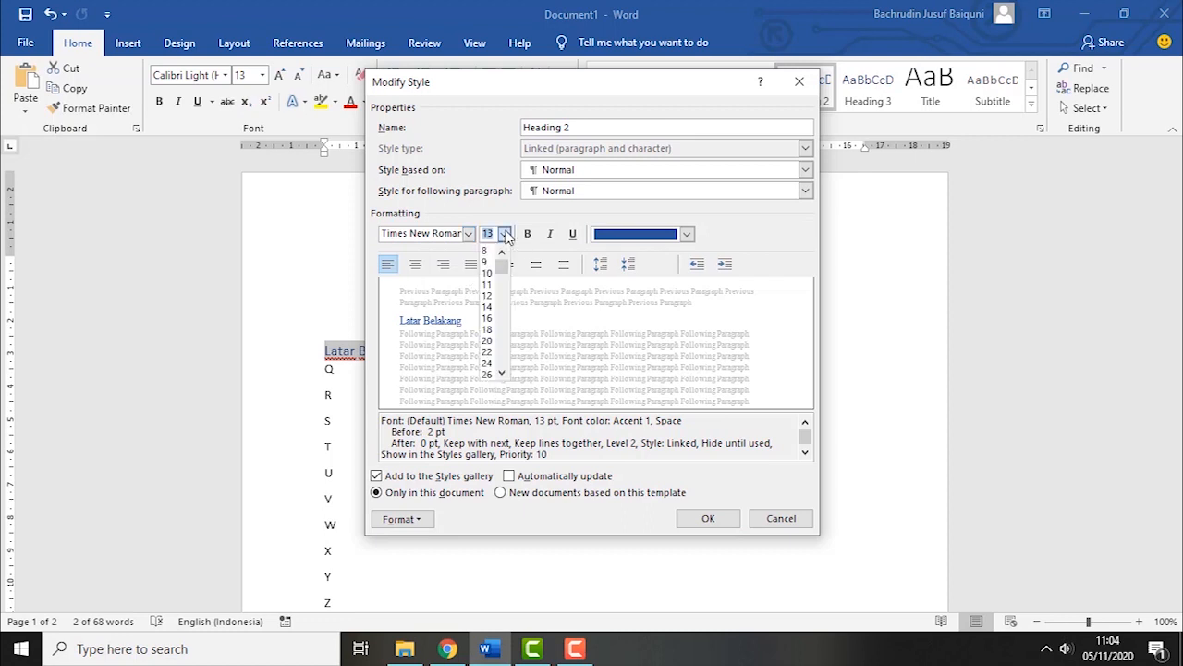
left_click(490, 296)
Set the Heading 2 style's font color to Automatic and its left indent to 1.27 cm, and save the style changes
left_click(686, 234)
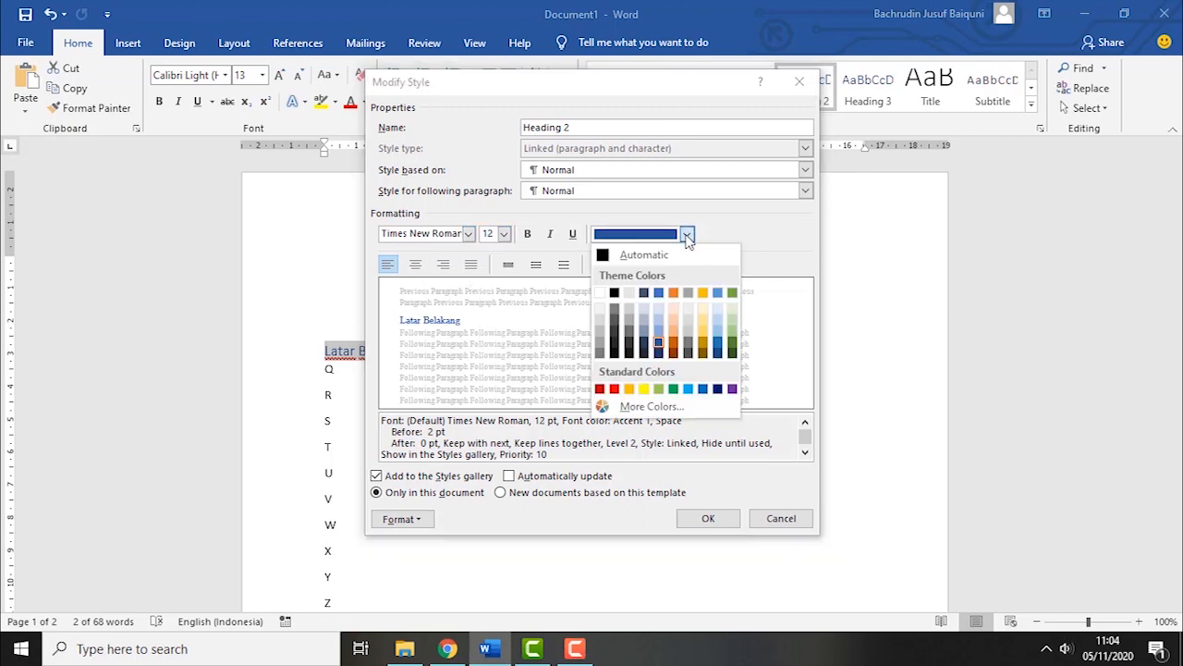
left_click(662, 255)
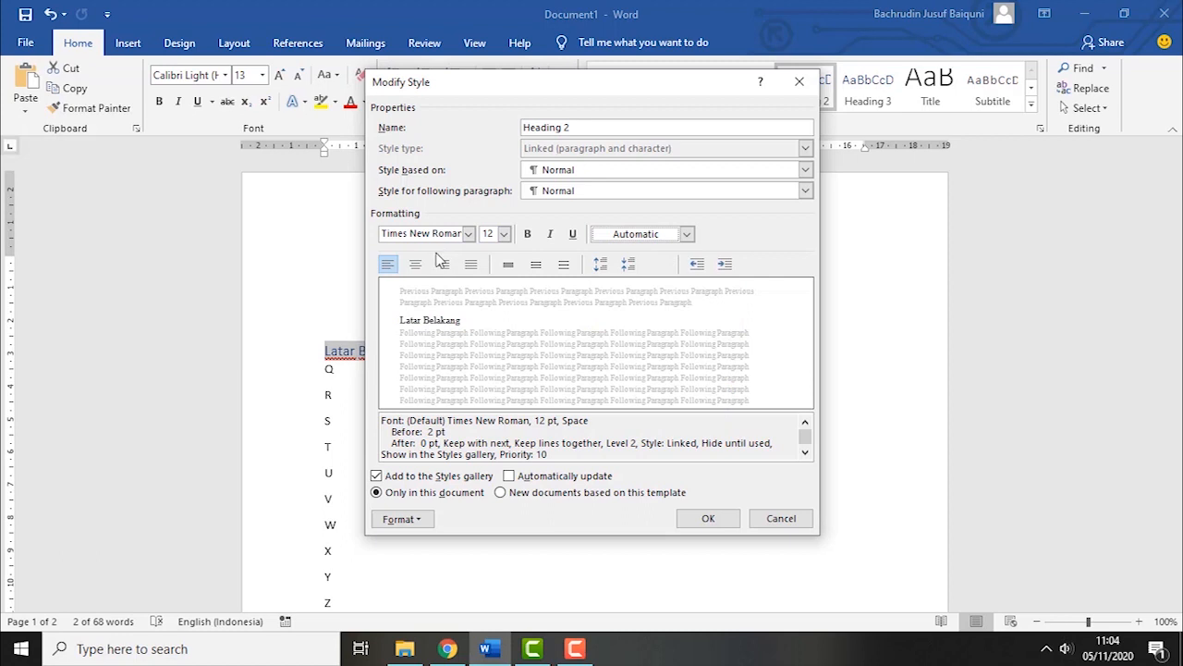
left_click(725, 268)
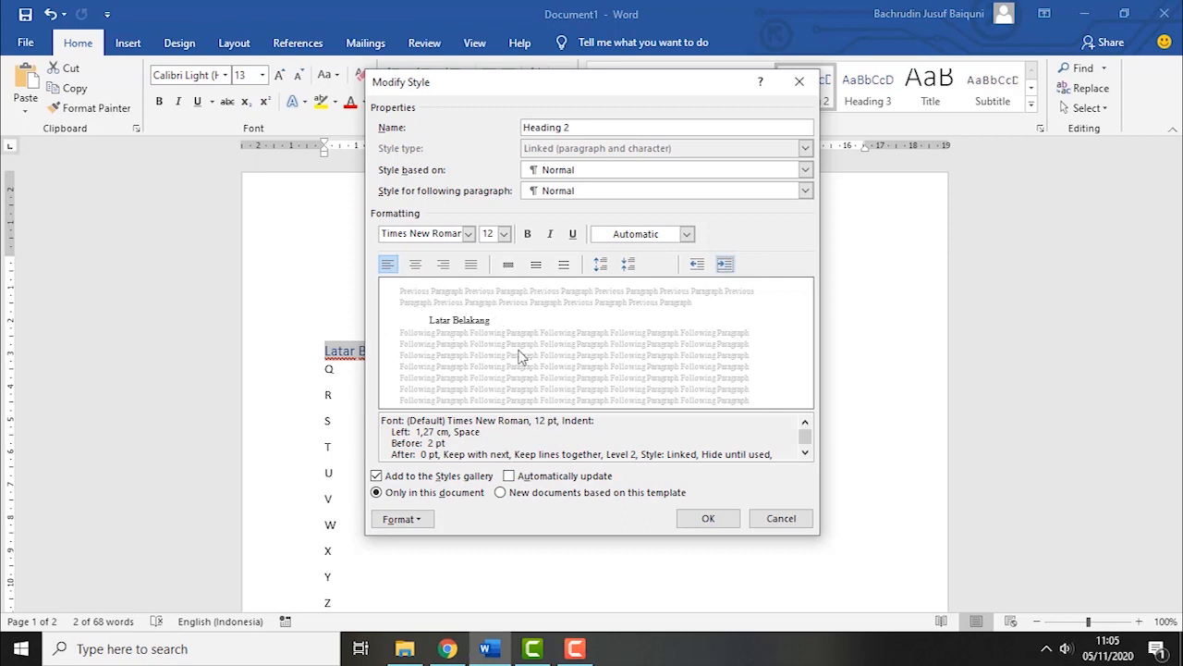
left_click(708, 518)
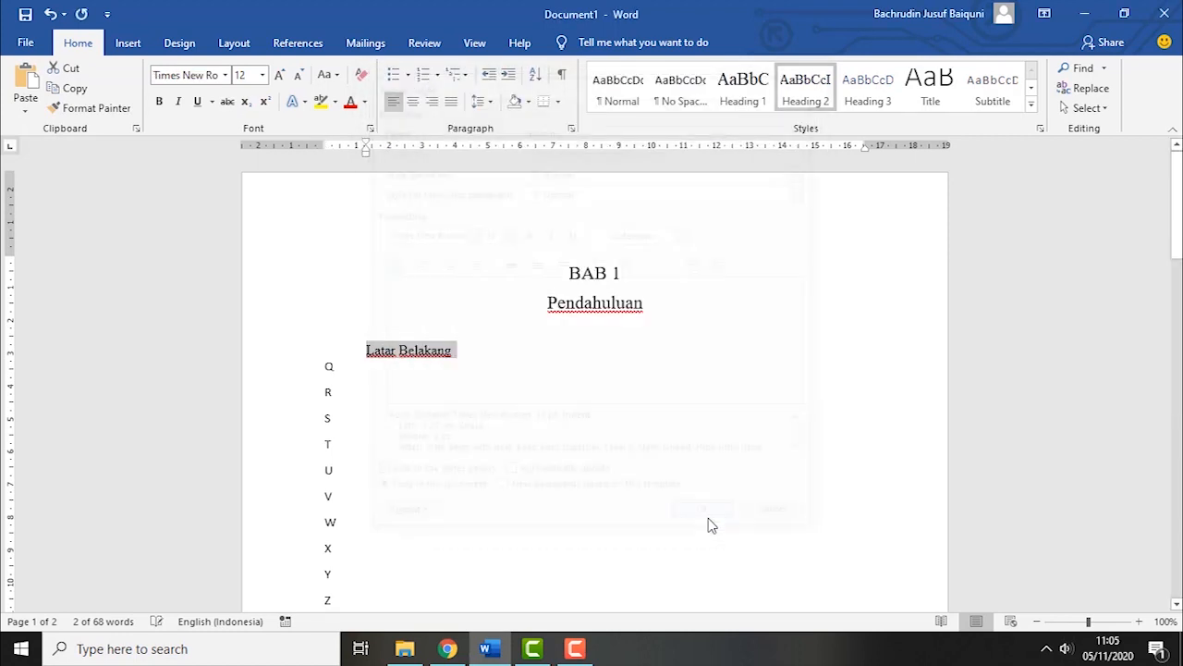
Number the "Latar Belakang" subheading as "A."
left_click(370, 359)
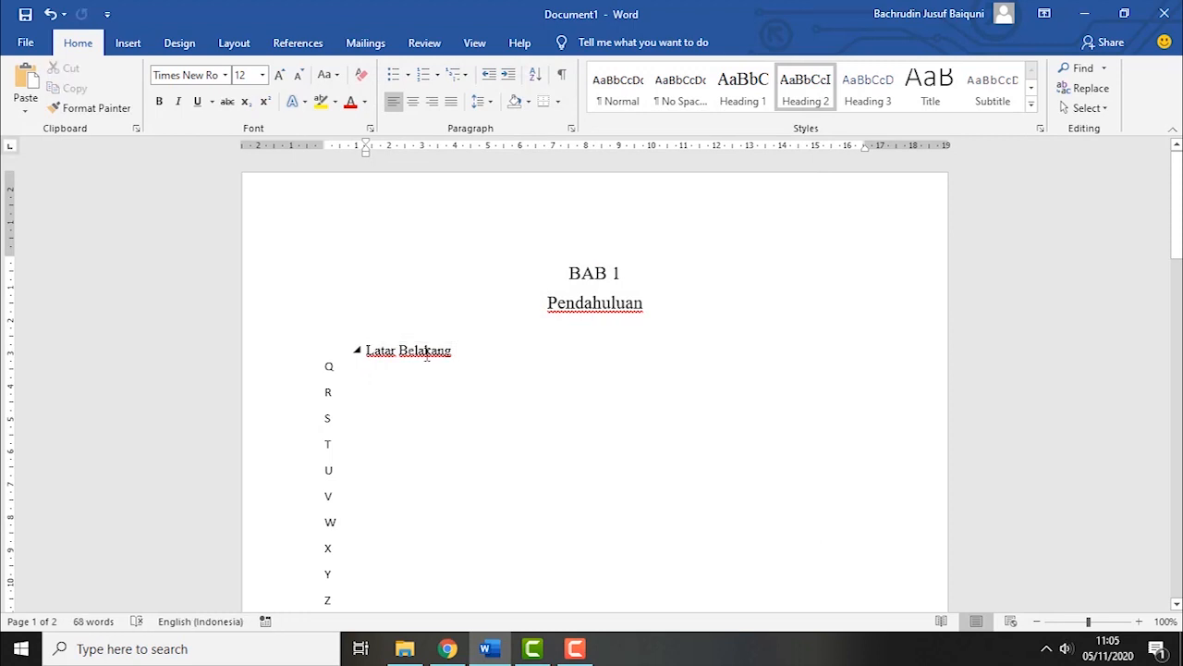
type("A.")
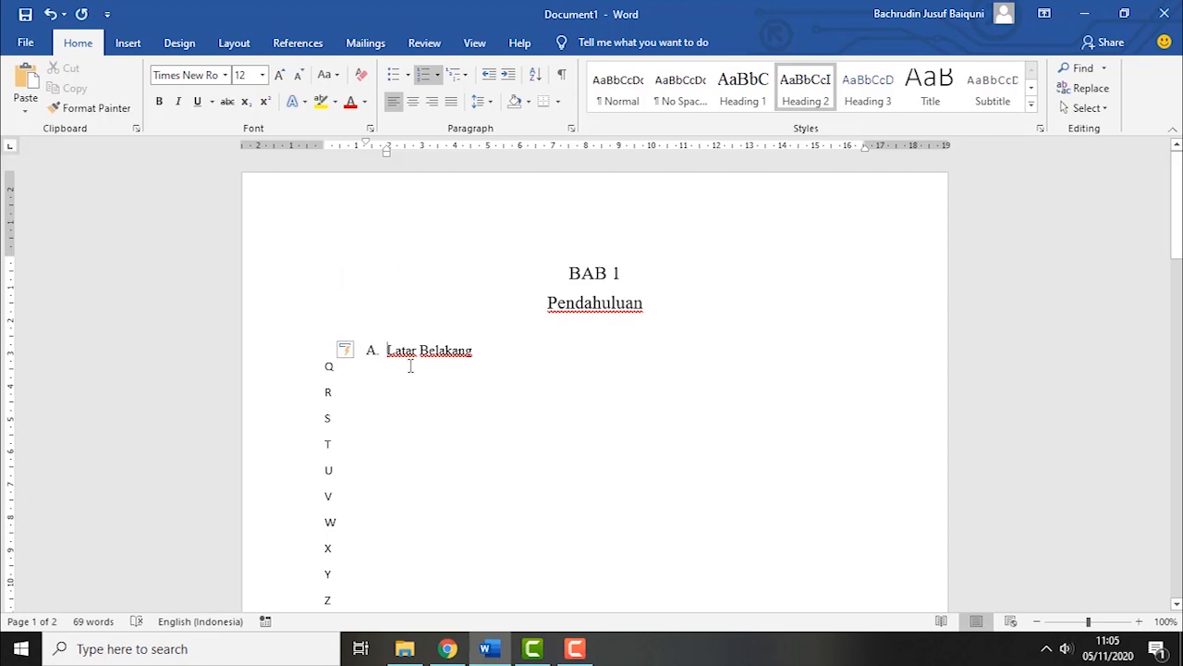
Apply Heading 2 to the "Rumusan Masalah" line and number it as "B."
scroll(522, 363, "down", 3)
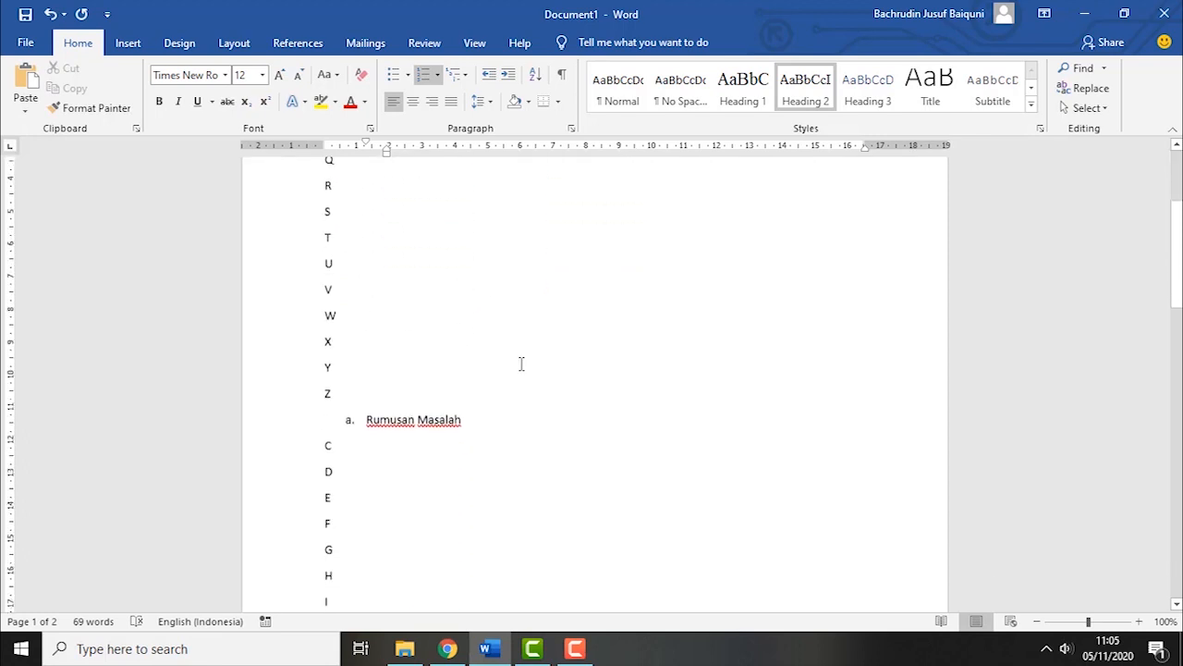
scroll(521, 363, "up", 1)
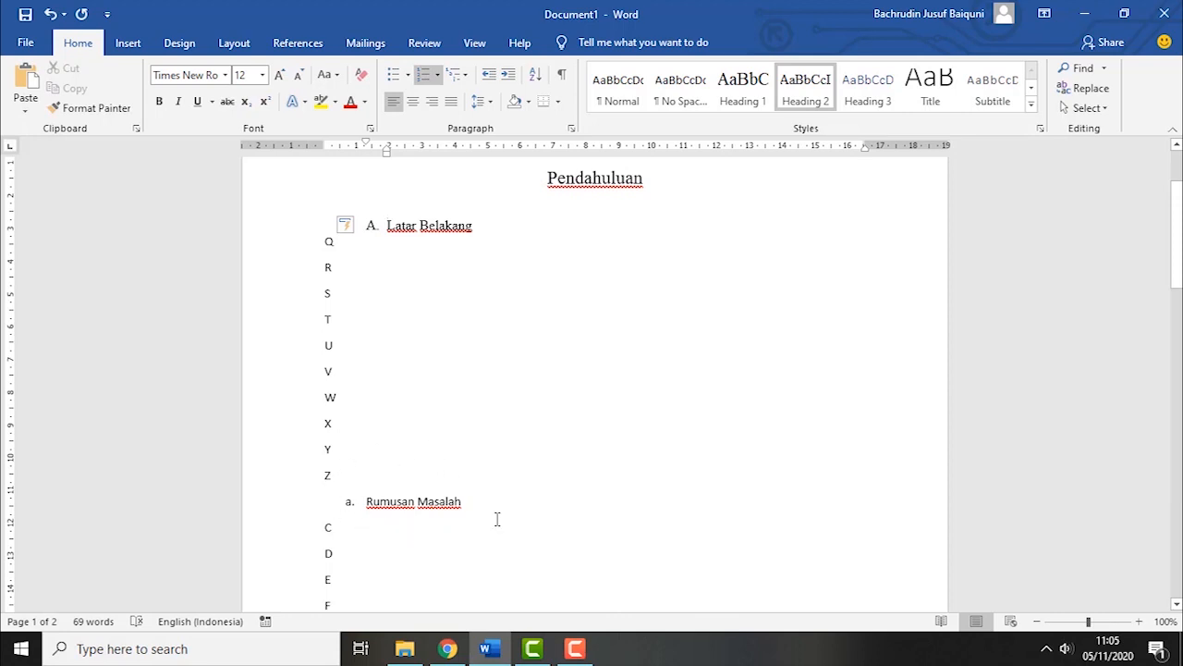
double_click(324, 241)
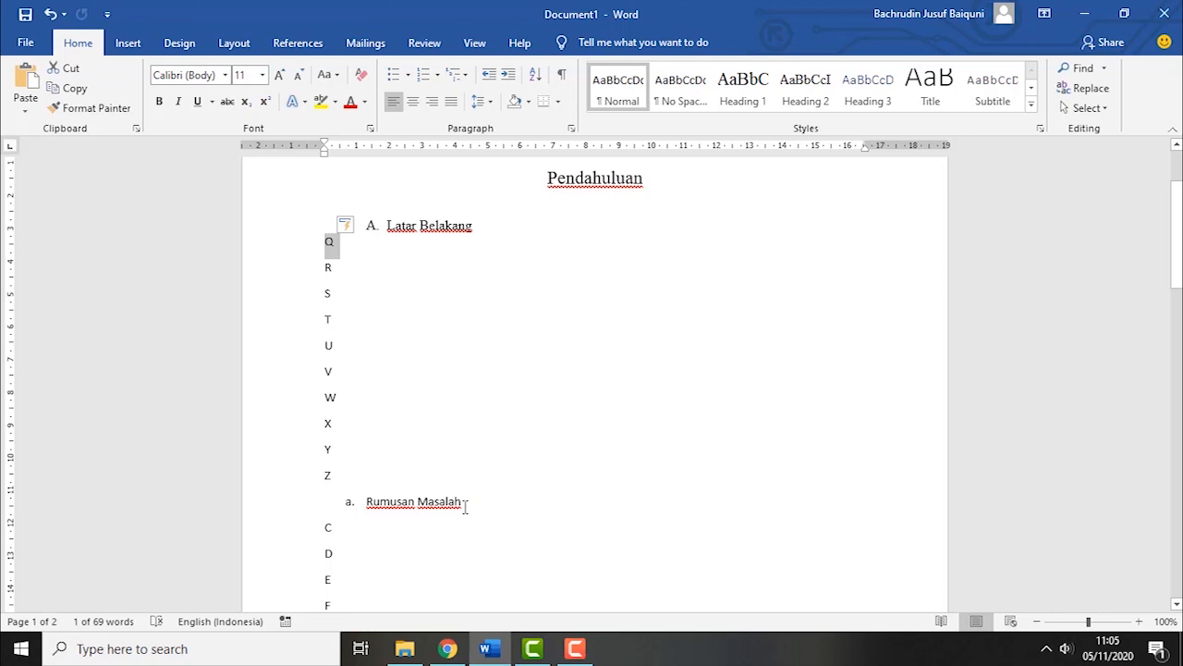
left_click_drag(465, 505, 366, 502)
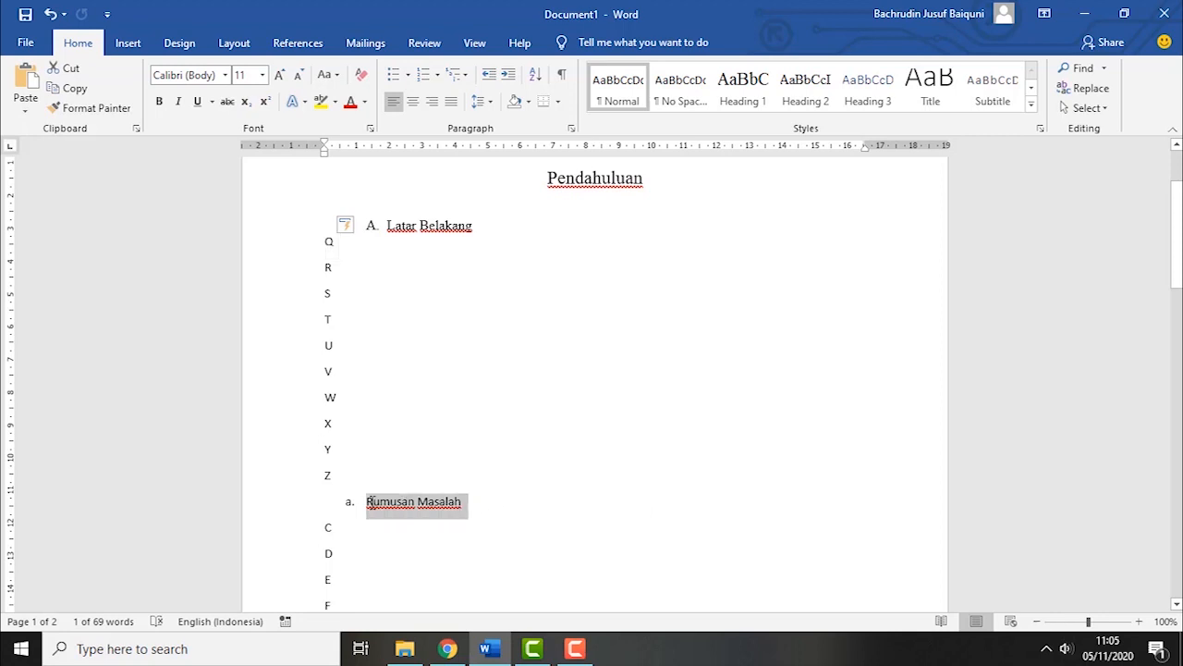
left_click(806, 88)
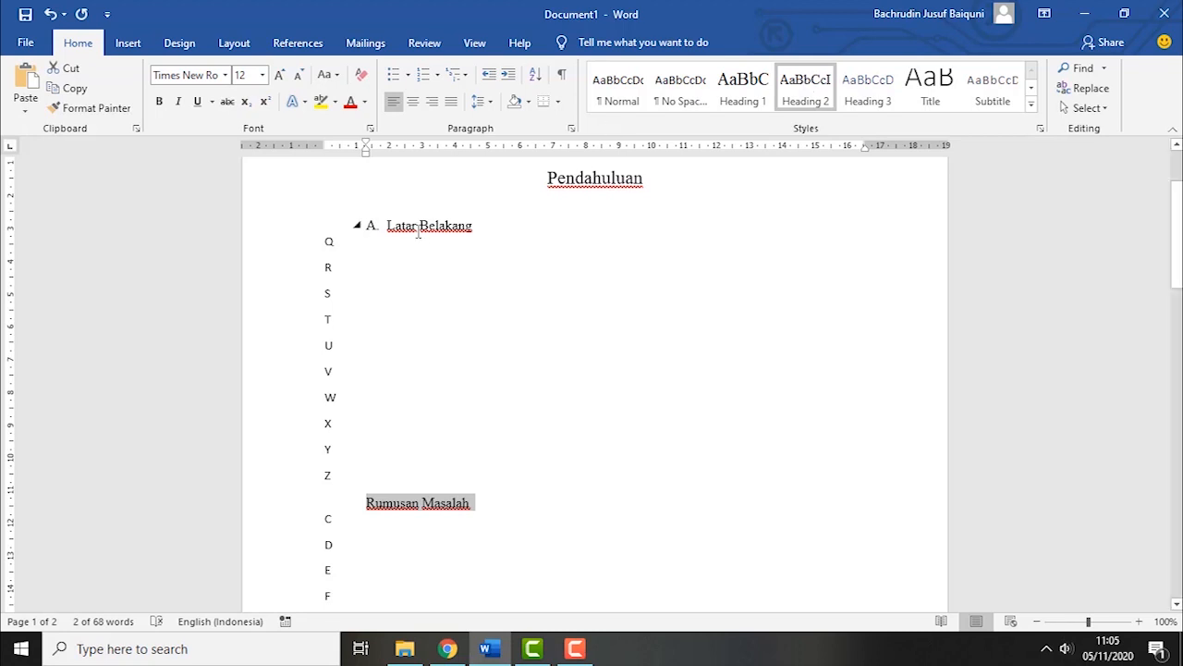
left_click(368, 502)
type("B.")
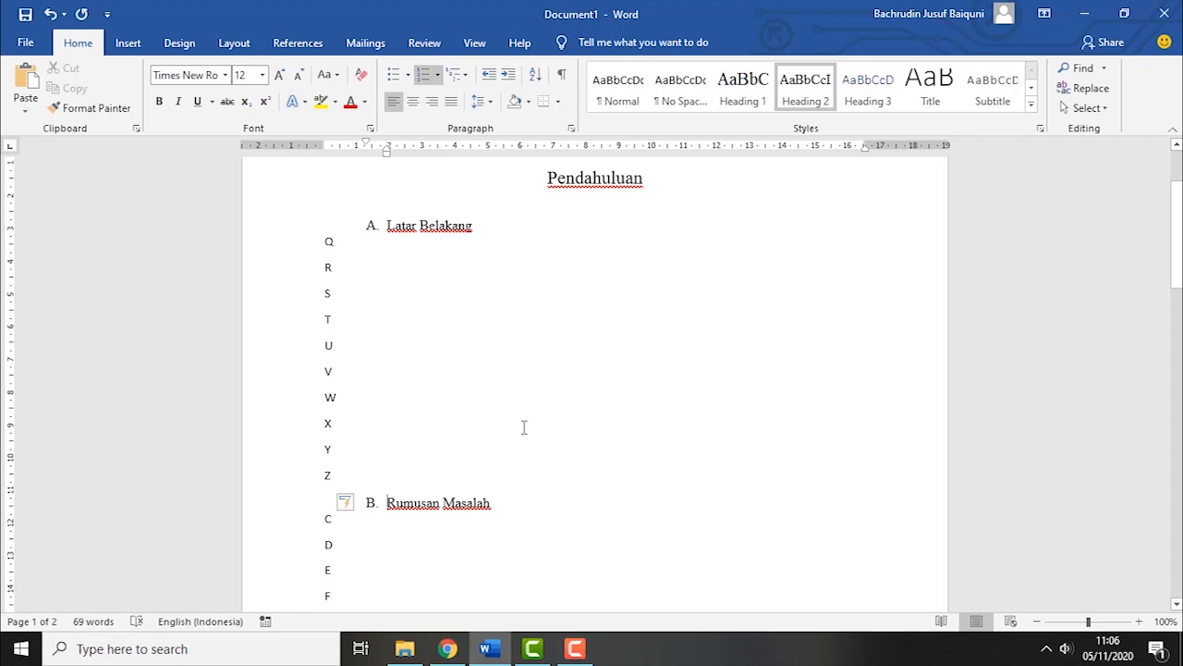
Apply Heading 1 to the "BAB II" and "Tinjauan Pustaka" lines on page 2
scroll(545, 416, "up", 1)
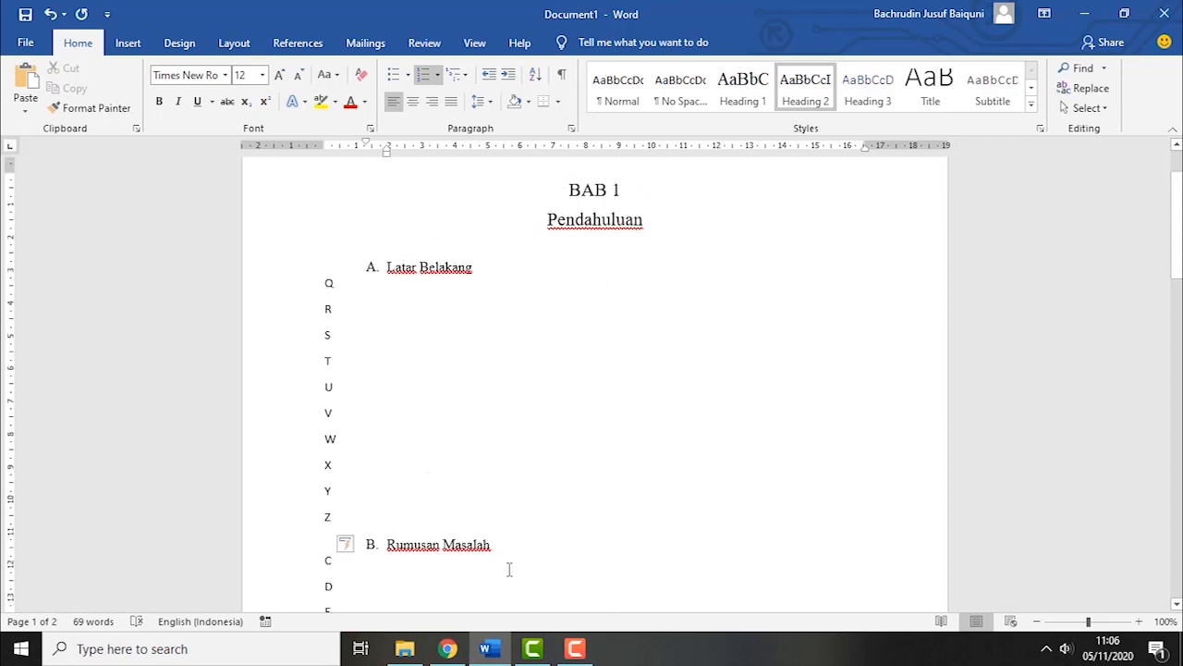
scroll(569, 390, "down", 2)
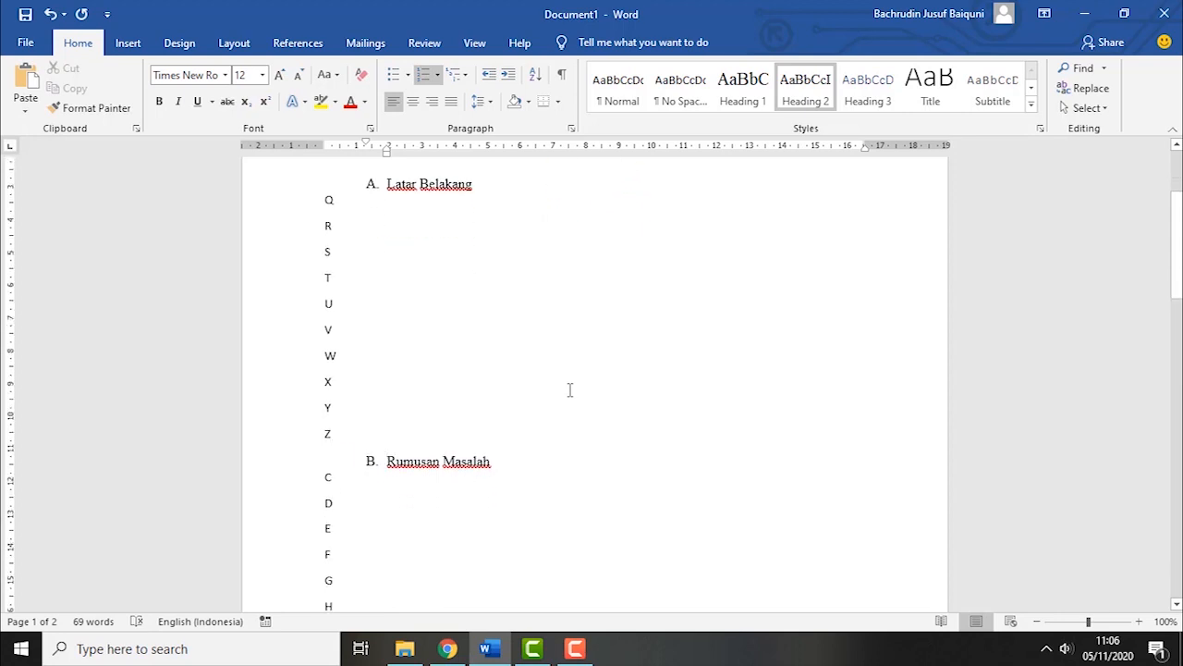
scroll(571, 391, "down", 1)
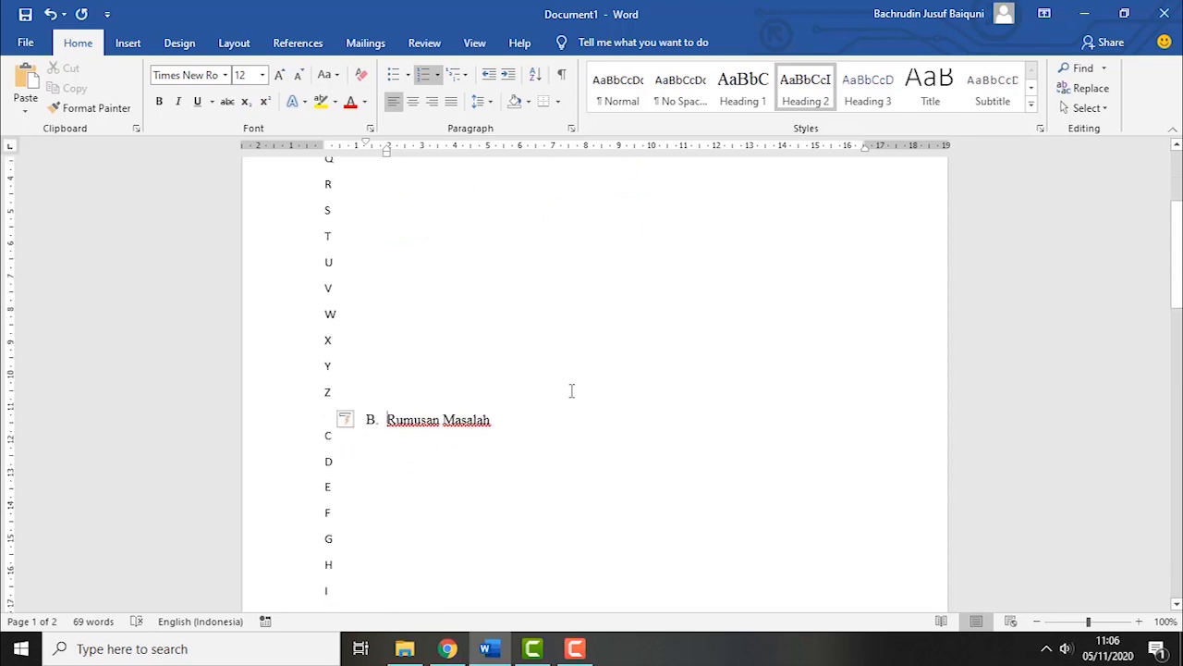
scroll(571, 391, "down", 10)
scroll(570, 391, "down", 5)
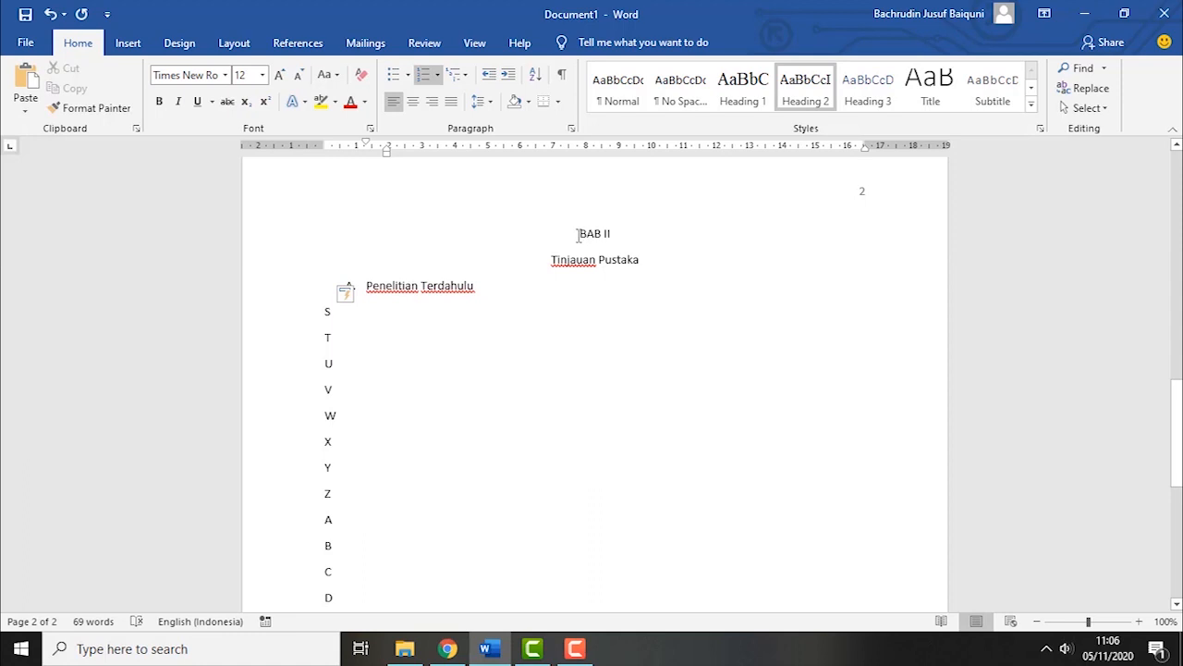
left_click_drag(578, 233, 645, 263)
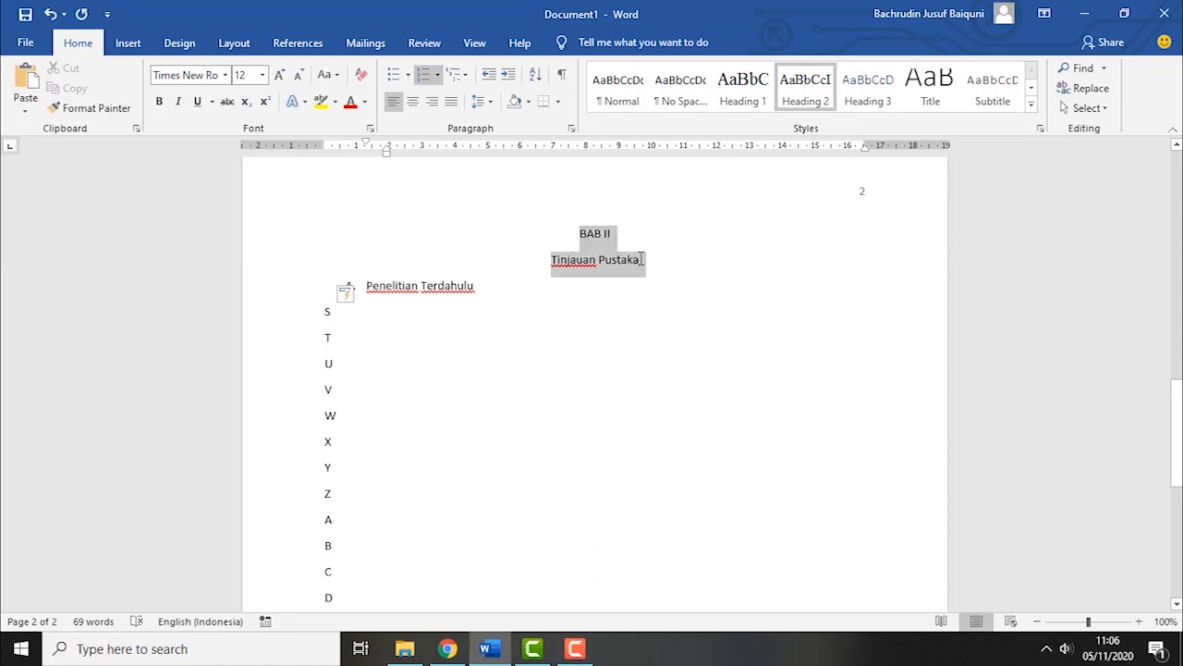
left_click(740, 88)
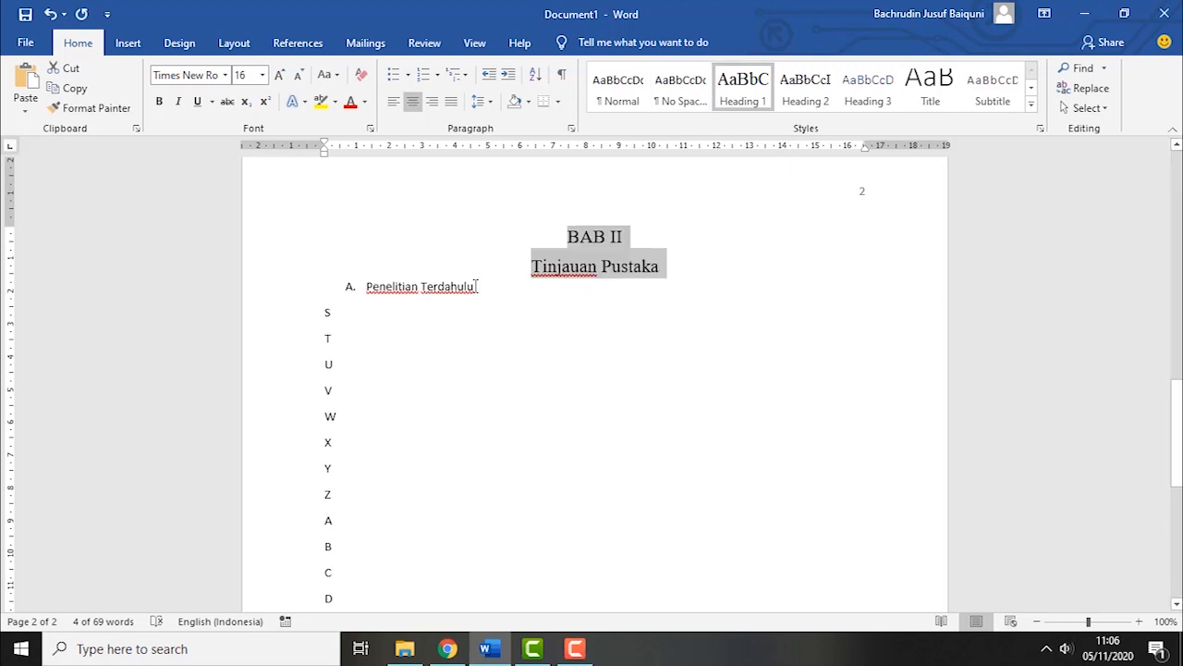
Apply Heading 2 to the "Penelitian Terdahulu" subheading below "Tinjauan Pustaka"
scroll(501, 320, "down", 3)
scroll(508, 324, "up", 1)
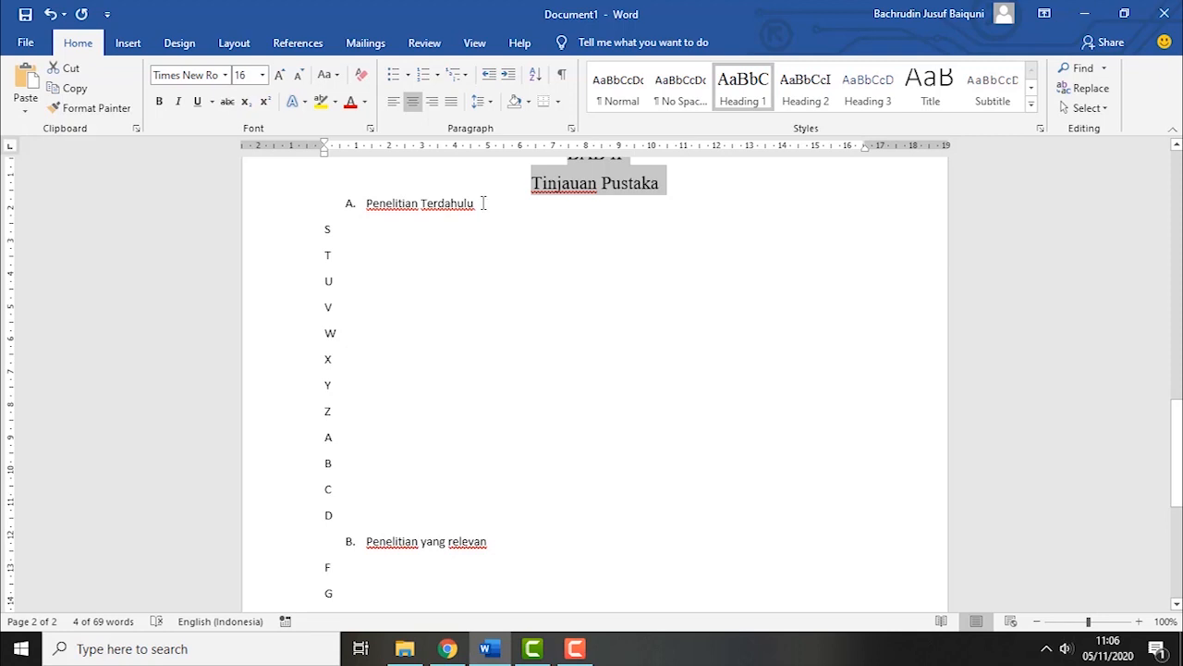
left_click_drag(482, 202, 366, 203)
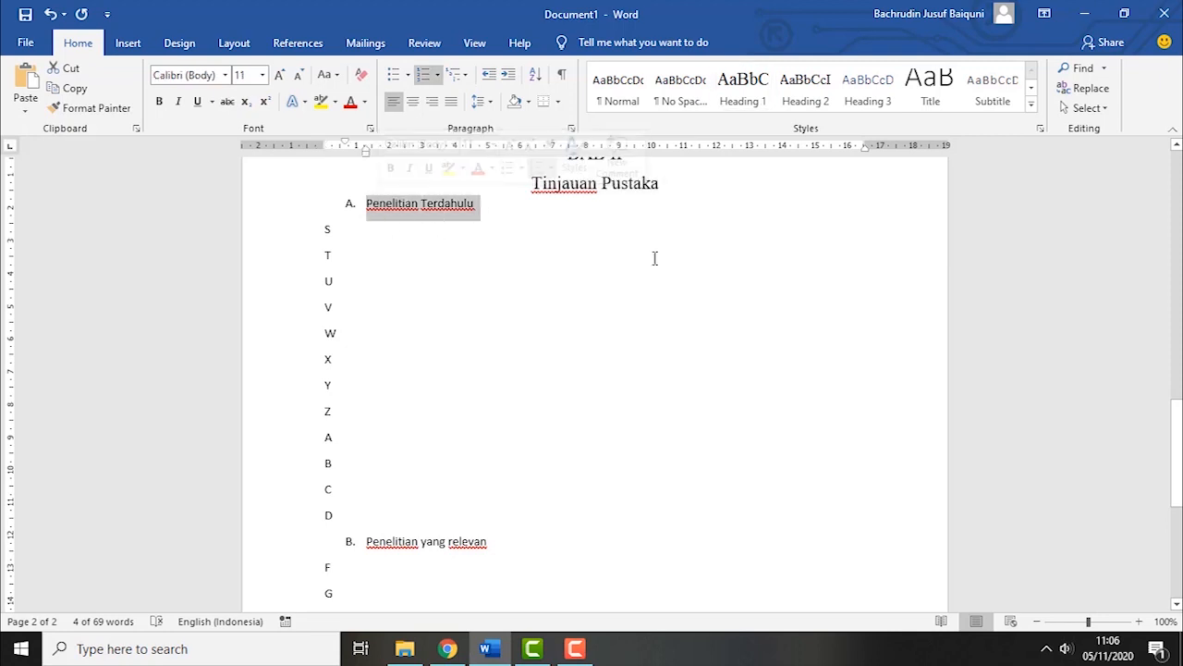
left_click(795, 88)
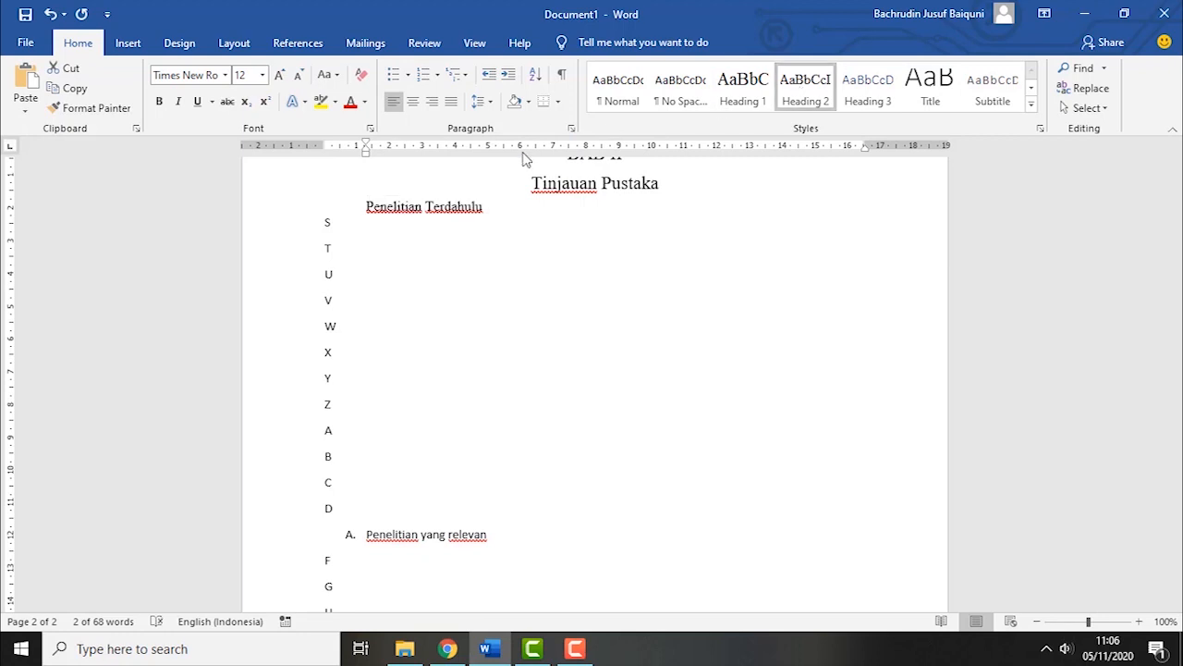
Review the formatted chapter titles and subheadings from BAB 1 through BAB II
scroll(461, 261, "up", 20)
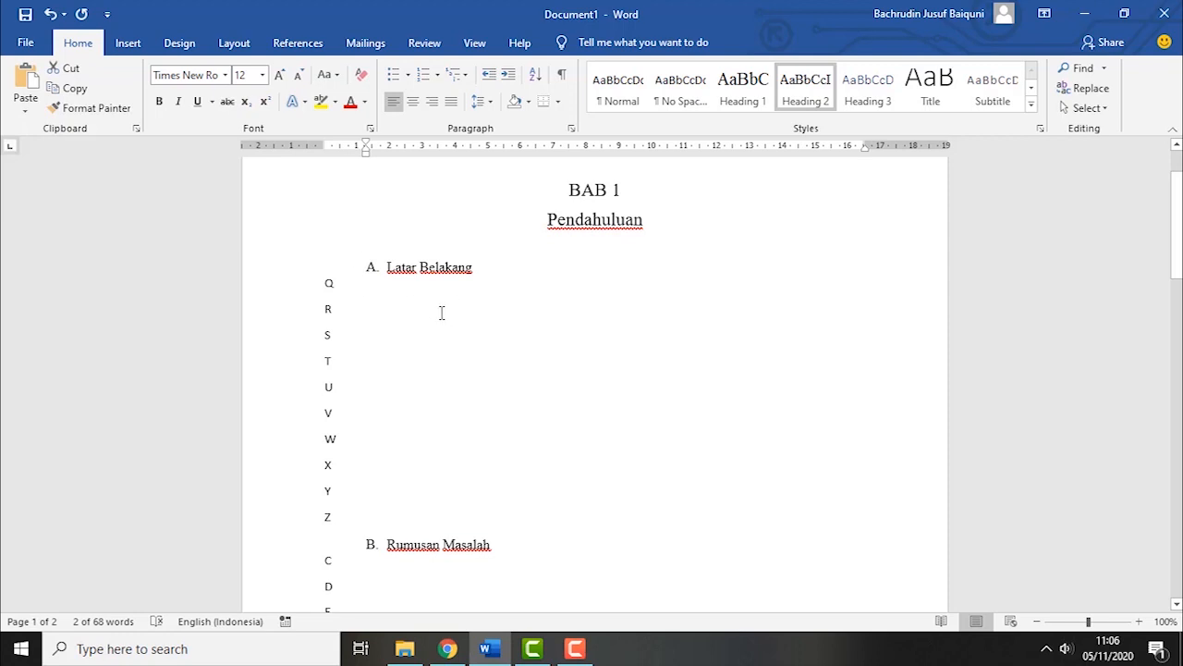
left_click(575, 649)
left_click(1099, 574)
scroll(488, 481, "down", 3)
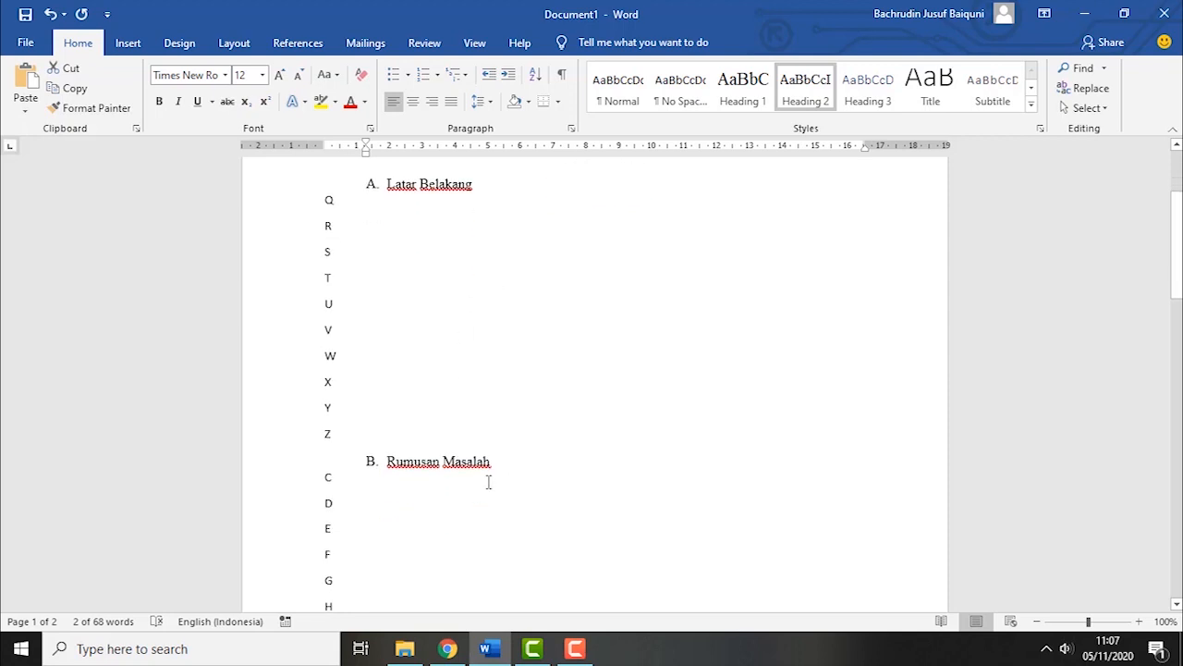
scroll(500, 418, "down", 14)
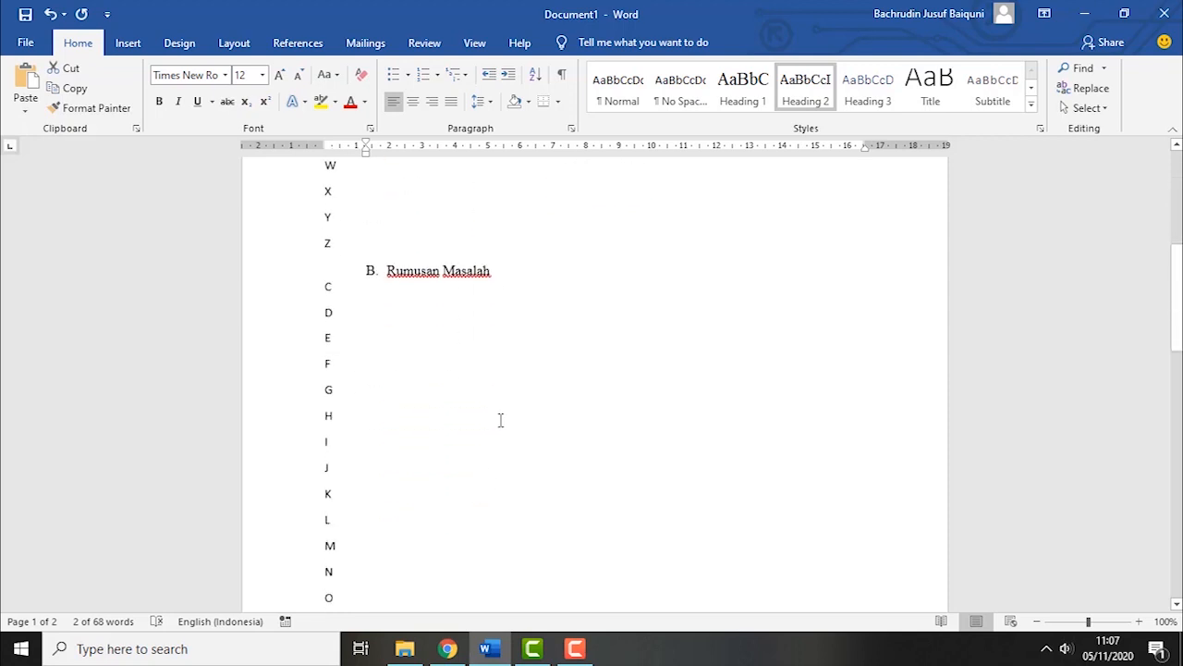
scroll(585, 416, "down", 5)
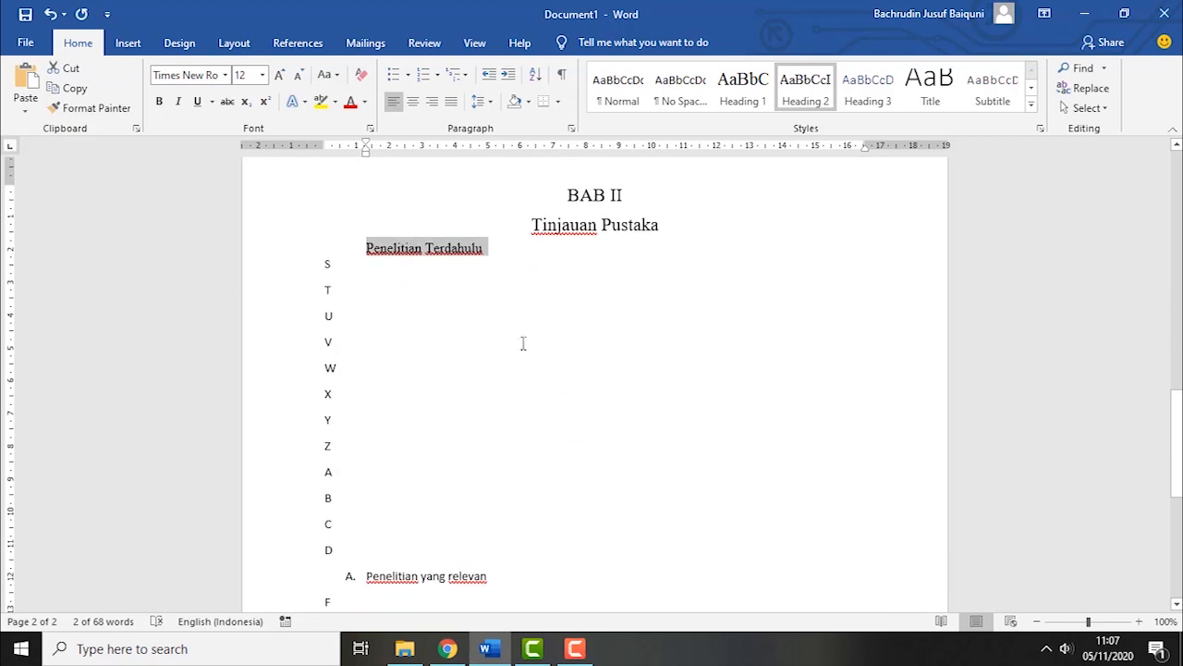
Number the "Penelitian Terdahulu" subheading as "A." and make "Penelitian yang relevan" a Heading 2 numbered "B."
left_click(368, 250)
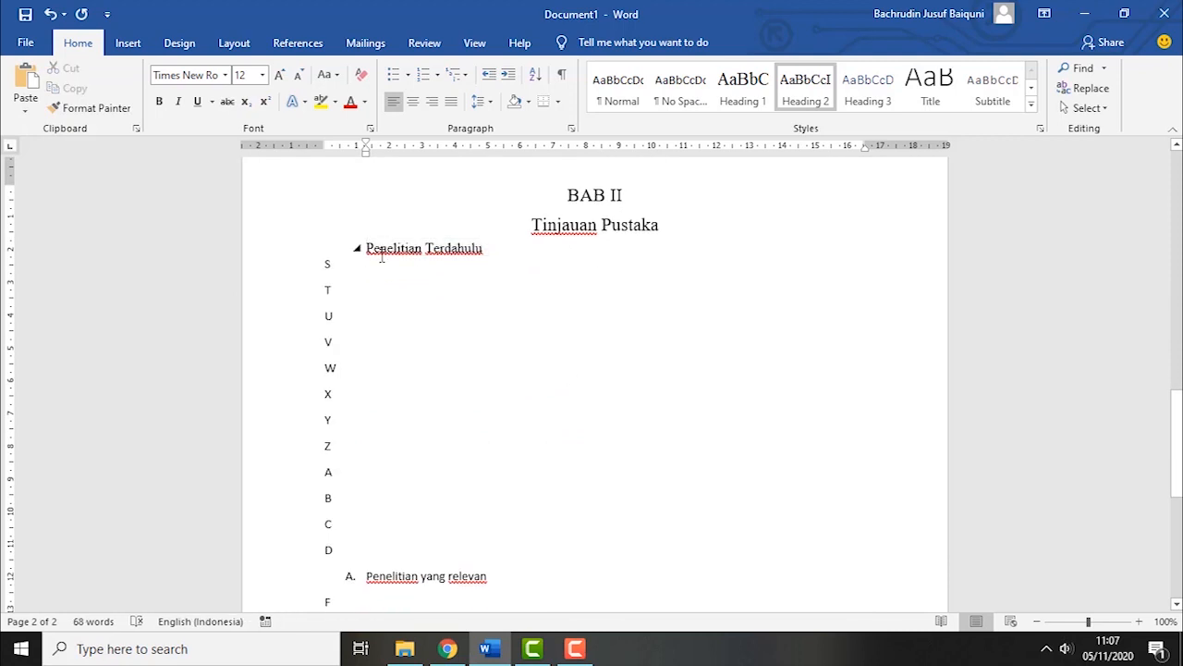
type("A.")
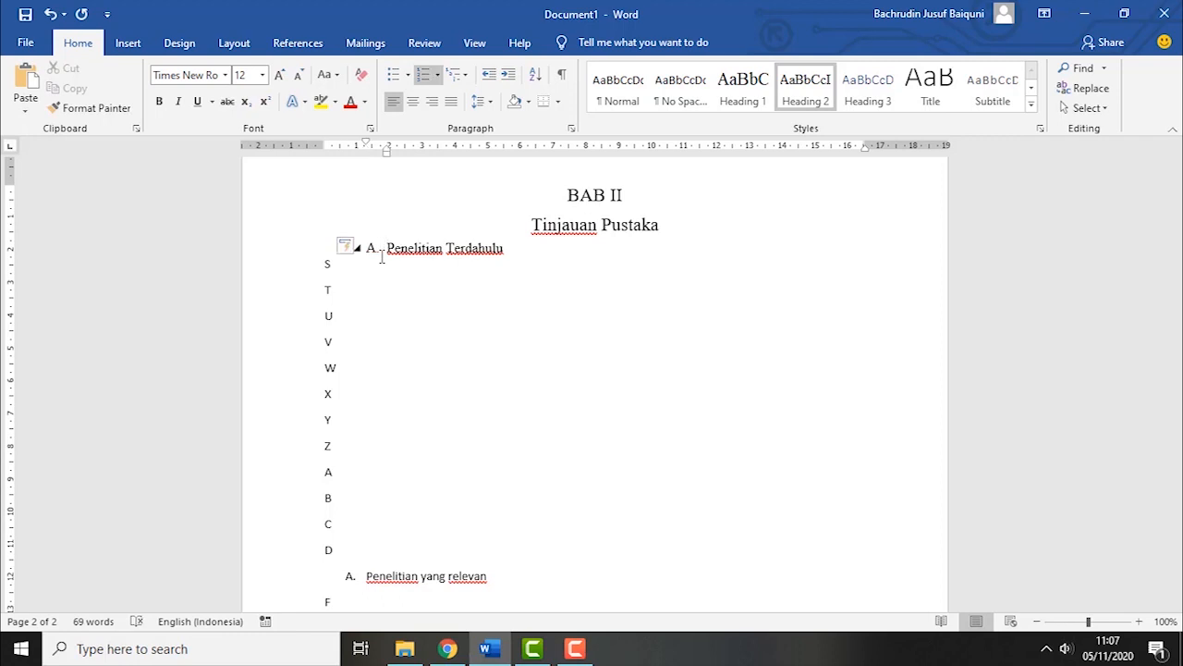
scroll(422, 311, "down", 2)
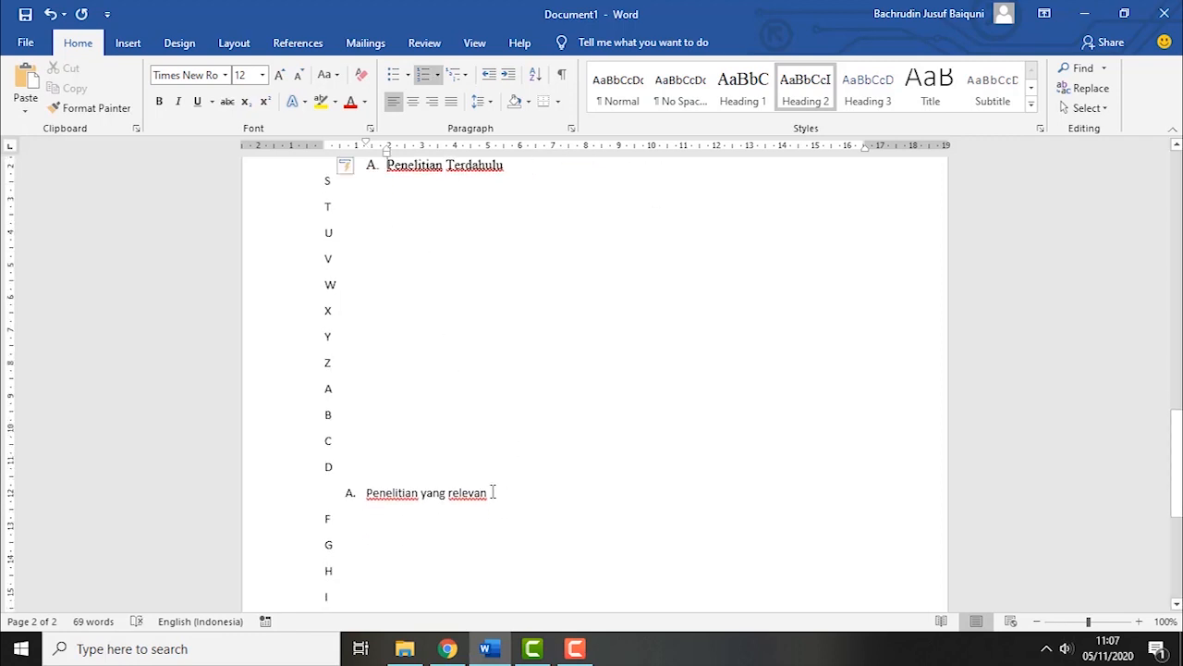
left_click_drag(490, 493, 383, 488)
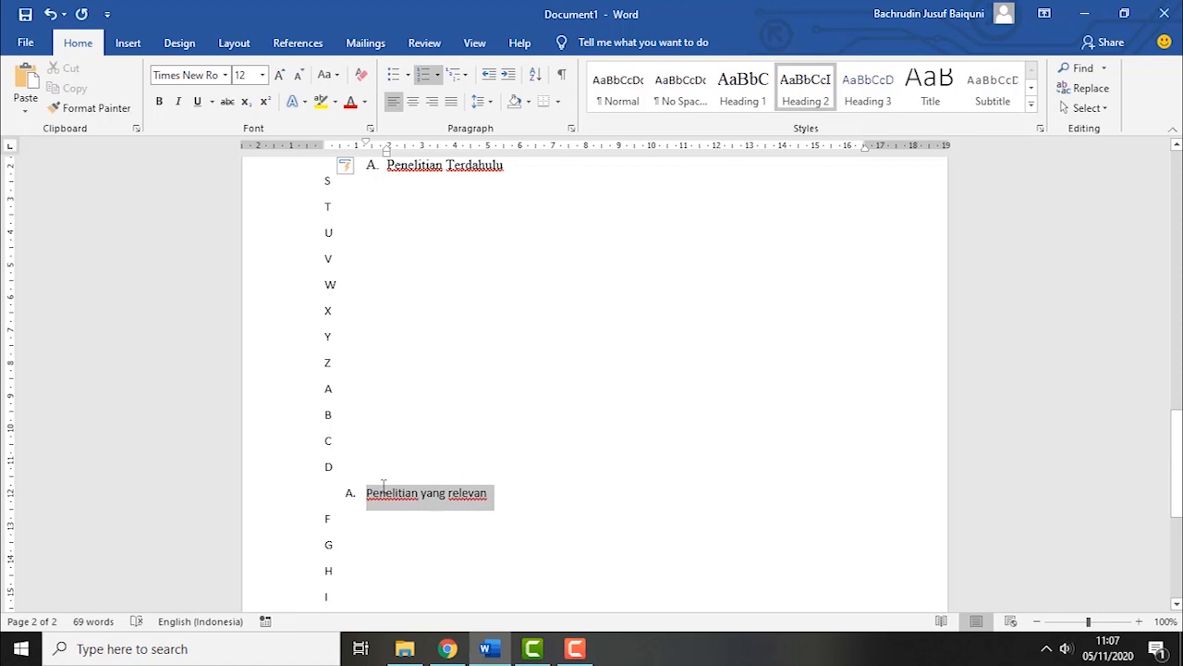
left_click(796, 88)
left_click(796, 88)
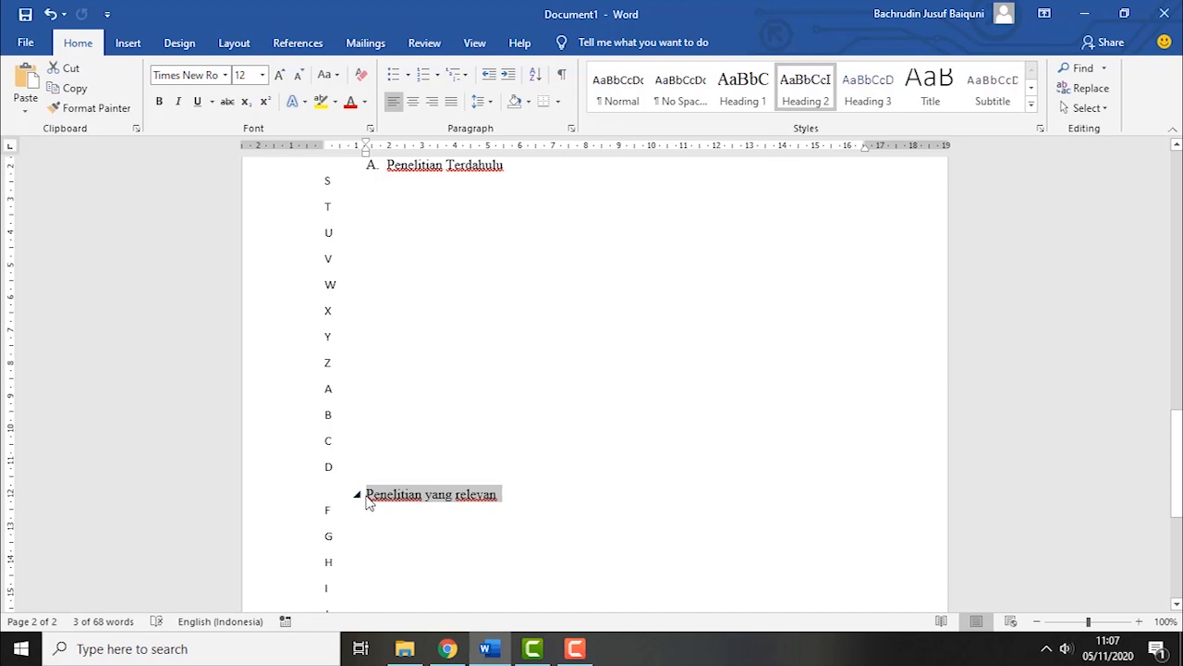
left_click(368, 496)
type("B.")
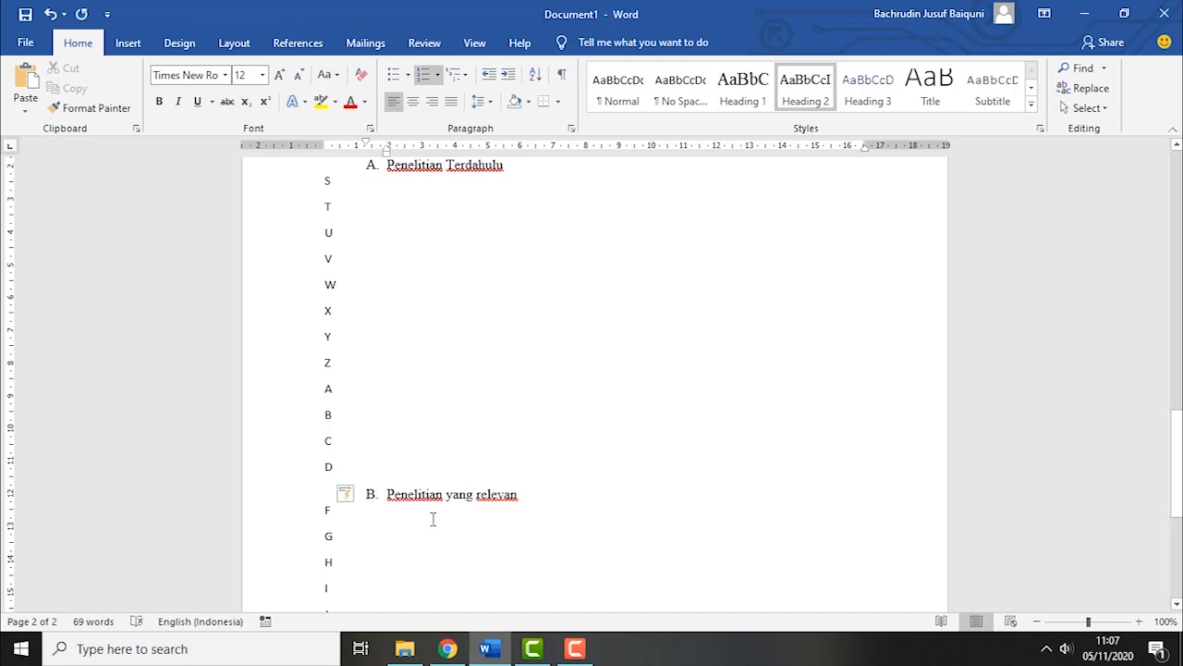
Start a new page after the final "R" line and add the centred title "Daftar Isi" on it
scroll(493, 472, "down", 3)
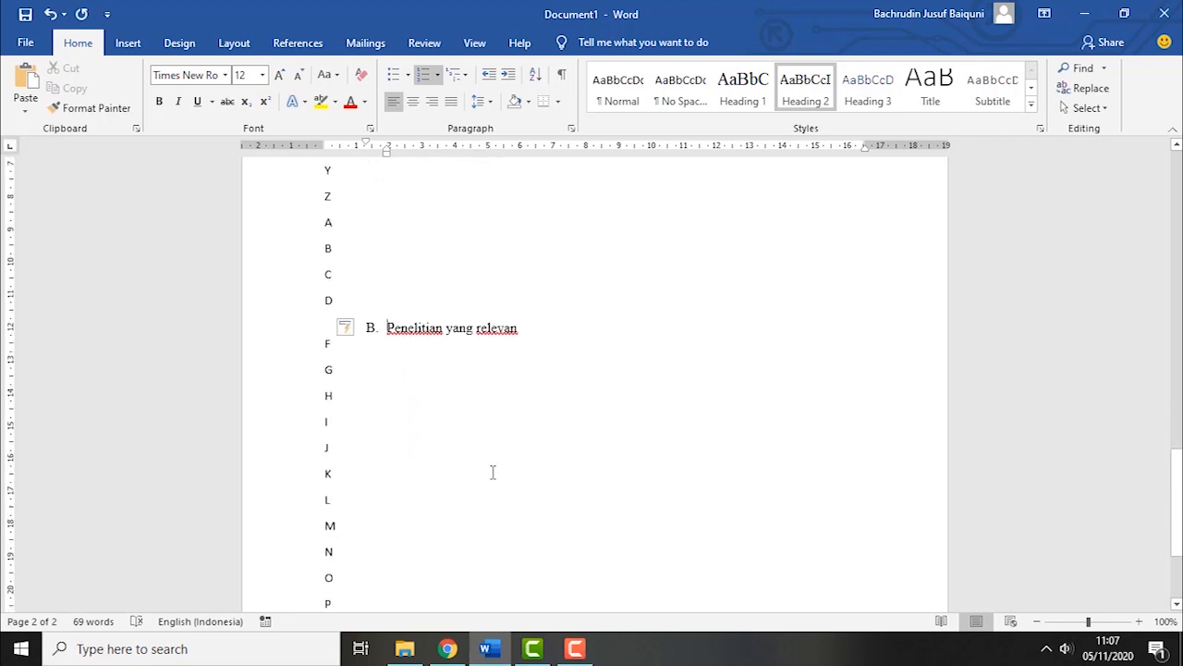
scroll(492, 472, "up", 4)
scroll(493, 472, "up", 5)
scroll(492, 472, "down", 5)
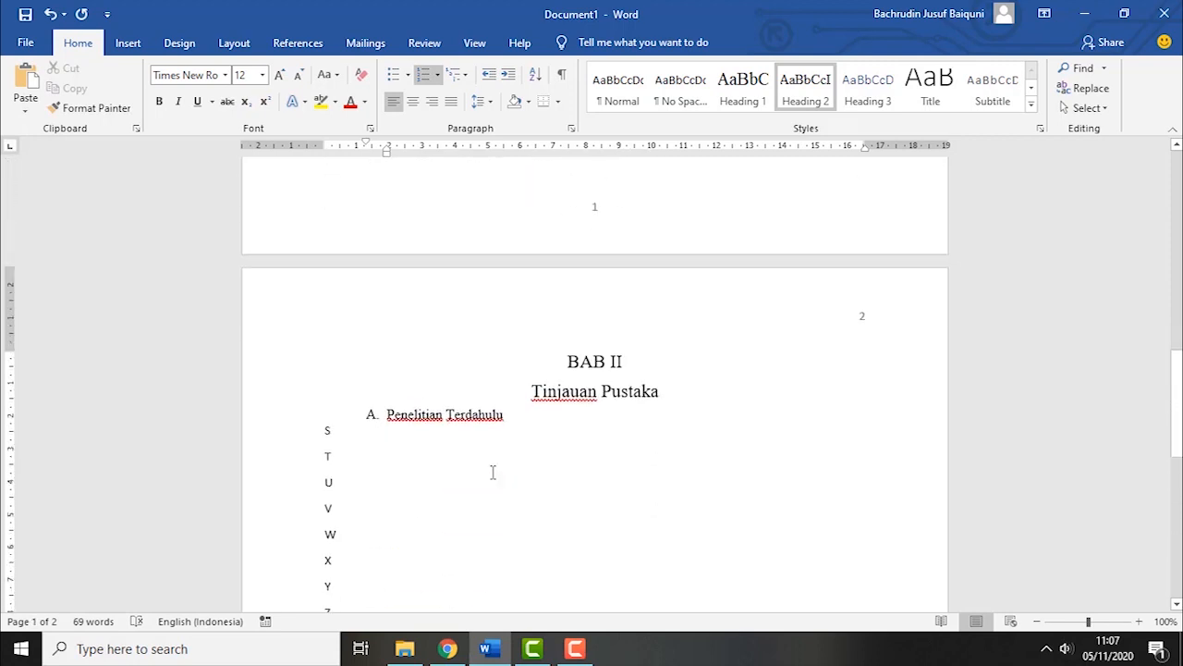
scroll(492, 473, "down", 6)
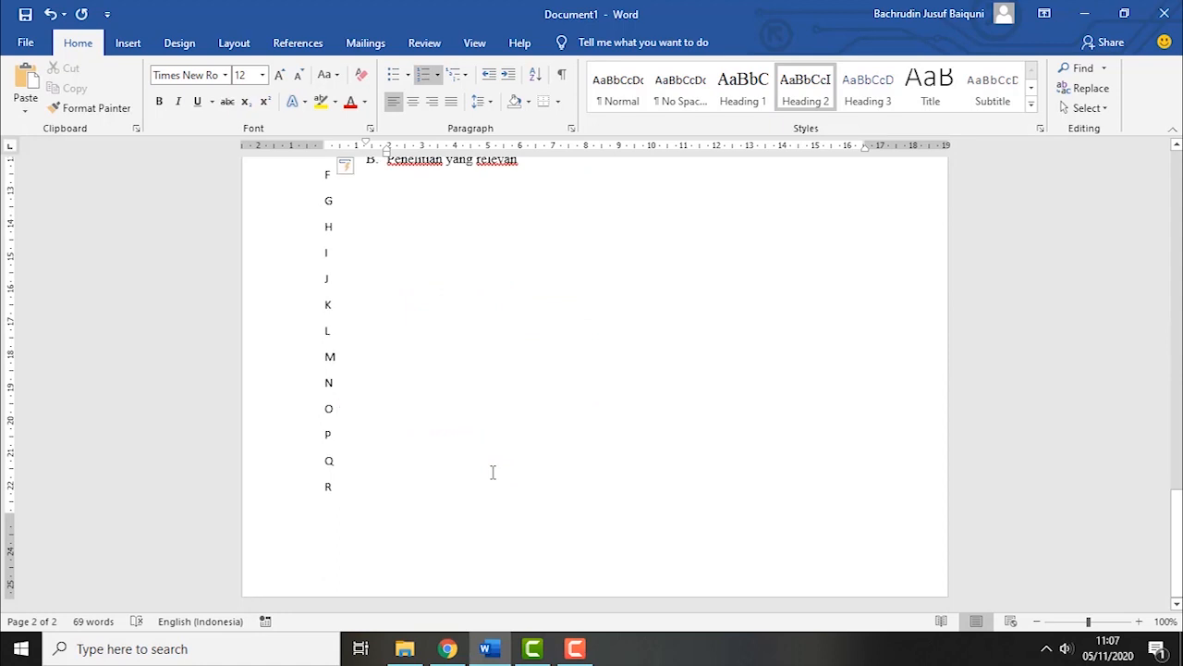
left_click(369, 488)
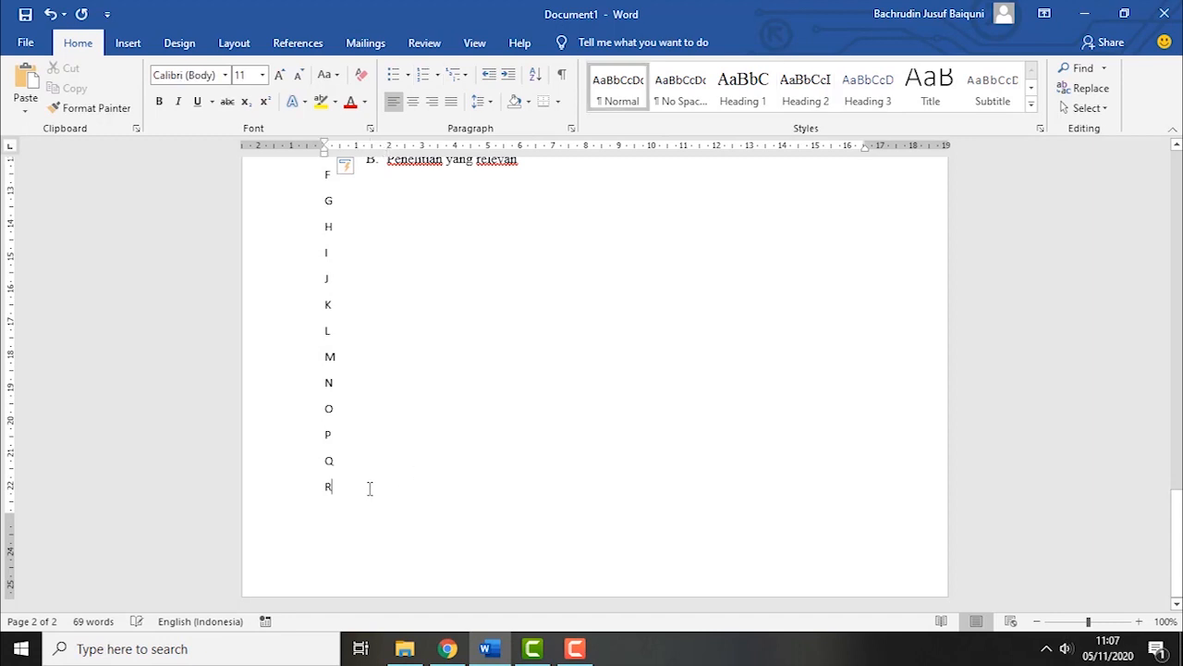
key("ctrl+Return")
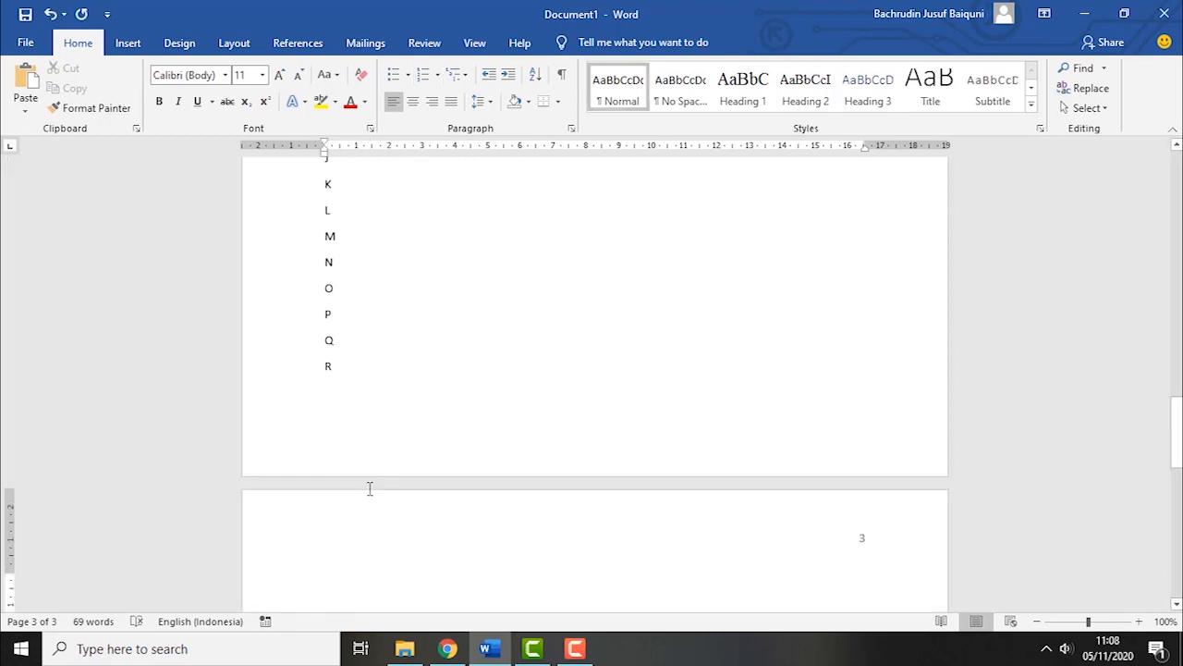
key("ctrl+e")
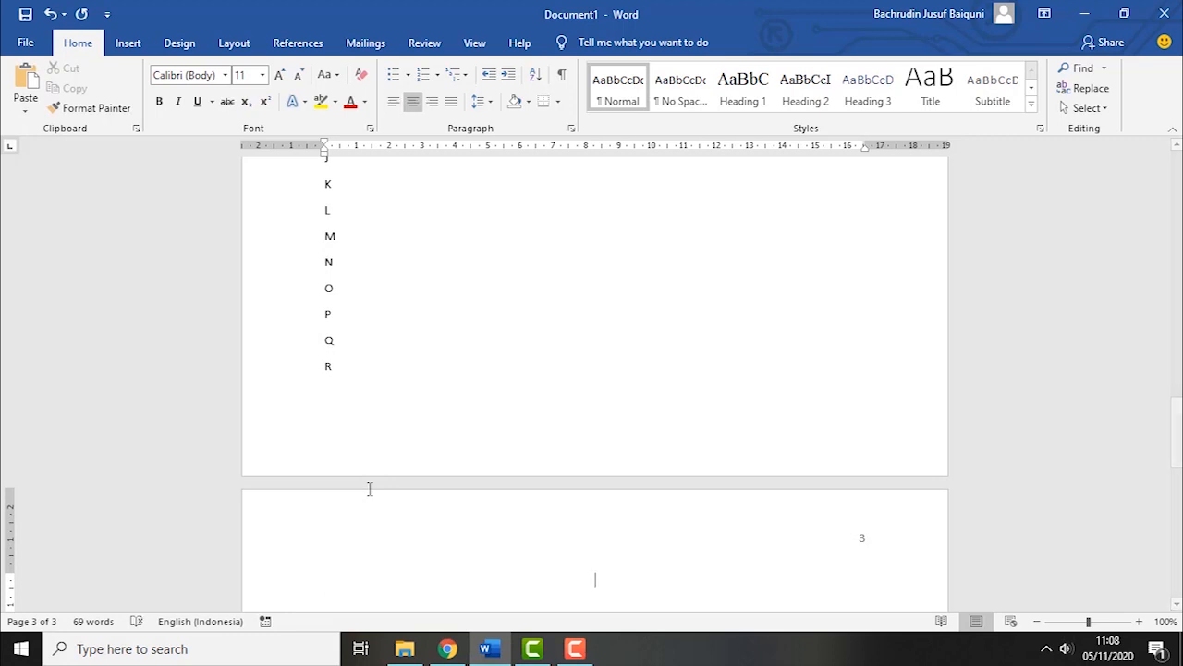
type("Daftar")
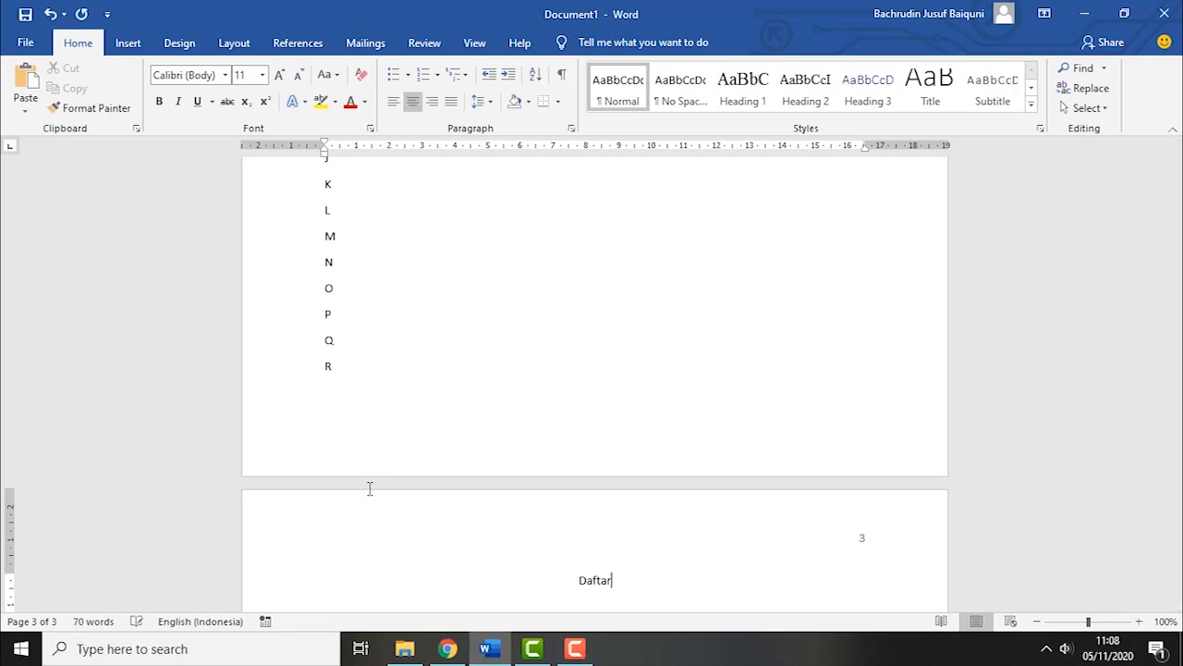
type(" Isi")
Format the "Daftar Isi" title in Times New Roman at size 12
scroll(645, 412, "down", 3)
left_click_drag(641, 451, 577, 439)
left_click(225, 74)
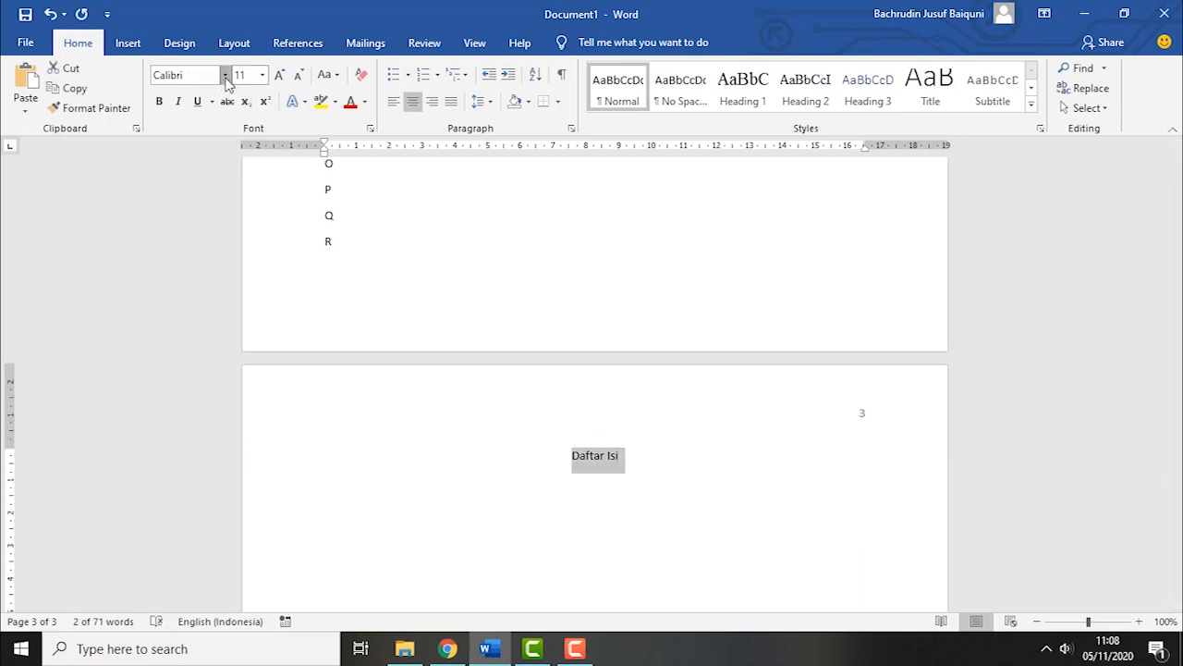
left_click(222, 178)
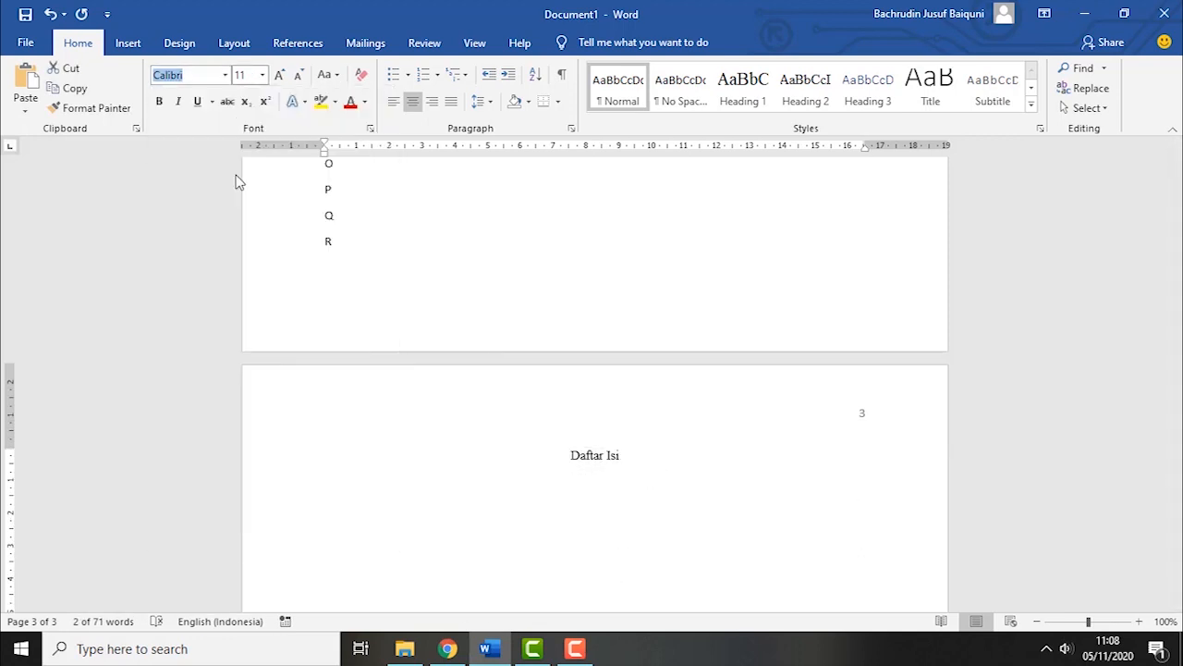
left_click(279, 79)
left_click(641, 453)
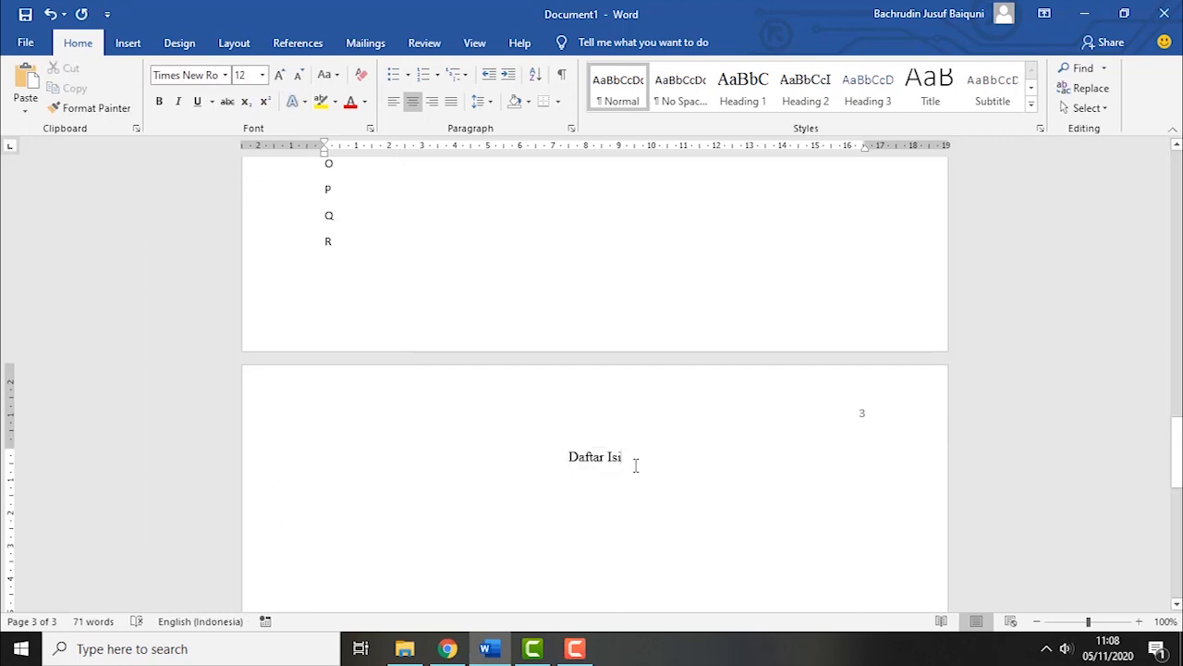
Insert the built-in Automatic Table 1 table of contents on a new left-aligned line below "Daftar Isi"
key("Return")
key("ctrl+l")
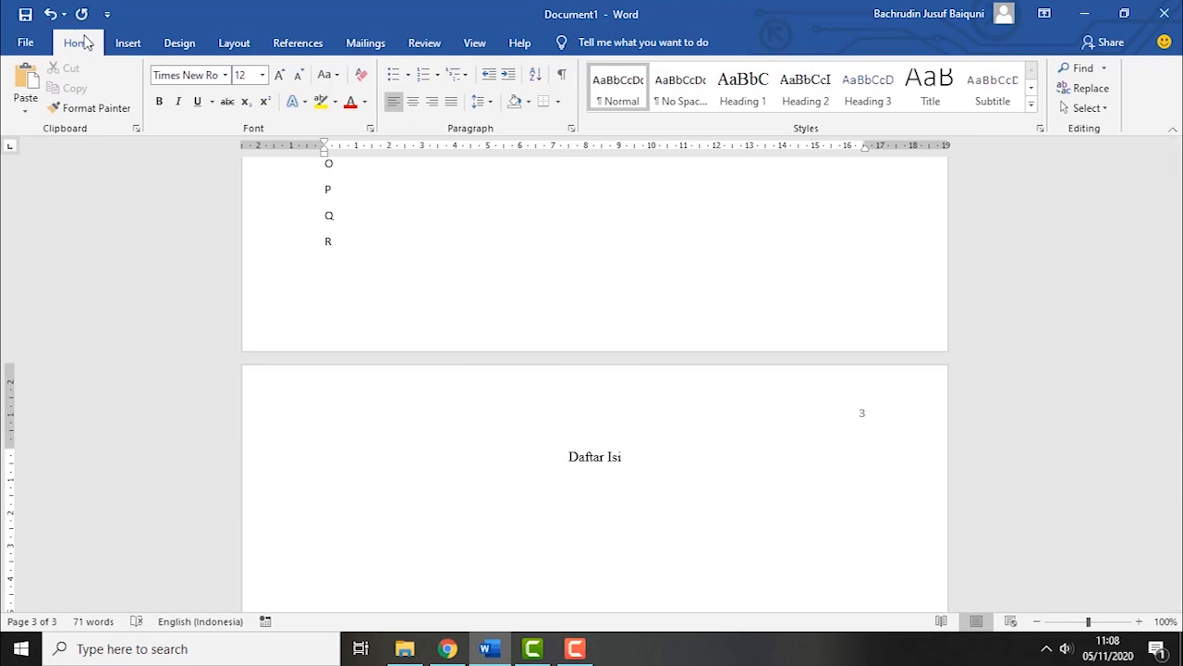
left_click(304, 52)
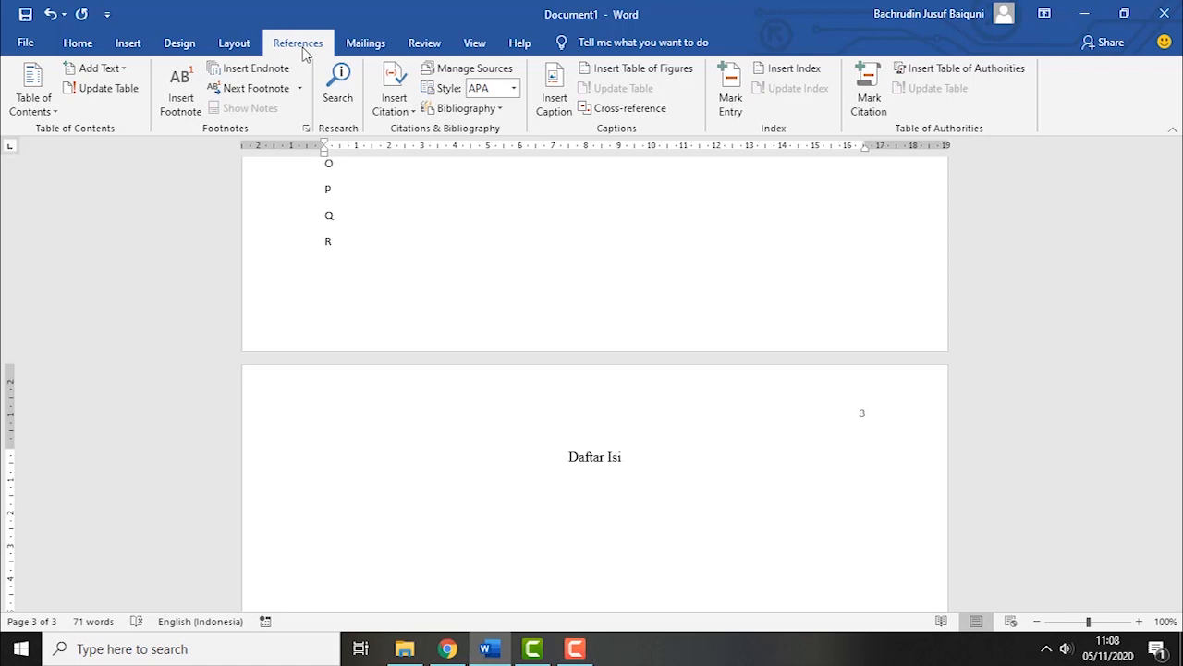
left_click(55, 115)
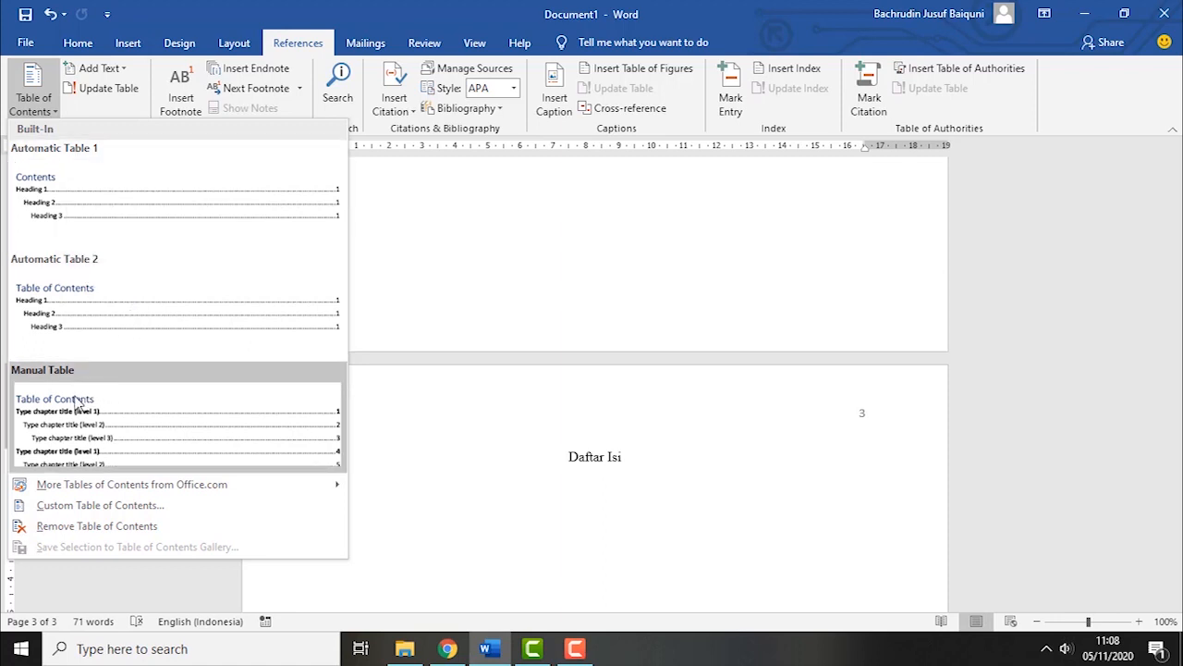
left_click(159, 211)
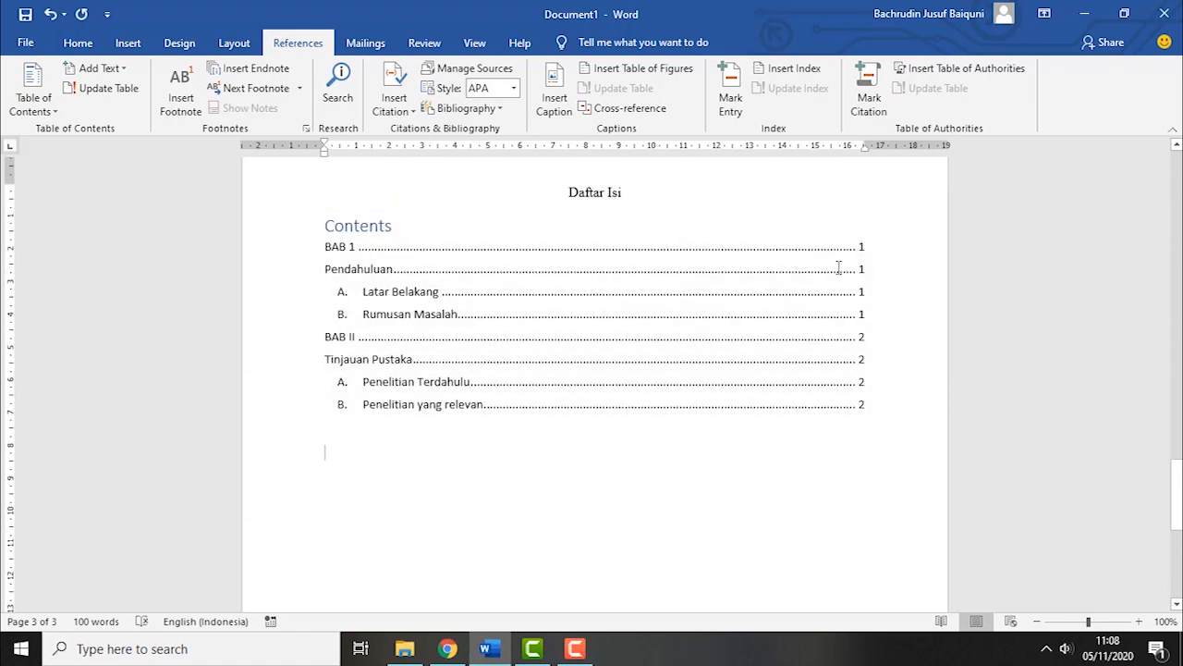
left_click(415, 248)
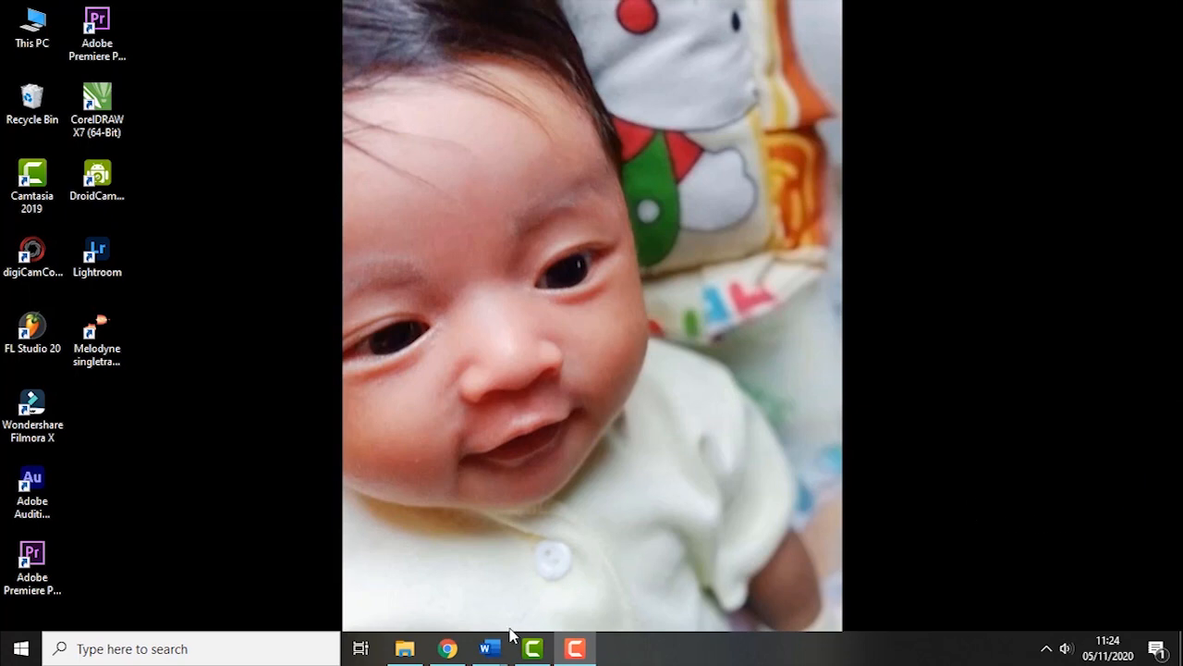
Bring up the Word document "ICT otomatis.docx" with the book bibliography example
mouse_move(491, 650)
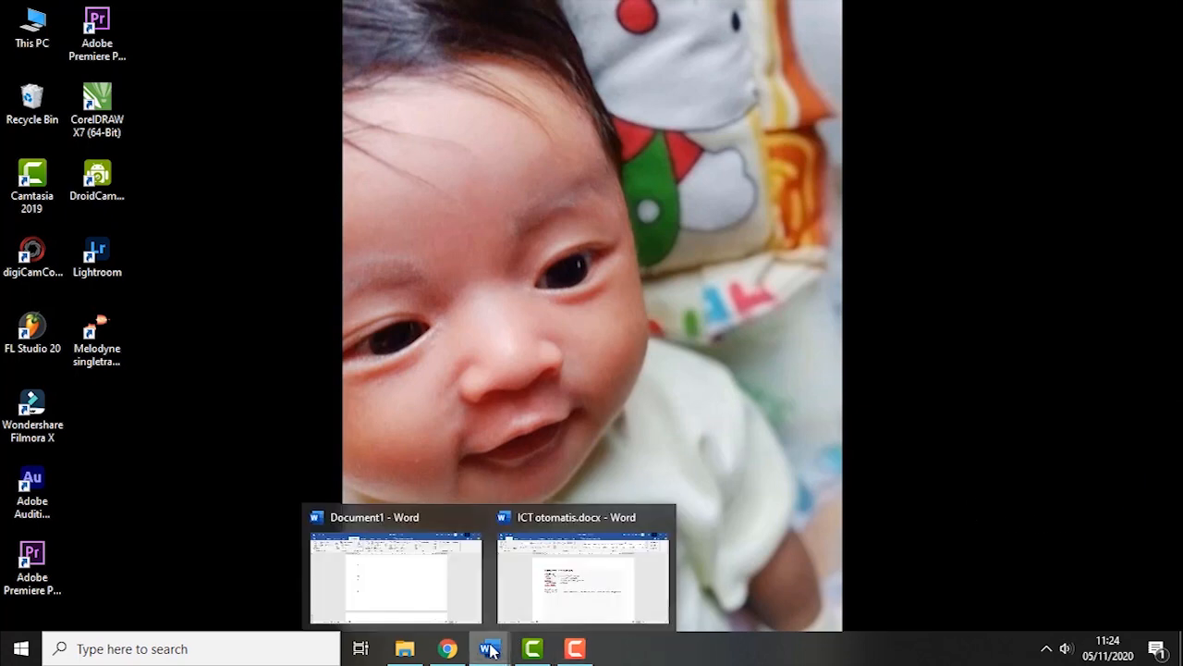
left_click(425, 588)
mouse_move(492, 650)
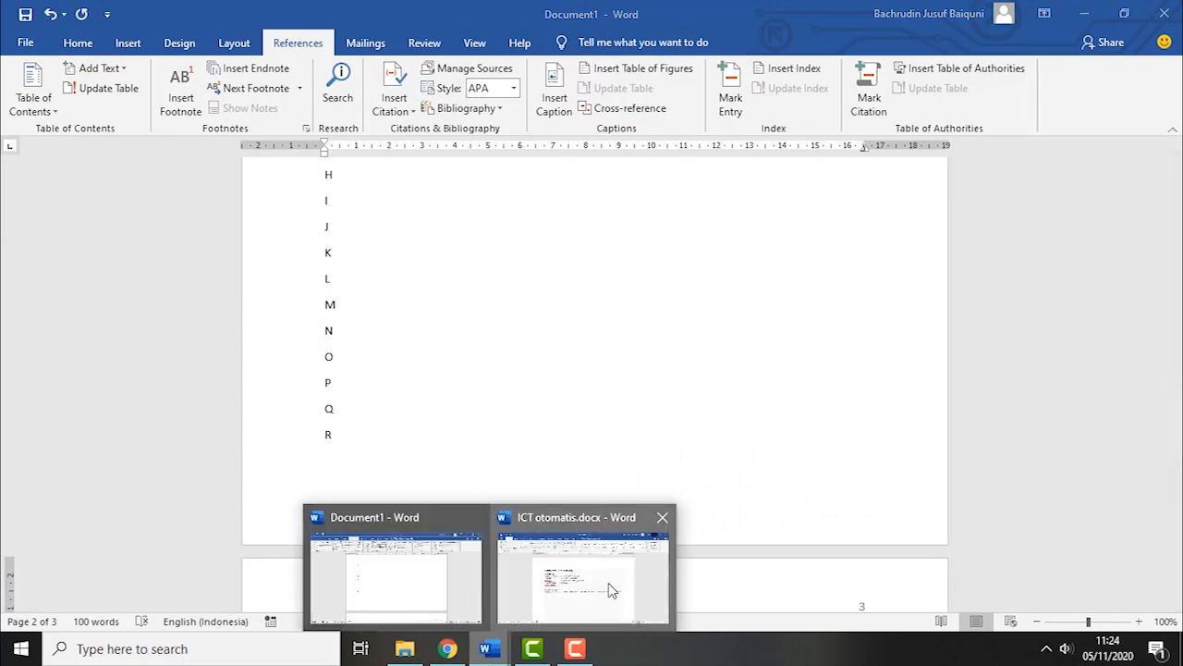
left_click(610, 586)
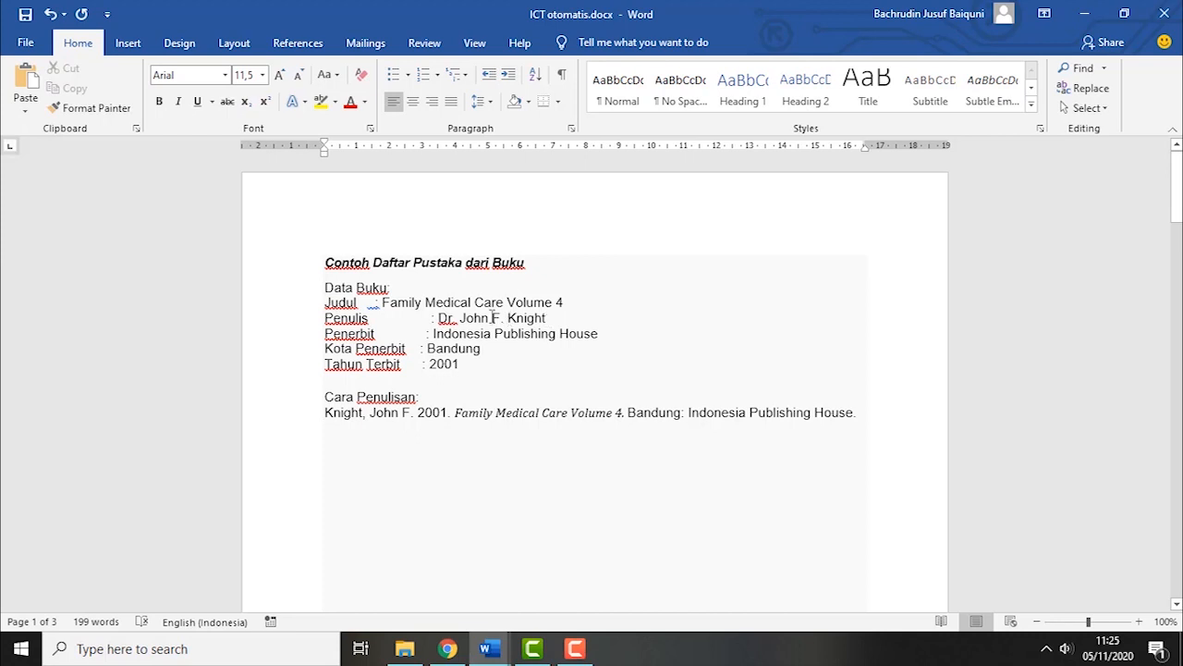
Delete the sample reference entry below "Cara Penulisan:" and add a blank line there
left_click_drag(323, 399, 860, 422)
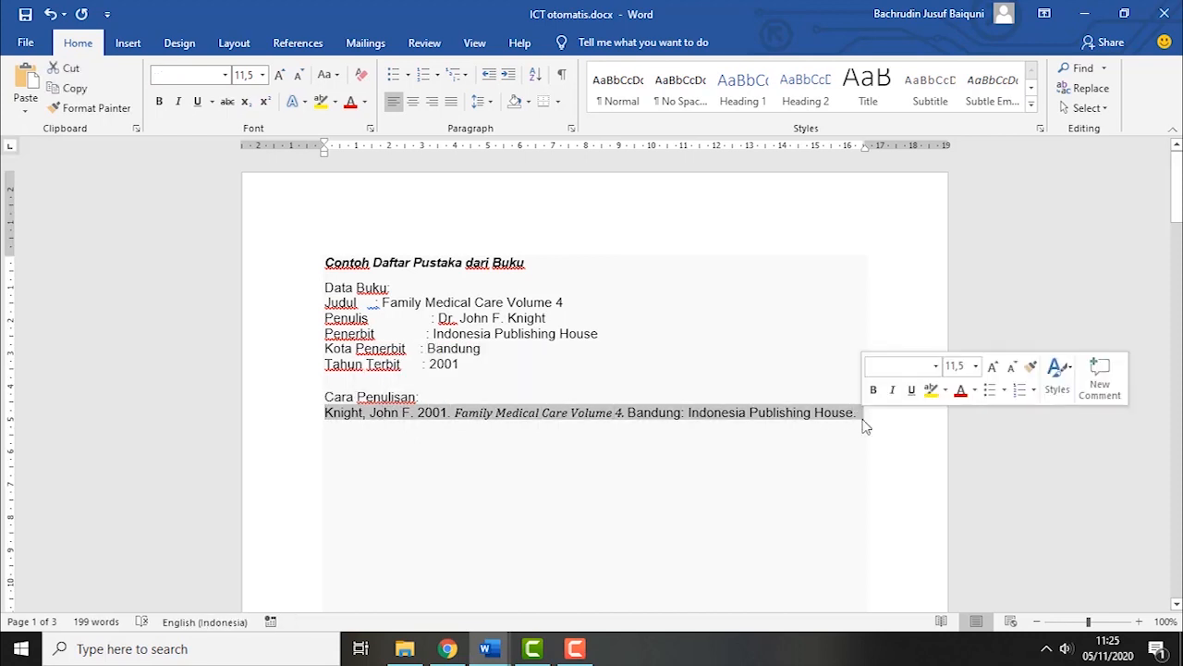
key("Delete")
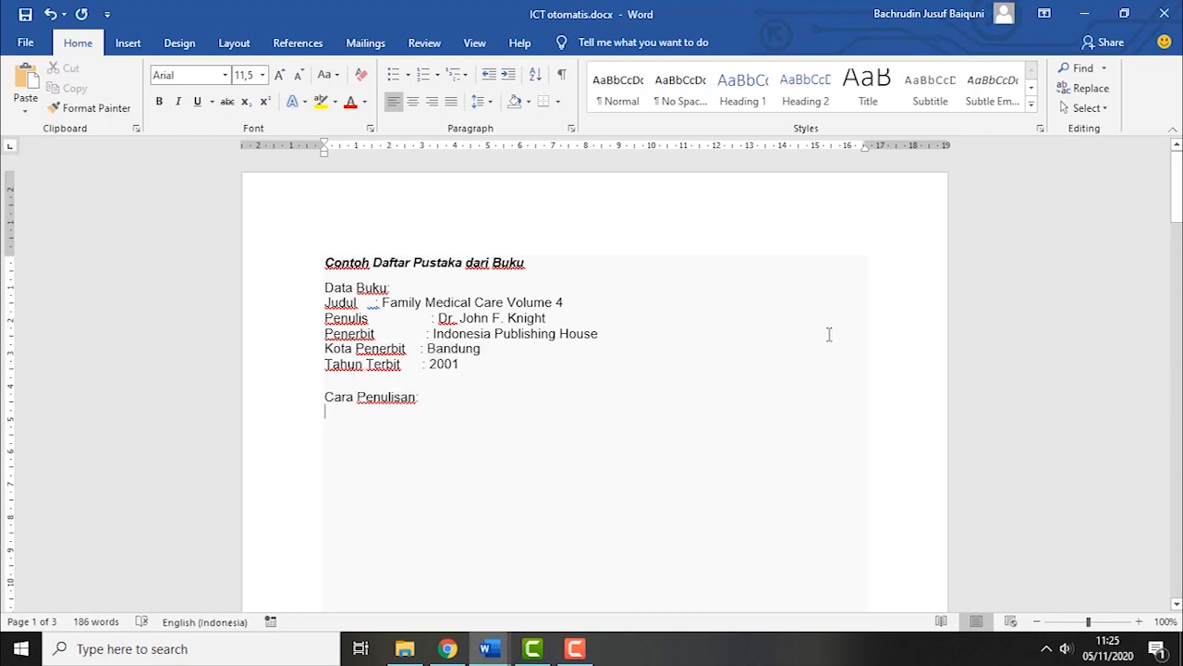
key("Return")
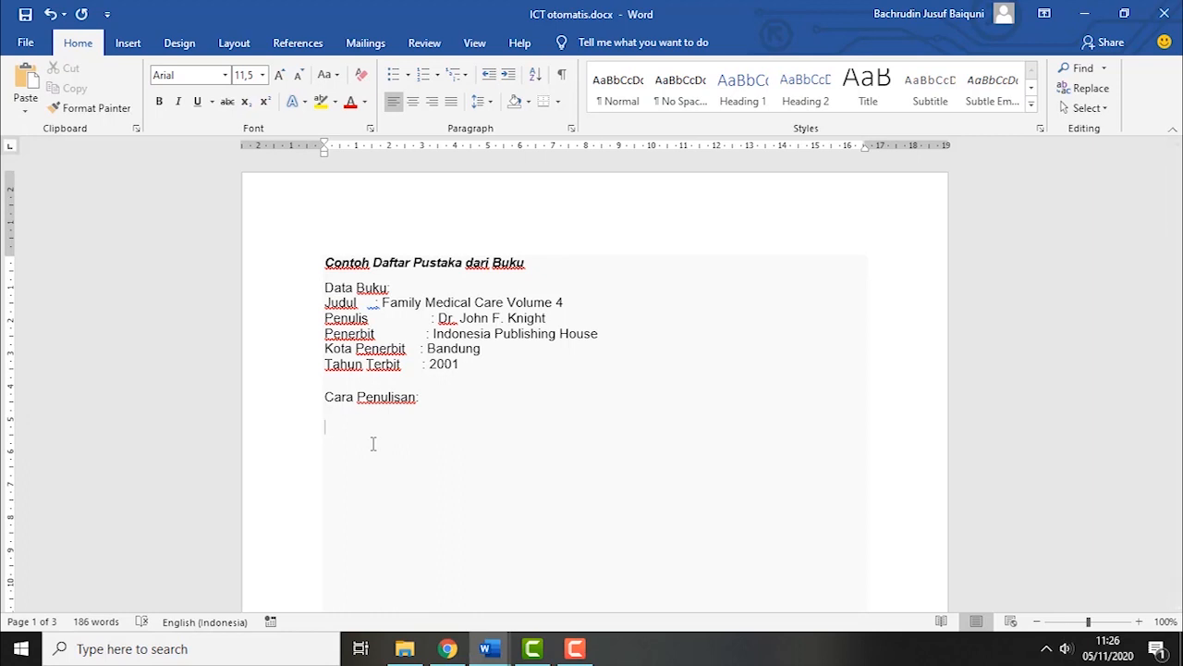
Write the reference with the author's surname first, then the initialled given name, the year 2001 and the title "Family Medical Care Volume 4"
type("Knight,")
type("John")
key("BackSpace")
key("BackSpace")
key("BackSpace")
key("BackSpace")
type("John F.2001.Family Med")
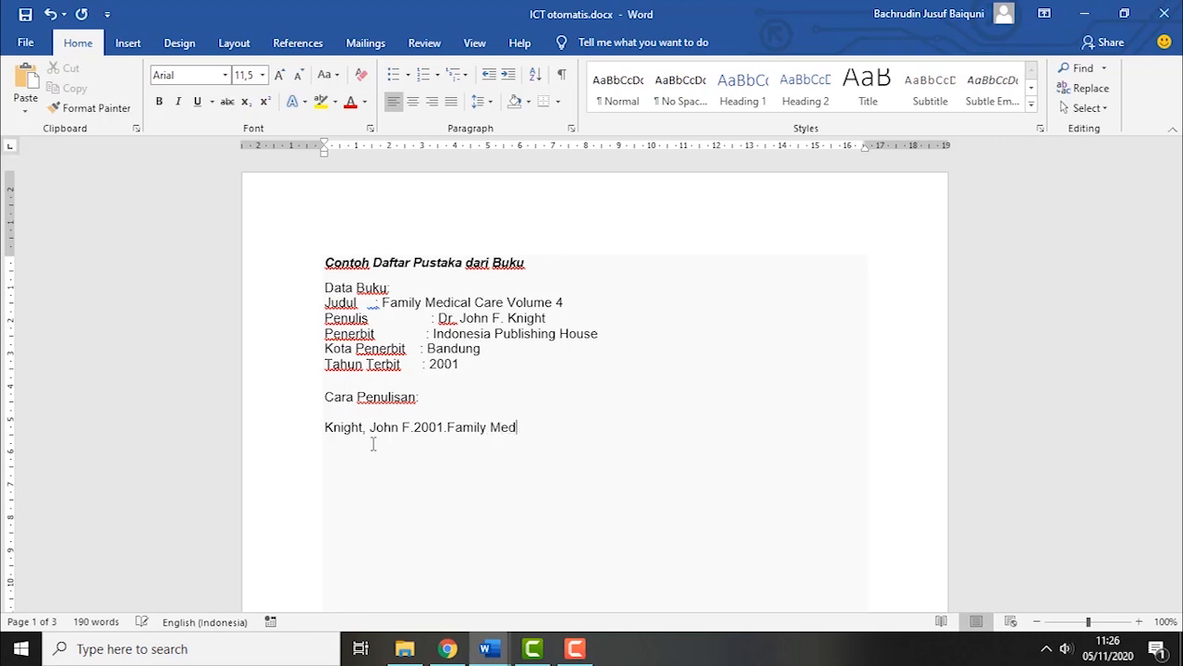
type("ical Care Volum")
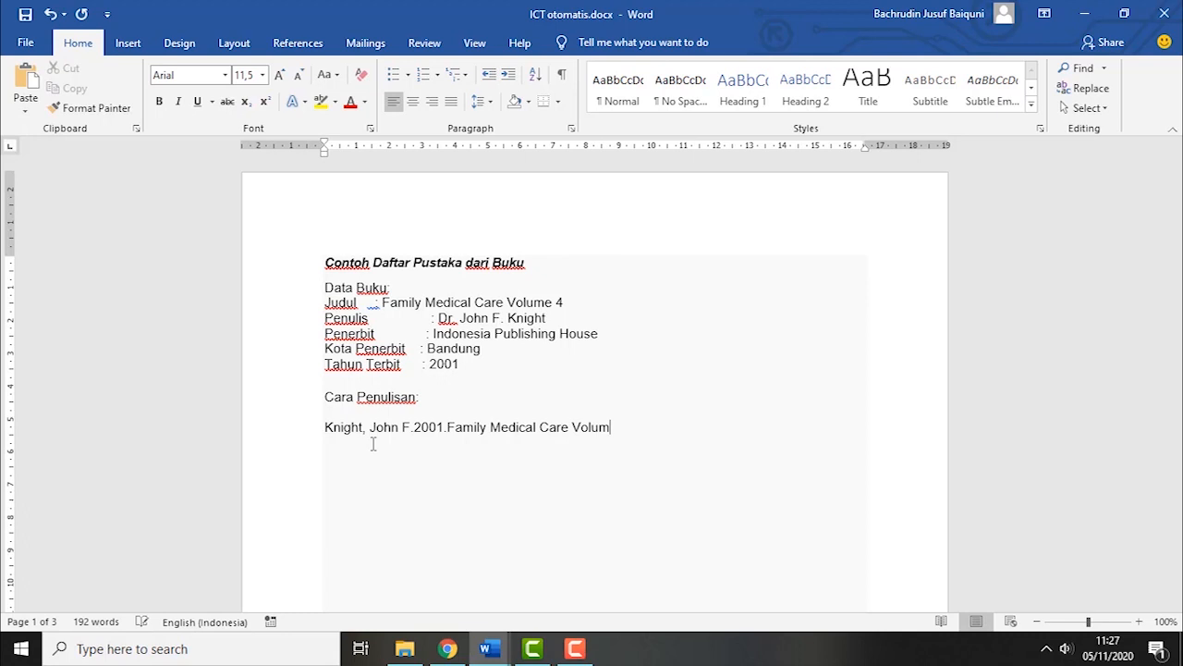
type("e 4")
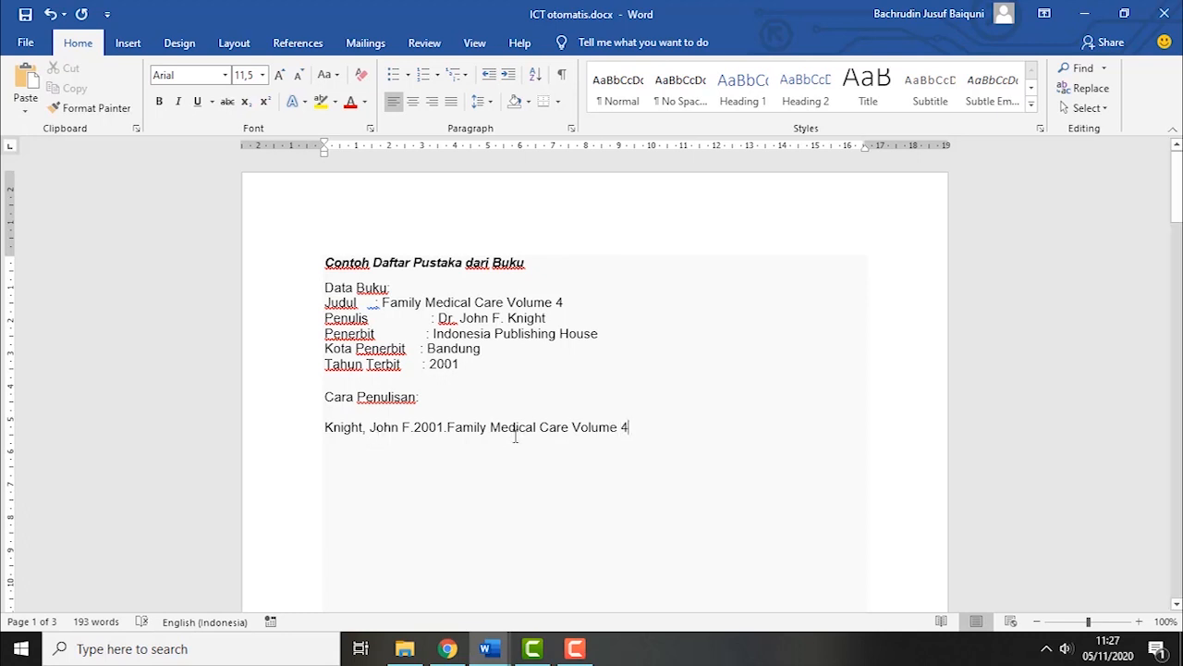
Italicize the book title in the reference entry and end it with a period
left_click_drag(629, 427, 447, 427)
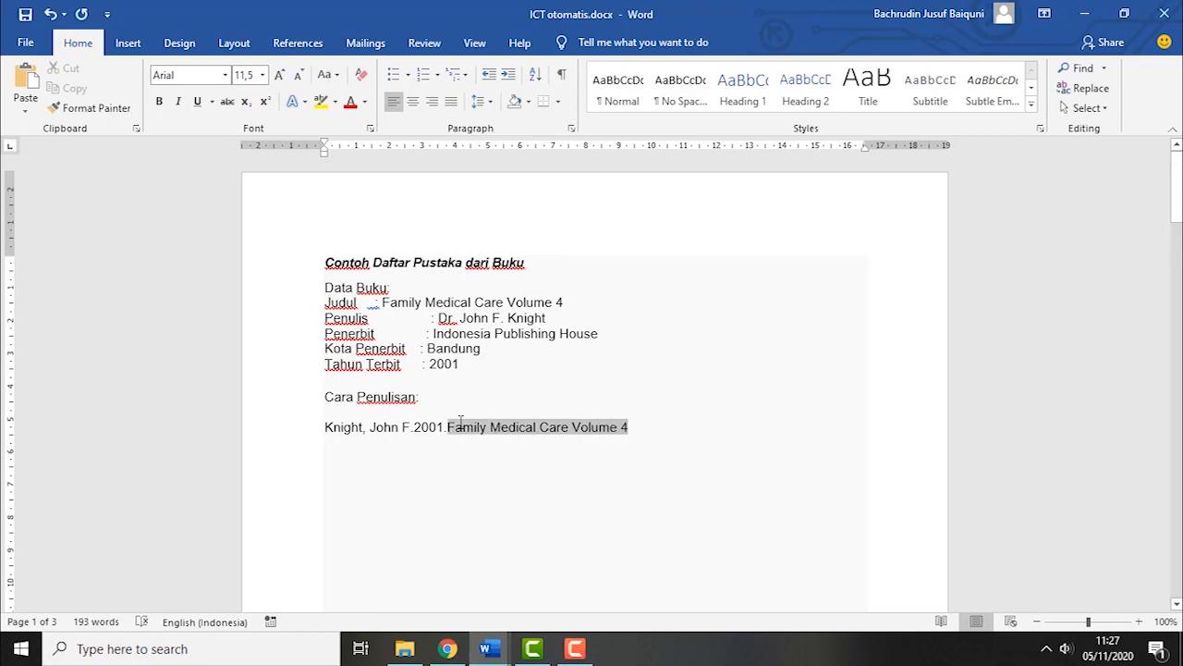
left_click(182, 104)
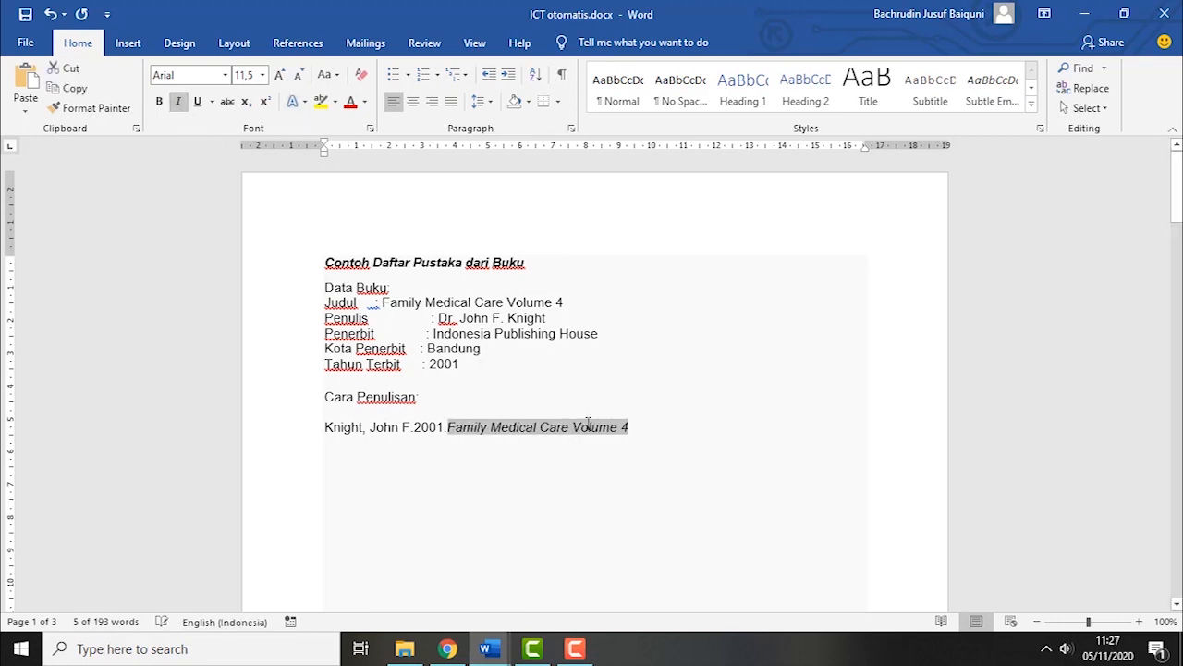
left_click(636, 429)
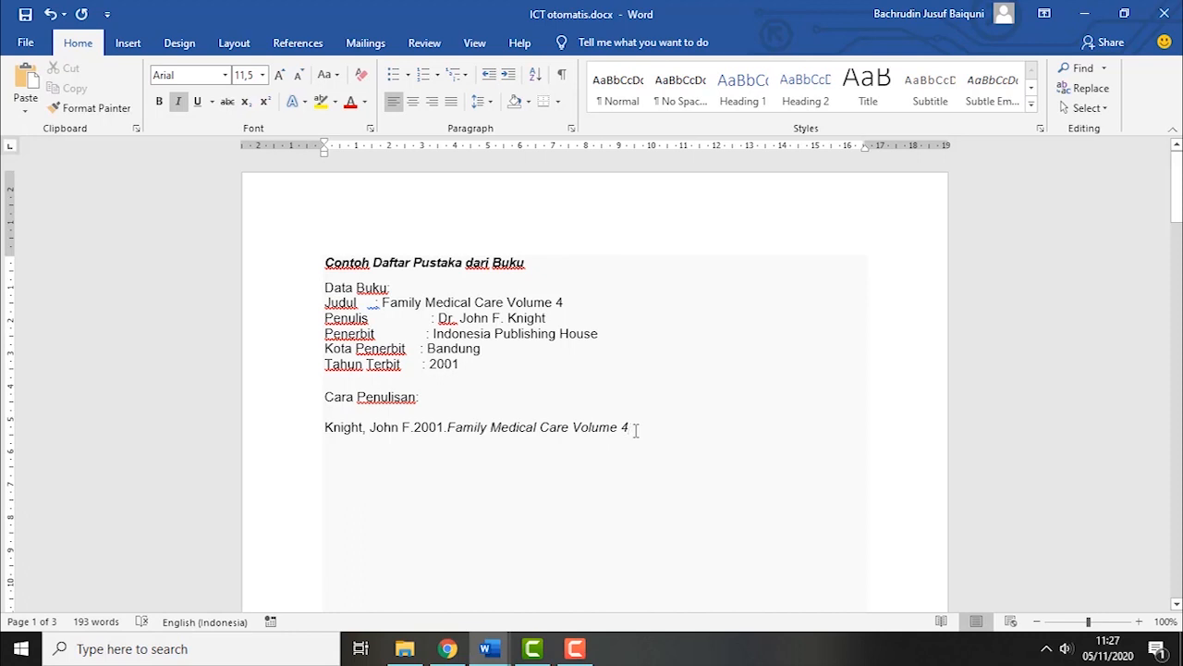
type(".")
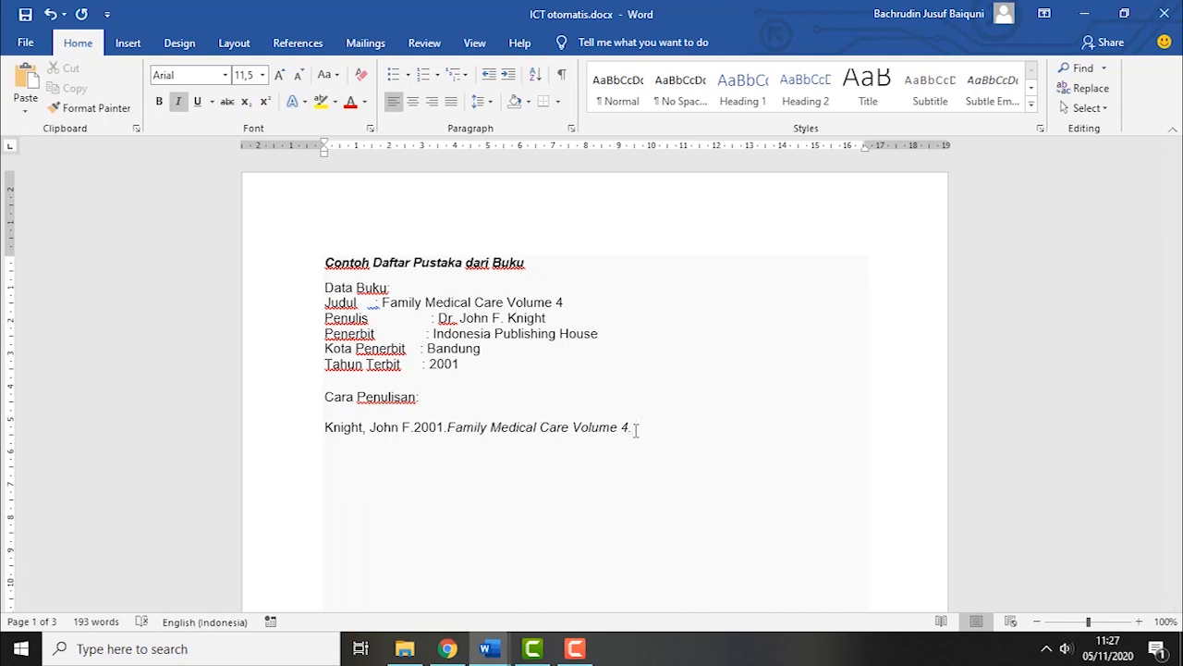
Add "Bandung: Indonesia Publishing House" in regular type after the book title in the reference entry
key("ctrl+i")
type("Bandung :")
key("BackSpace")
key("BackSpace")
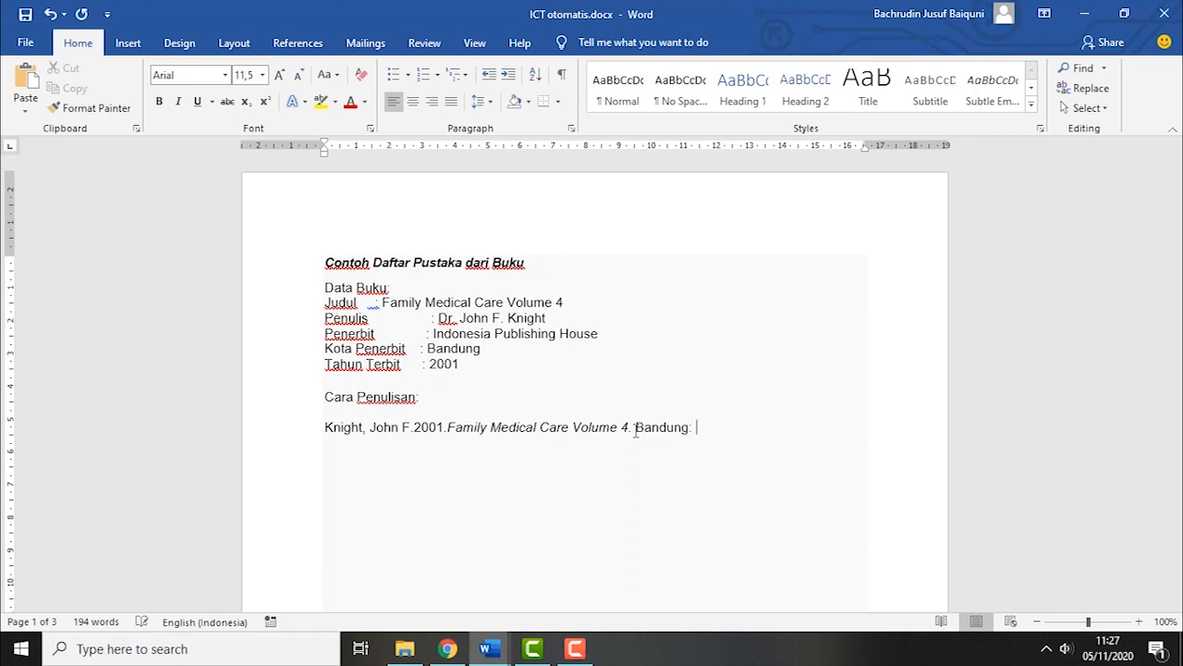
type("Indonesia Publish")
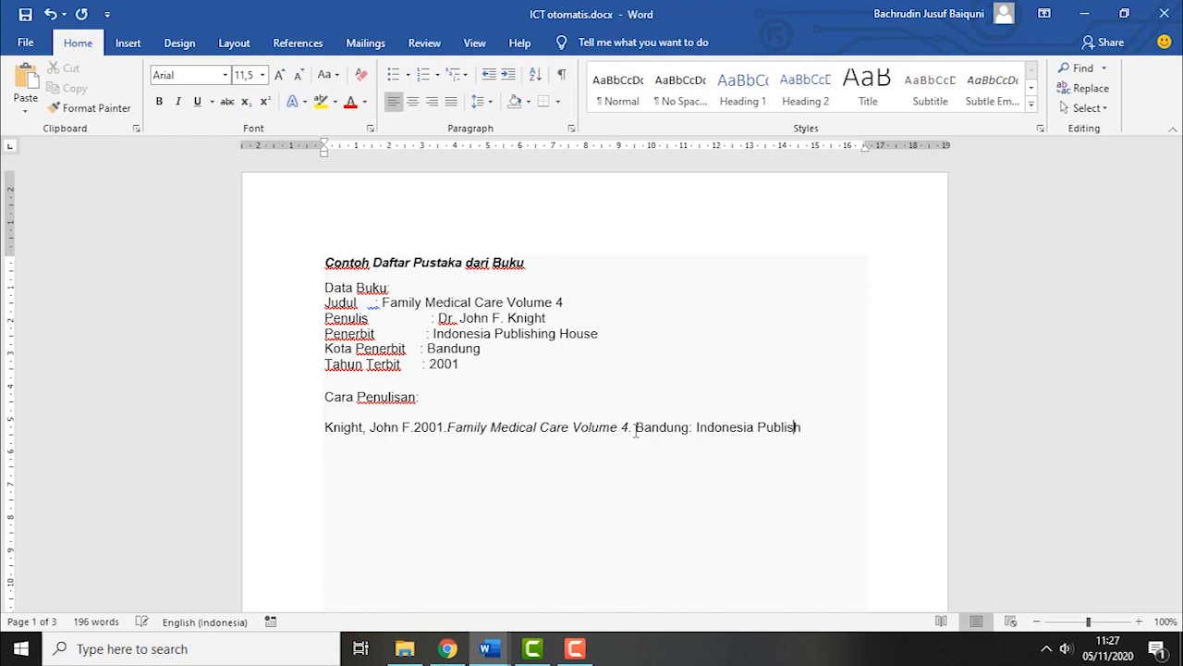
type("ing House")
Italicize "Publishing House" at the end of the book reference entry
key("ctrl+shift+Left")
key("ctrl+shift+Left")
key("ctrl+i")
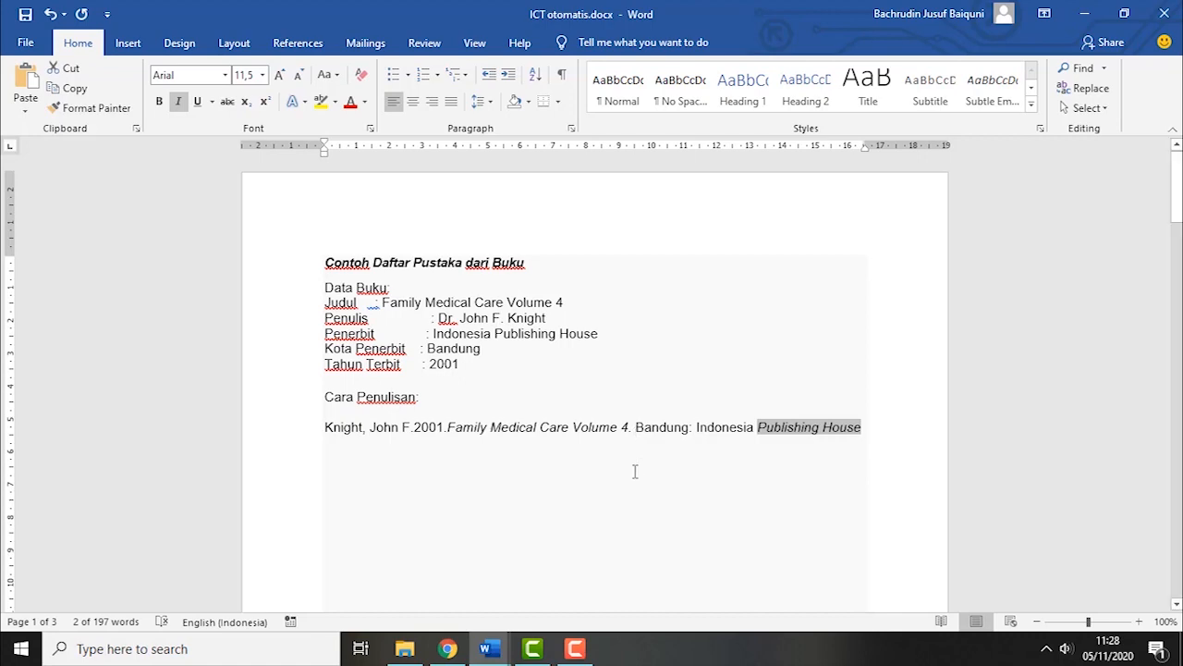
Delete the sample reference below "Cara Penulisan:" in the journal article example and add a blank line there
scroll(634, 467, "down", 12)
scroll(505, 412, "down", 2)
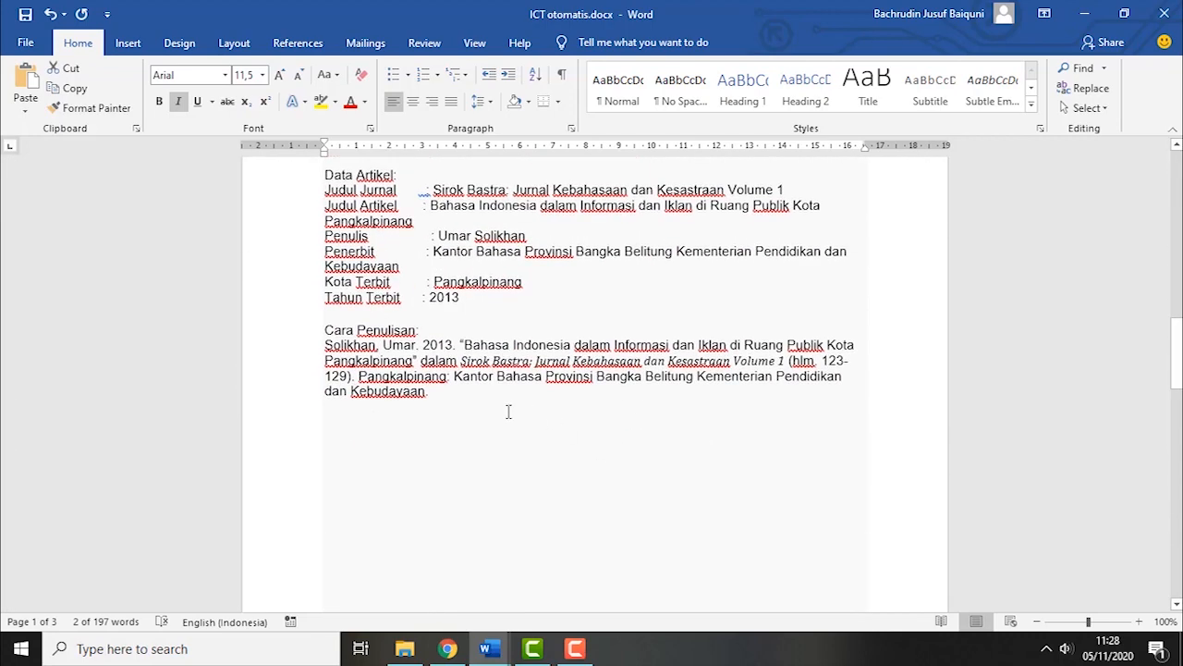
left_click_drag(442, 399, 314, 344)
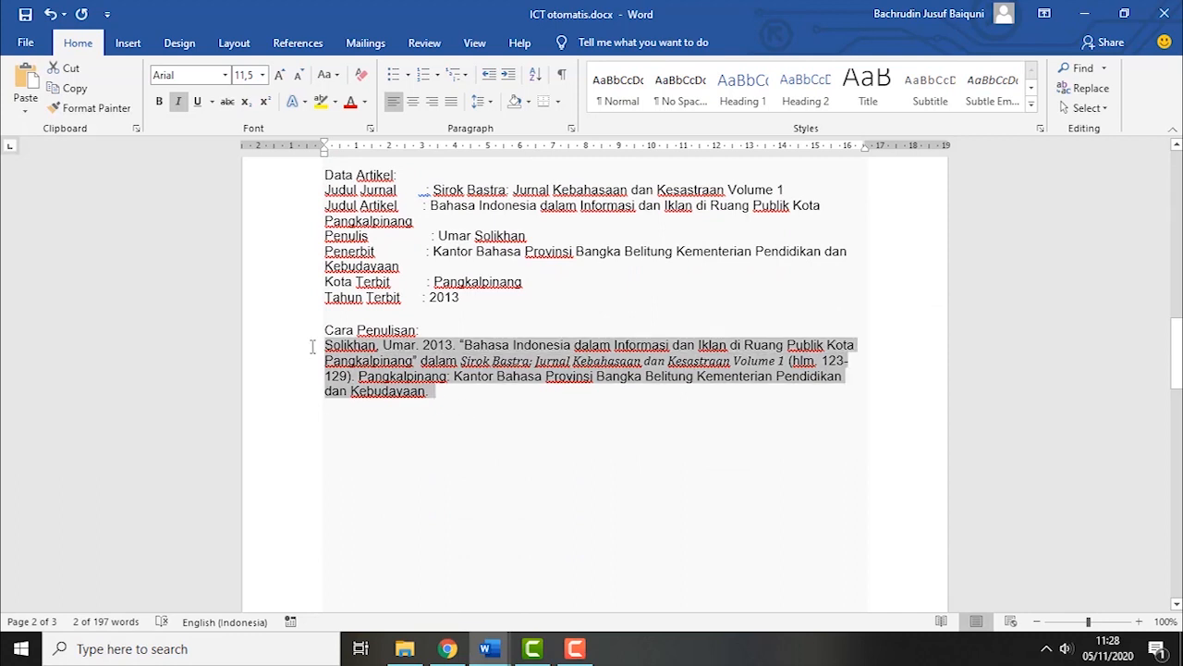
key("BackSpace")
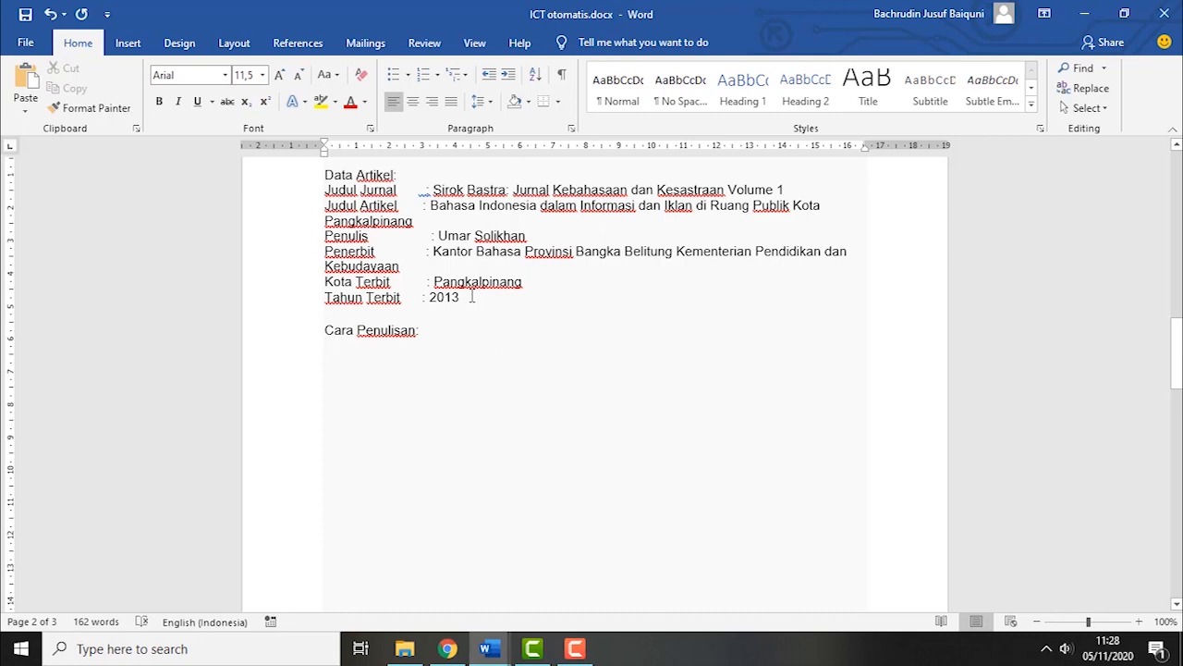
key("Return")
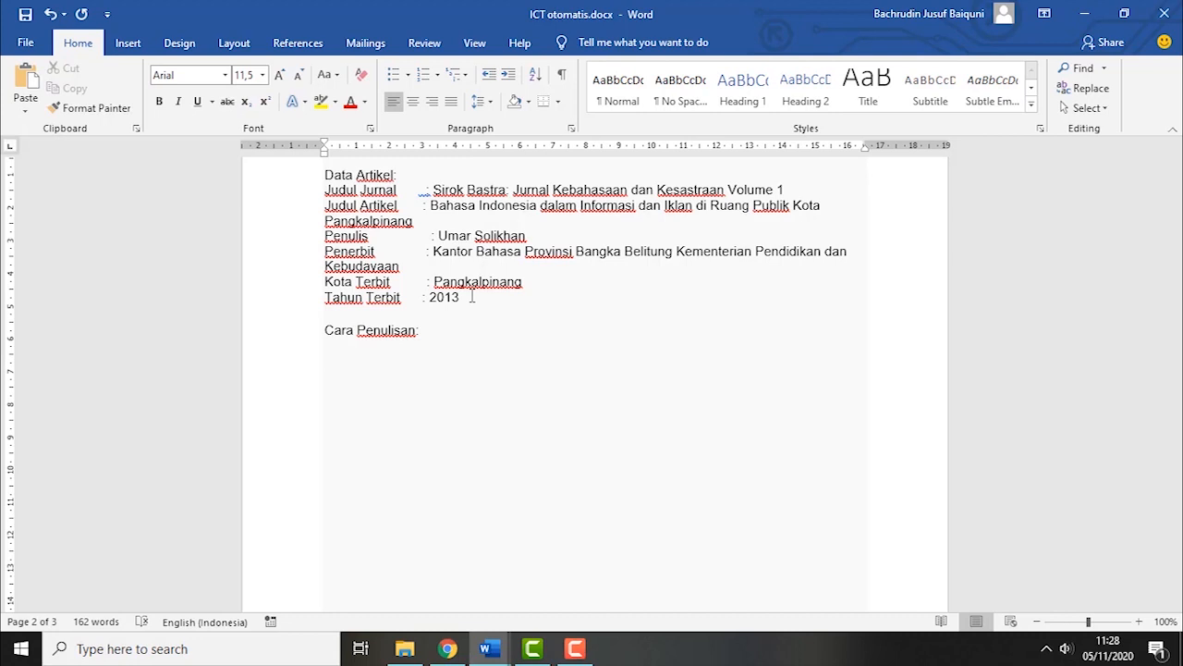
Write the author's name surname-first, 2013 and the quoted title "Bahasa Indonesia Dalam Informasi dan Iklan di Ruang Publik Kota pangkalpinang", followed by "dalam"
type("Solikhan")
type(", Umar")
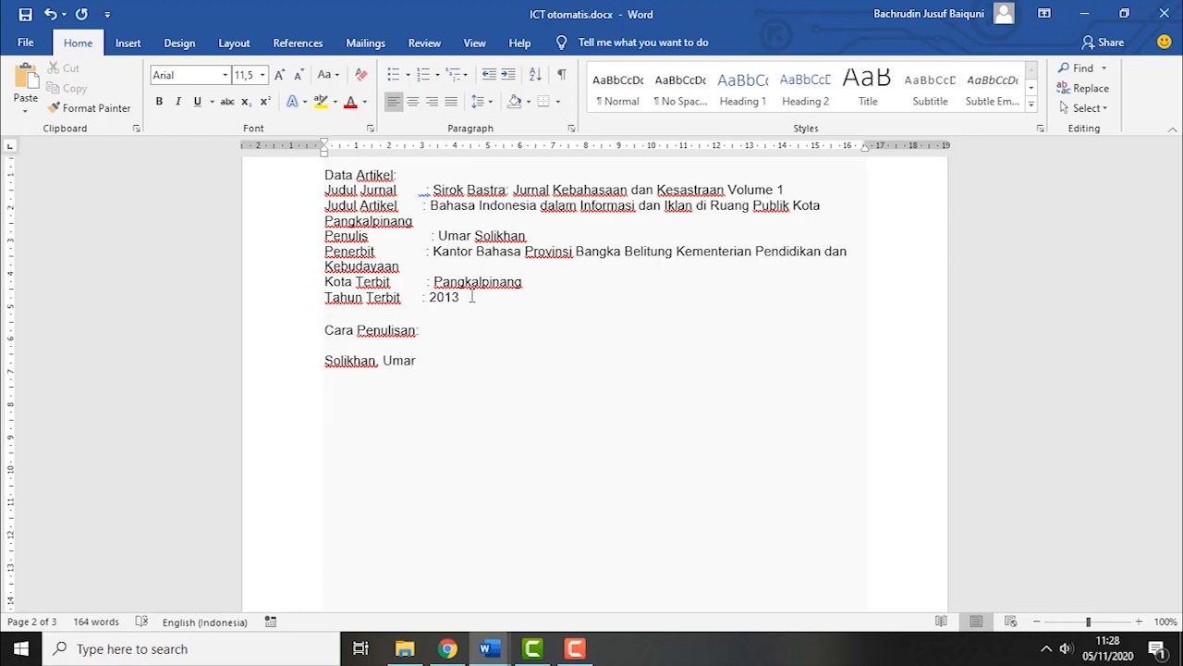
type(".2013.\"Bahasa Indonesia")
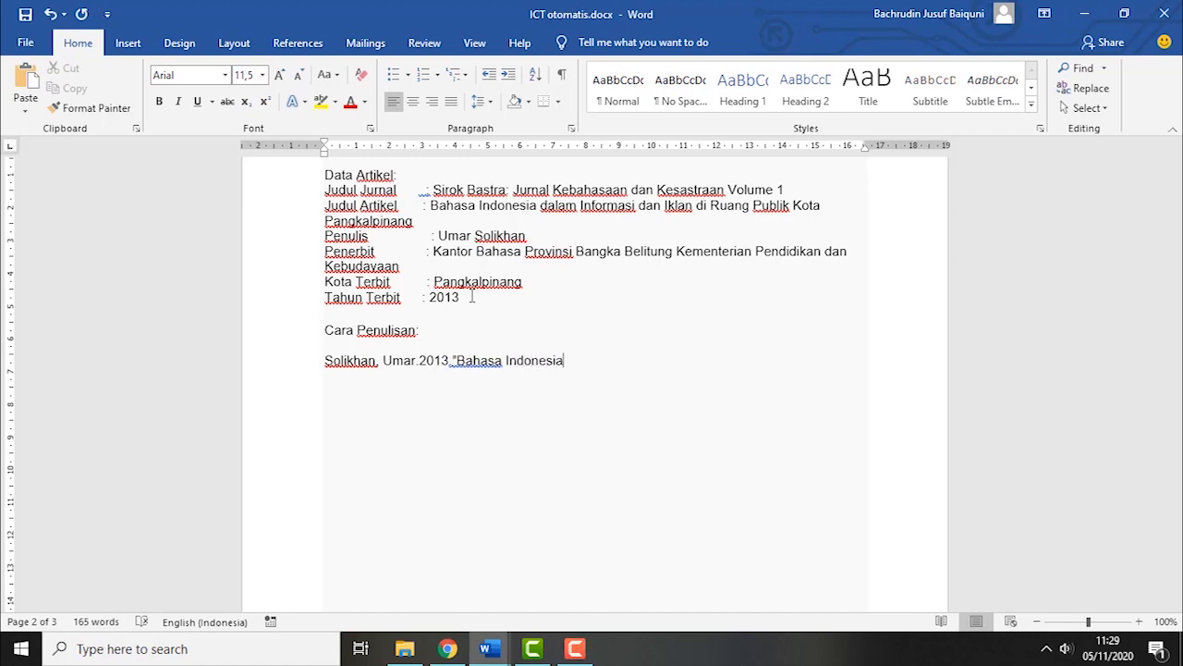
type(" Dalam Informasi")
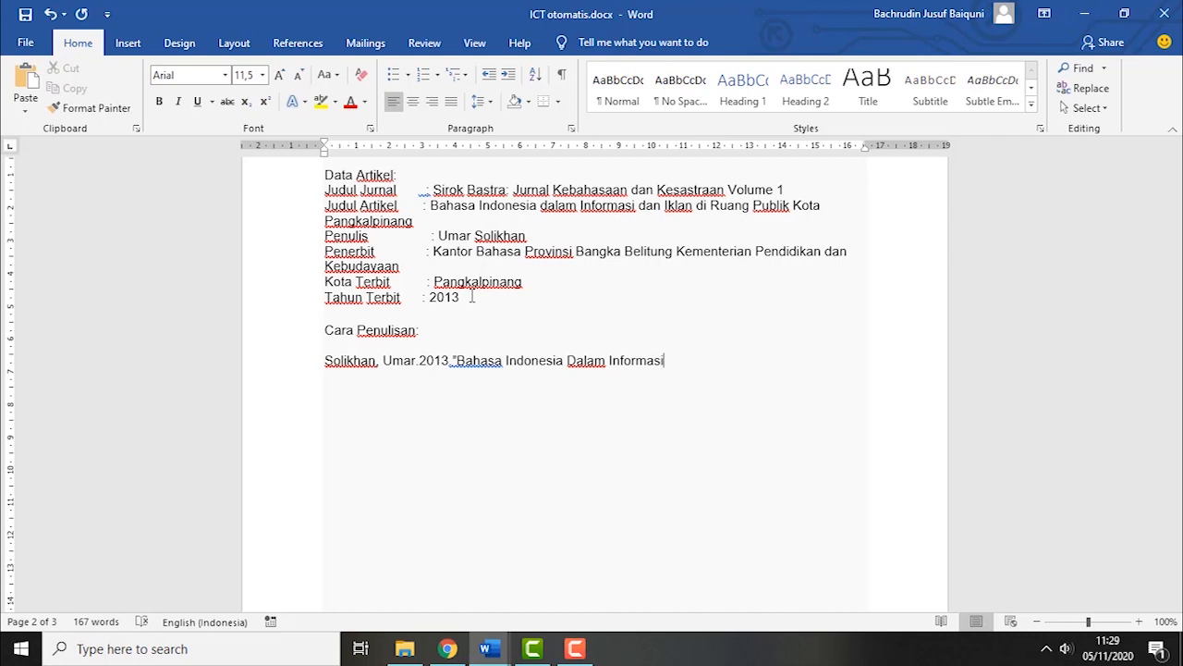
type("dan Iklam")
key("BackSpace")
type("n")
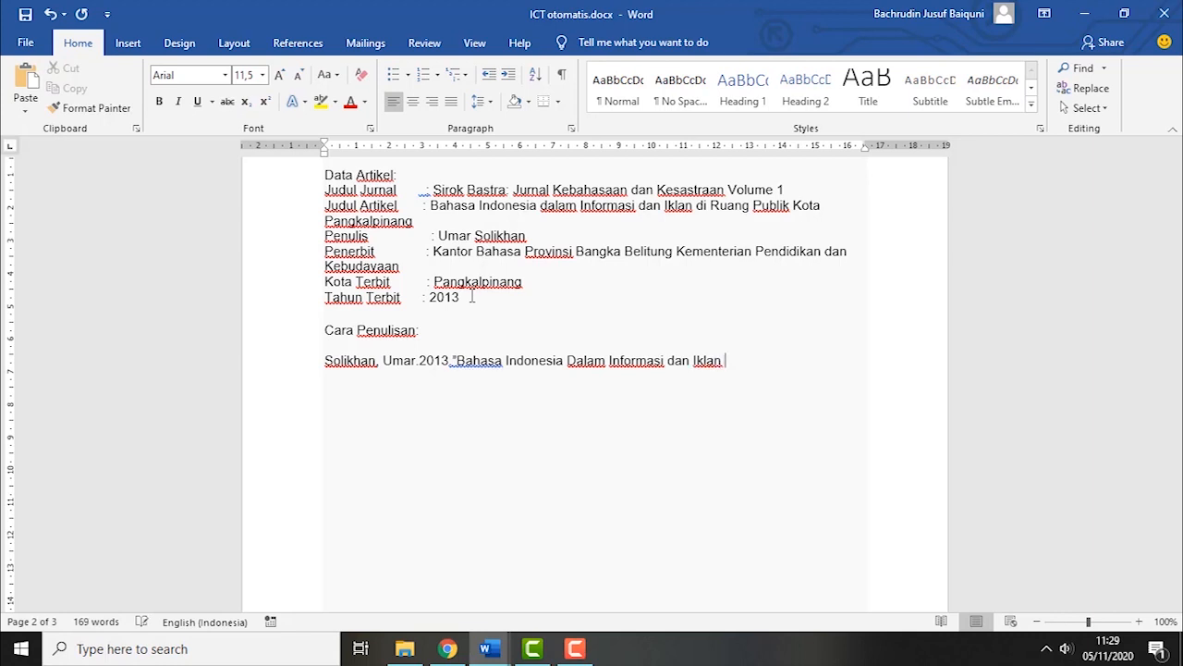
type(" di Ruang Publik")
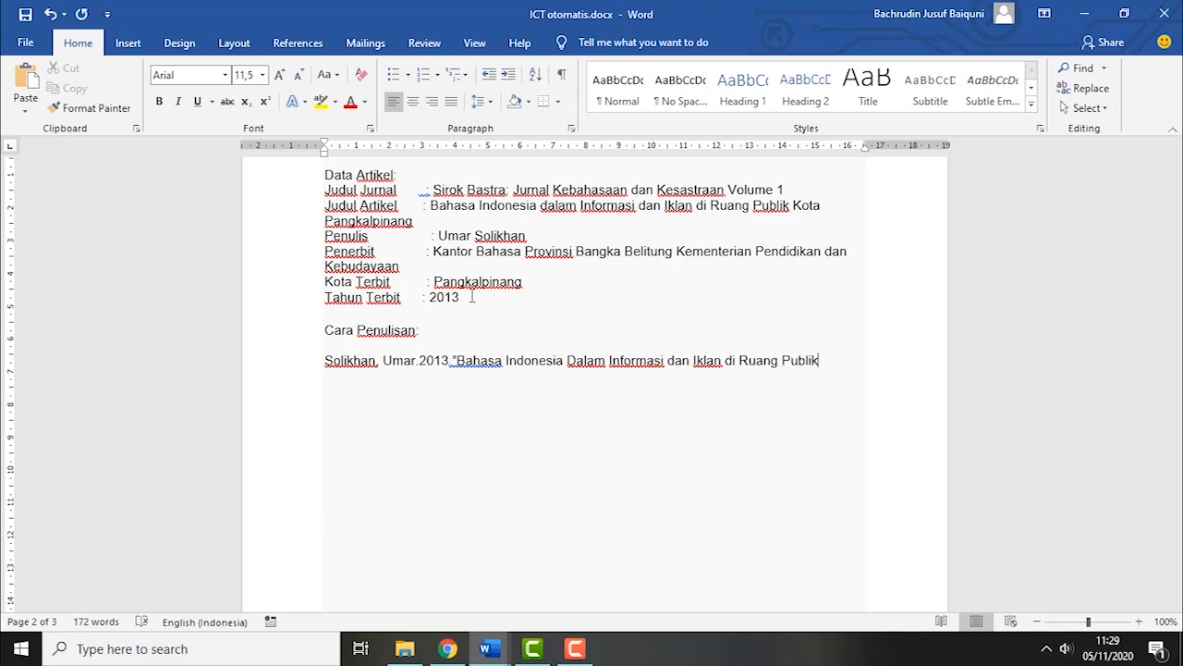
type(" Kota pak")
key("BackSpace")
type("ngkal")
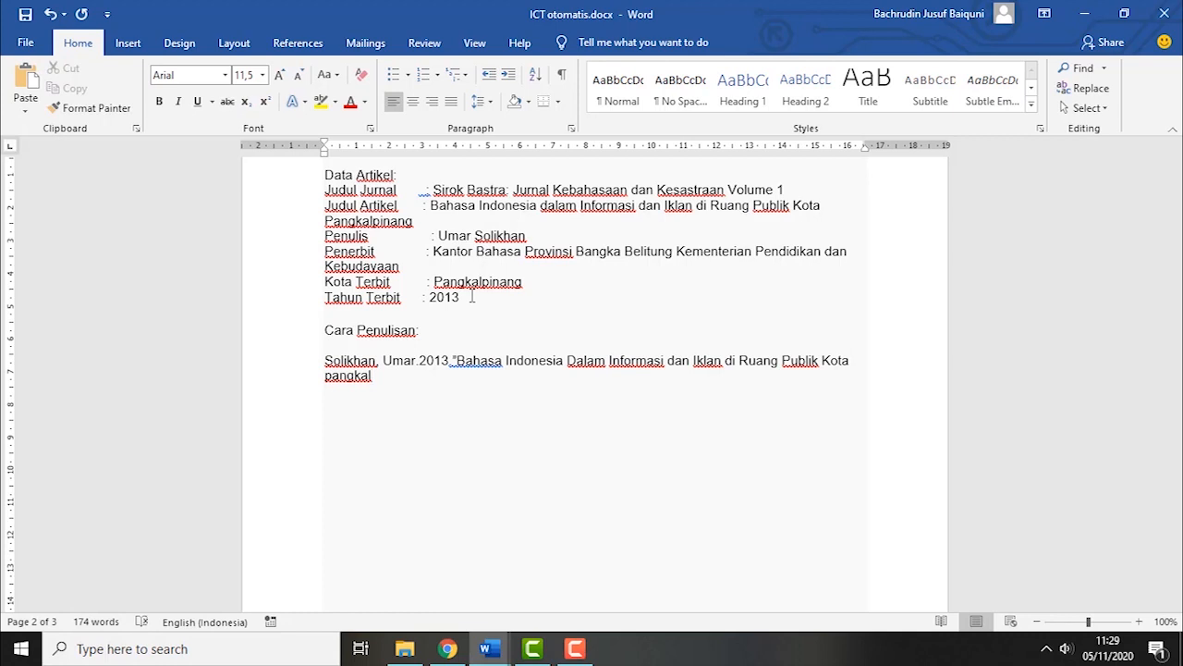
key("BackSpace")
type("pinag")
key("BackSpace")
type("ng\" dalam,")
key("BackSpace")
Add the journal title "Sirok bastra : jurnal Kebahasaan dan Kesastran Volume 1" and the page range "(hlm. 123-129)." to the reference
type("S")
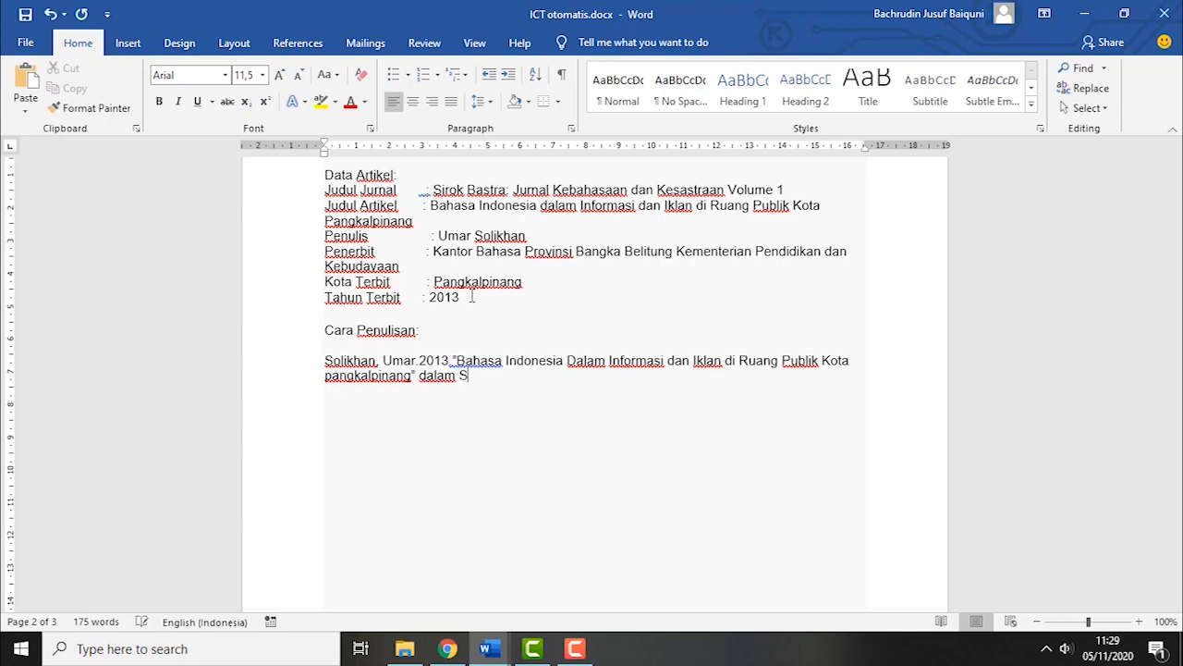
type("irok bastra : jurnal")
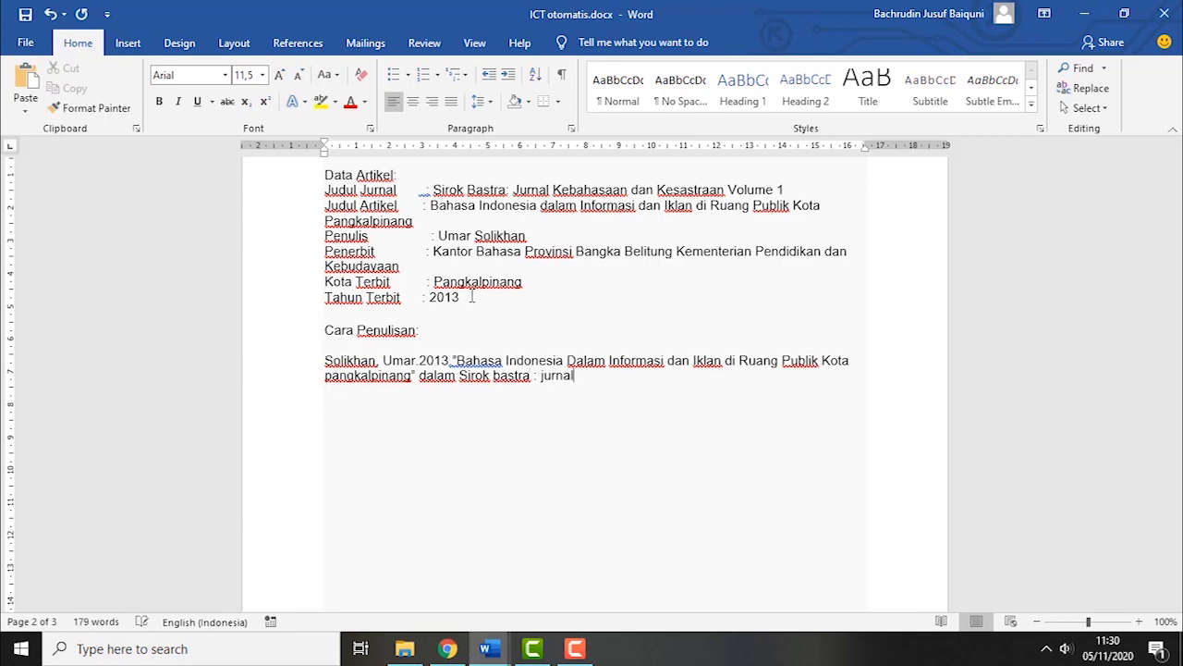
type(" Kebahasaan dan Kesastr")
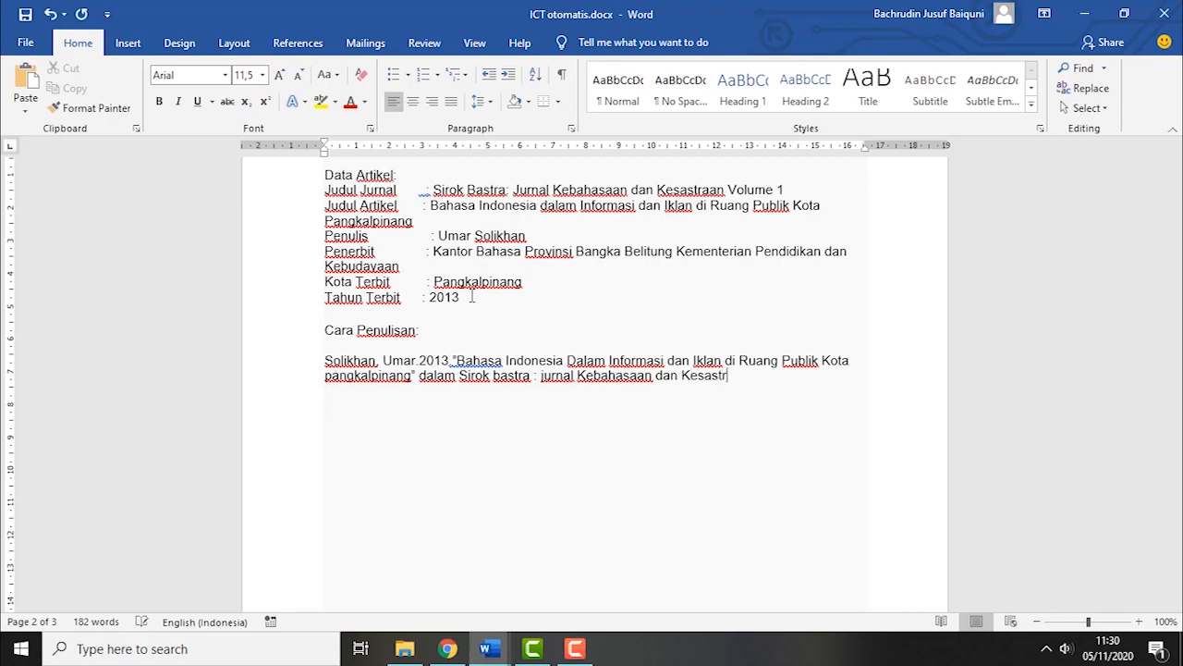
type("an Volume 1 (jlm")
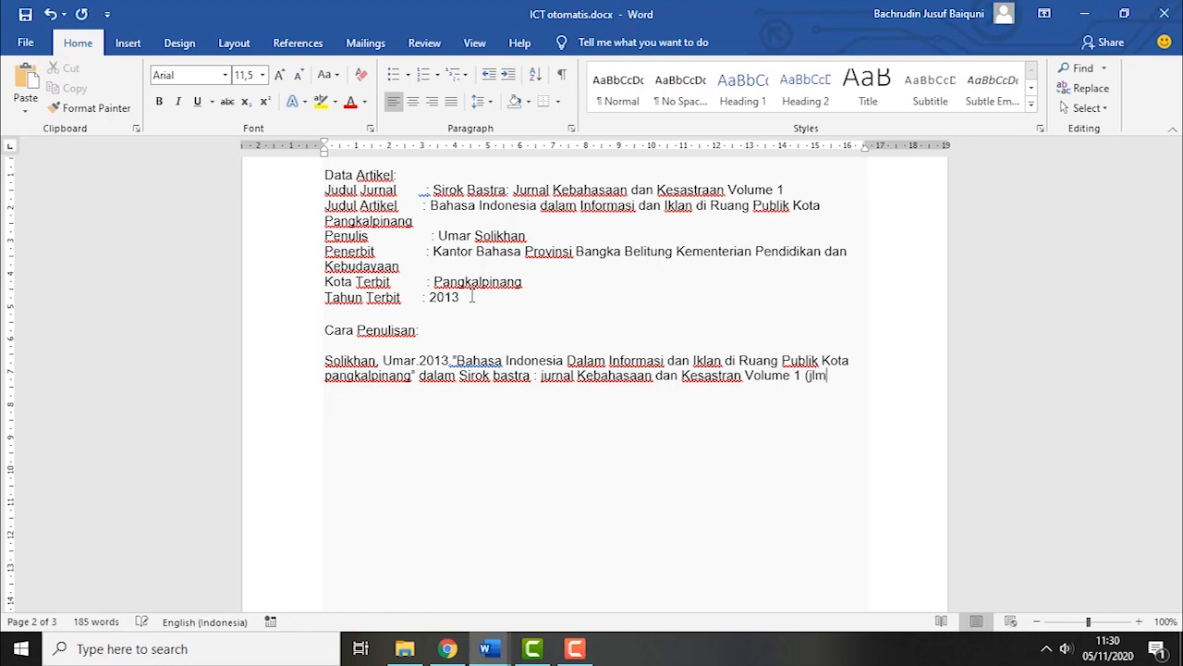
key("BackSpace")
key("BackSpace")
key("BackSpace")
type("hlm. 123-129). Pai")
Complete the journal reference with "Pangkalpinang: Kantor Bahasa Provinsi bangka Belitung Kementrian Pendidikan dan Kebudayaan."
key("BackSpace")
type("ngkalpinang")
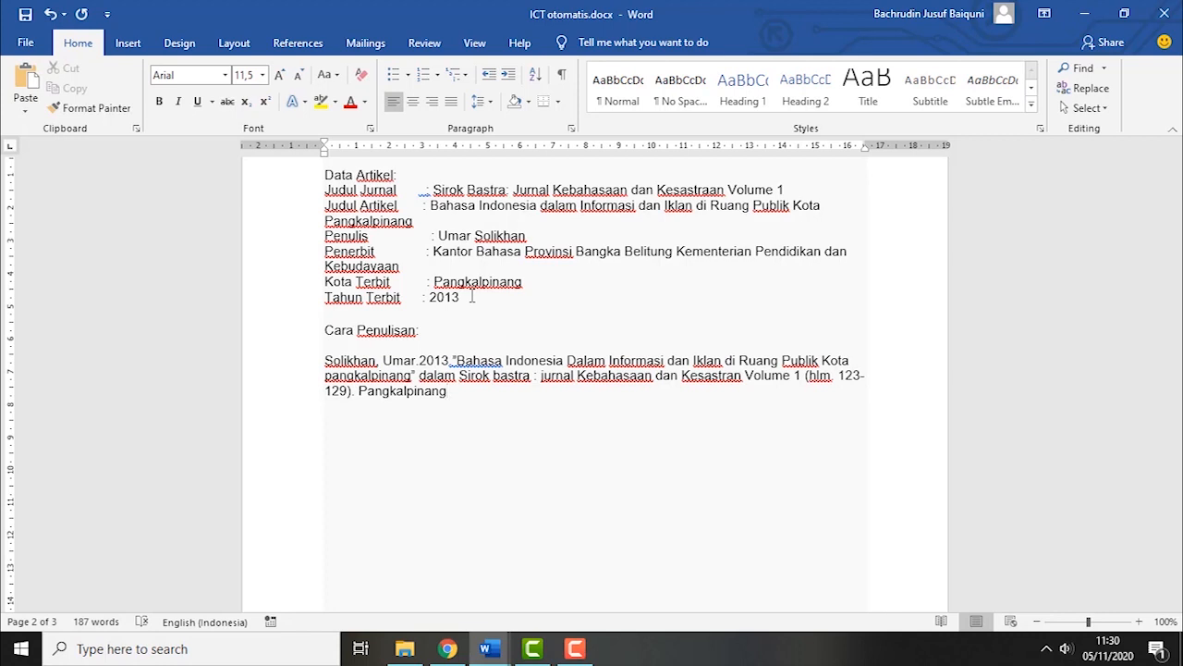
type(":")
type("Kantor Bahasa")
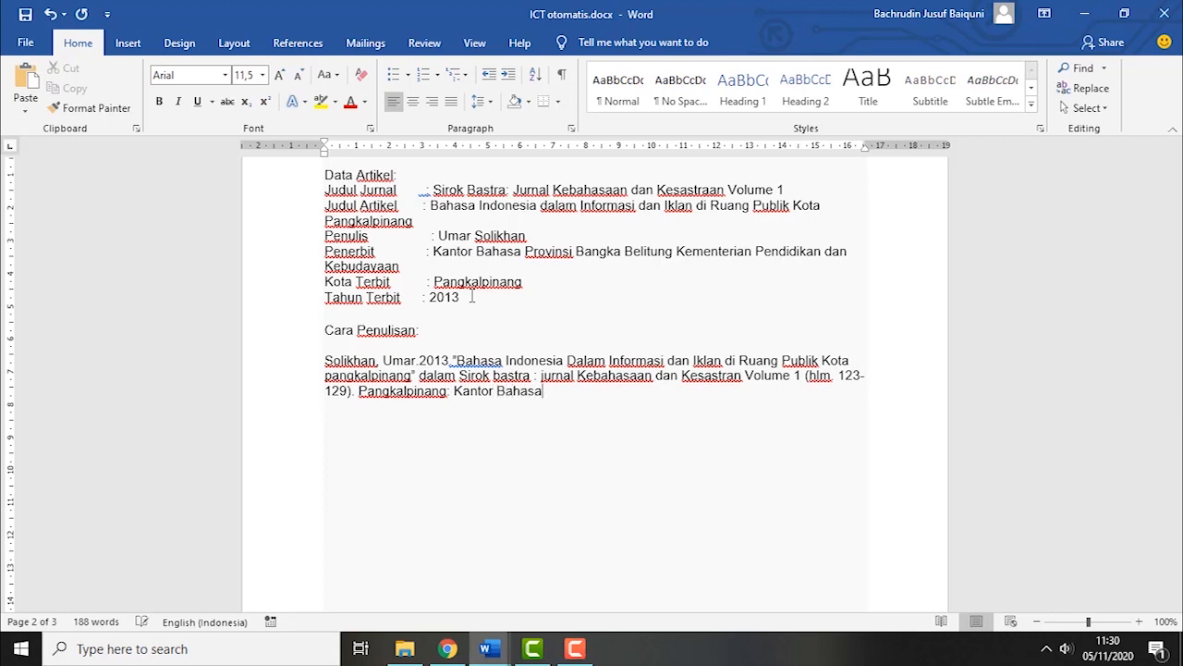
type(" Provinsi bangk")
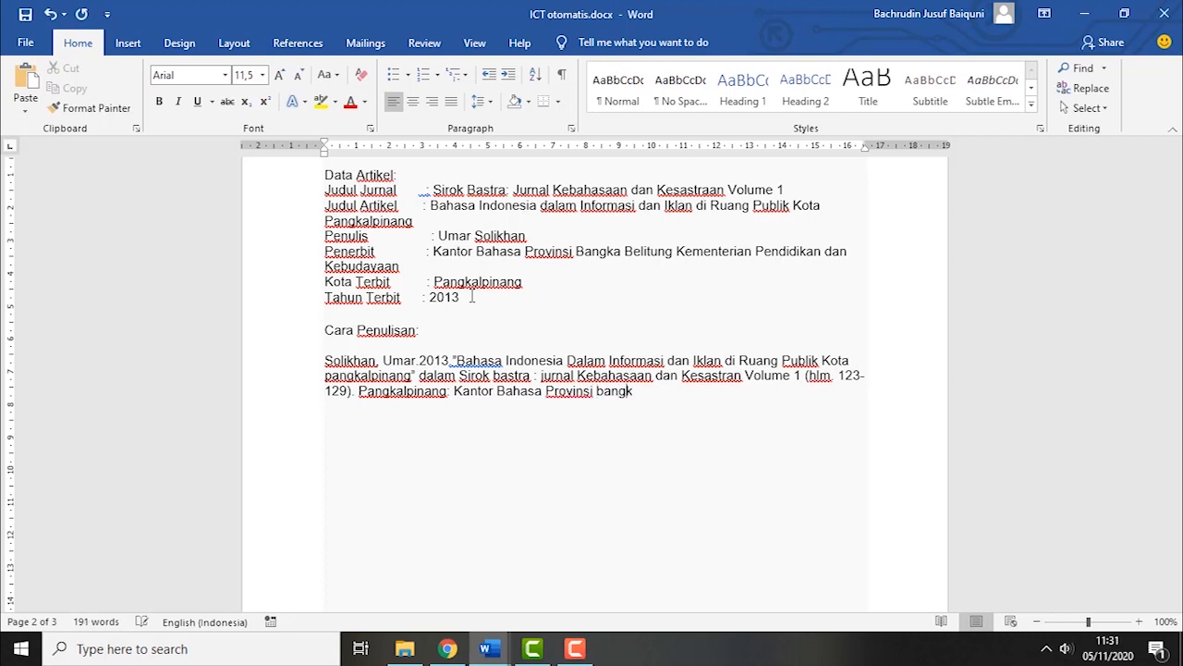
type("a Belitun")
type("g Kemen")
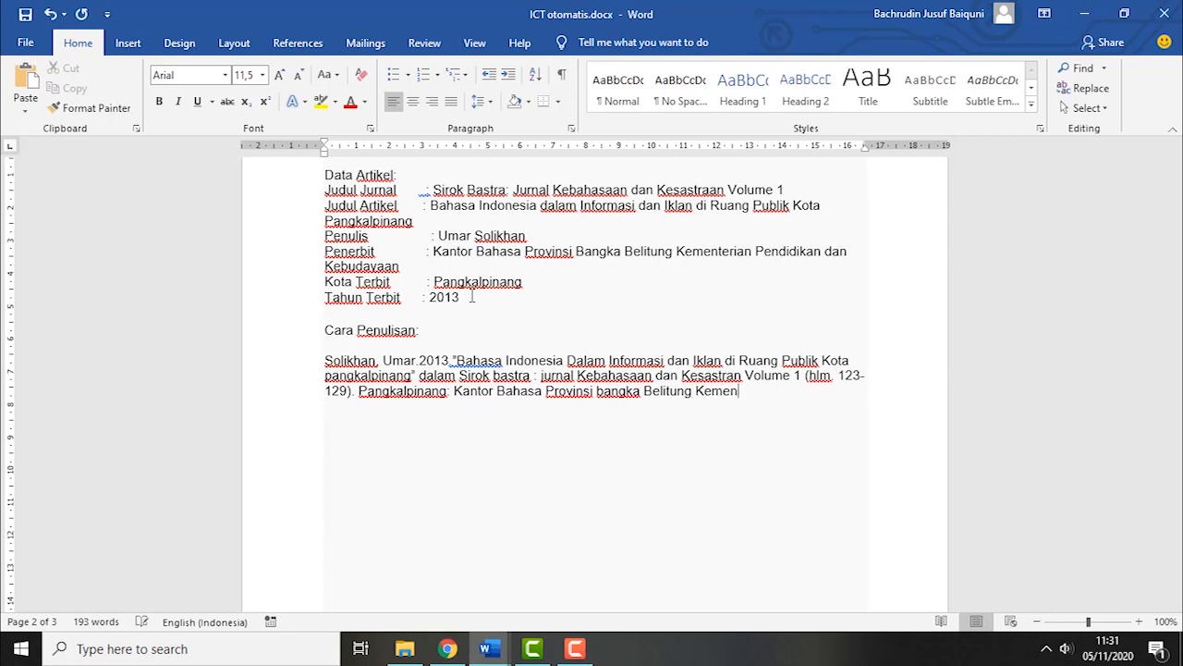
type("trian Pendidikan")
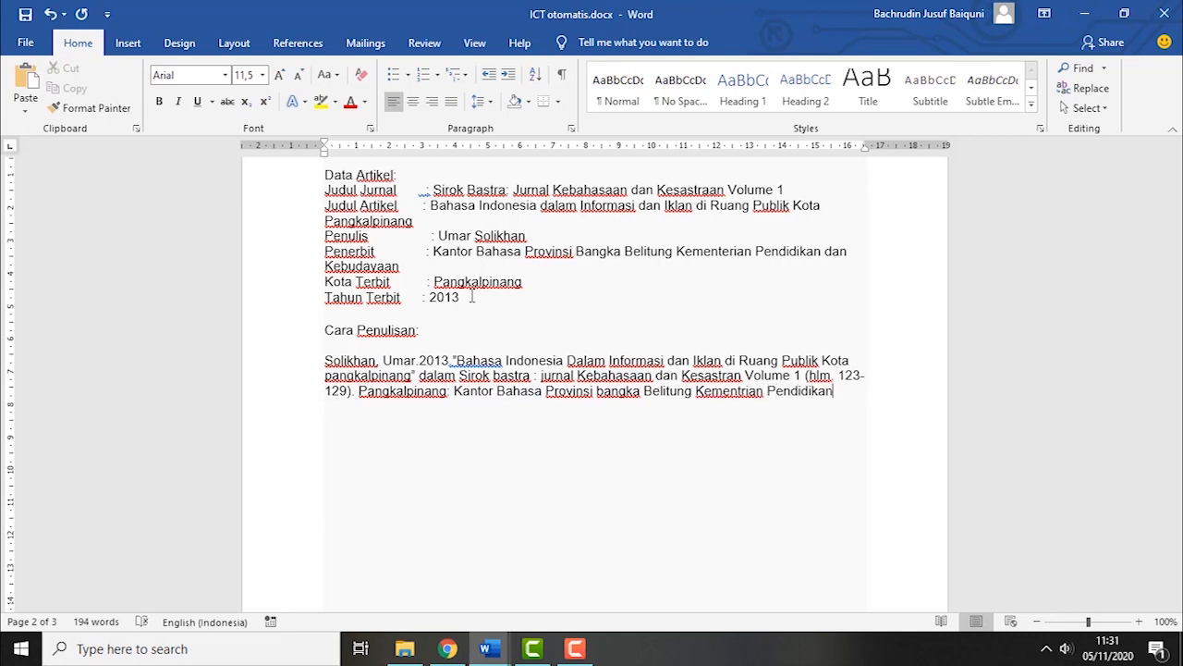
type(" Dkan k")
key("BackSpace")
key("BackSpace")
key("BackSpace")
key("BackSpace")
key("BackSpace")
key("BackSpace")
key("BackSpace")
type("dan Kebudayaan.")
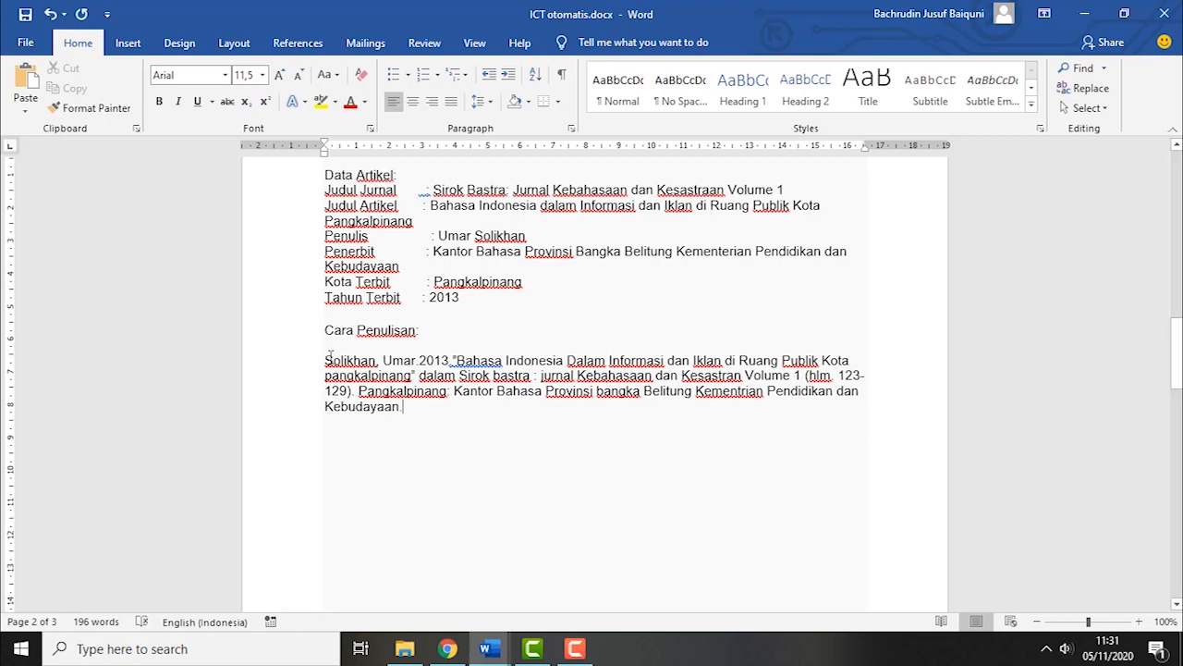
Italicize the journal title through "Volume 1" in the journal reference entry
left_click_drag(330, 356, 453, 358)
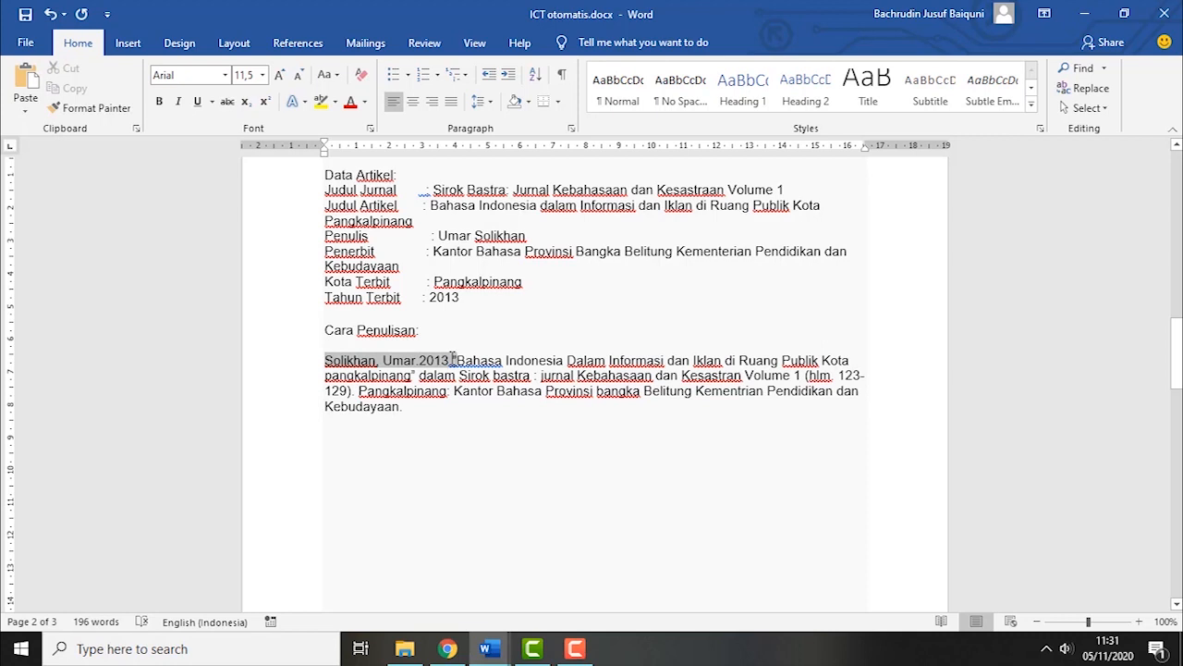
left_click_drag(457, 360, 416, 377)
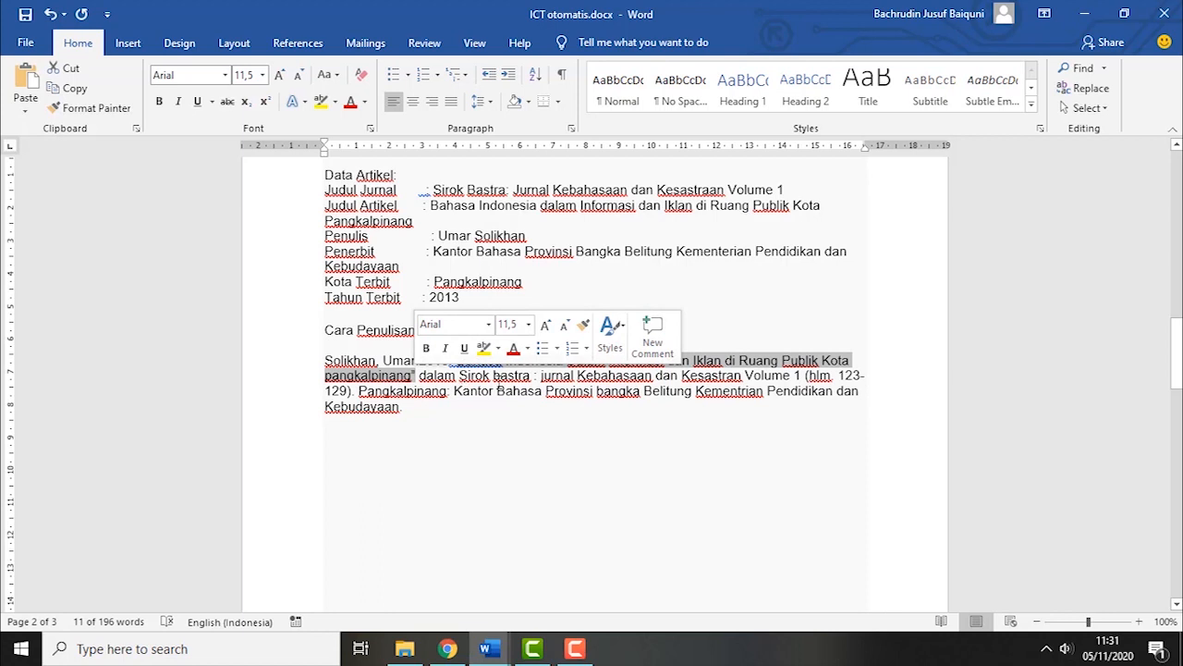
left_click_drag(459, 376, 804, 375)
key("ctrl+i")
left_click(777, 393)
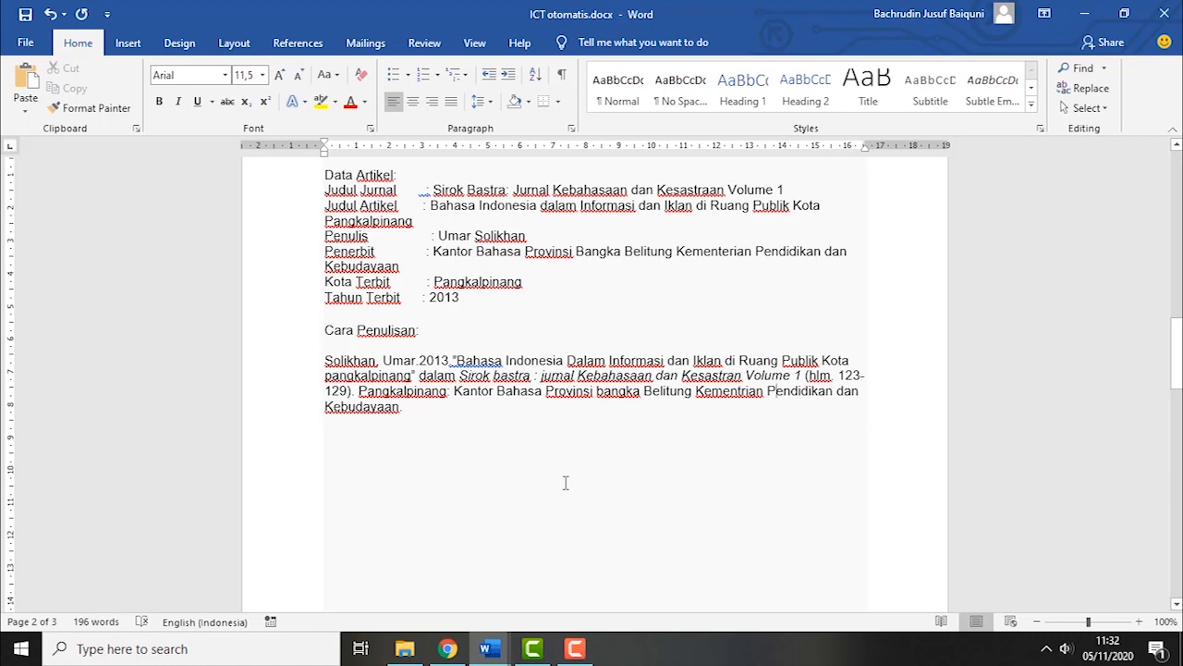
Delete the sample reference below "Cara Penulisan:" in the online article example and add a blank line there
scroll(566, 482, "down", 10)
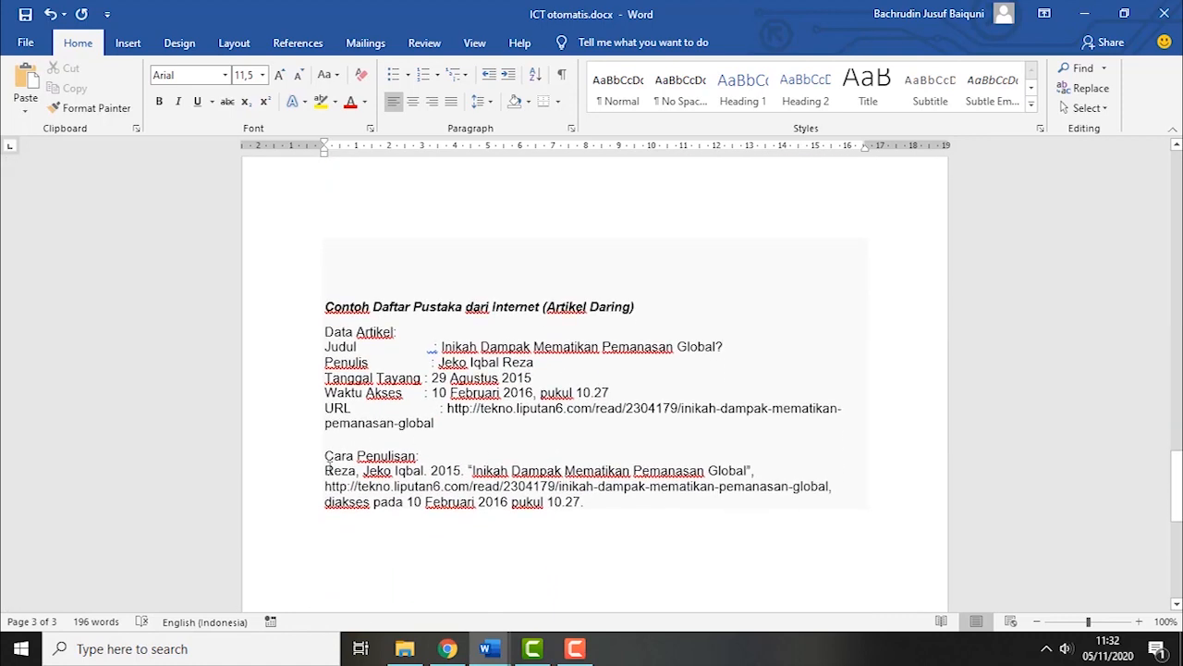
left_click_drag(325, 470, 586, 497)
key("Delete")
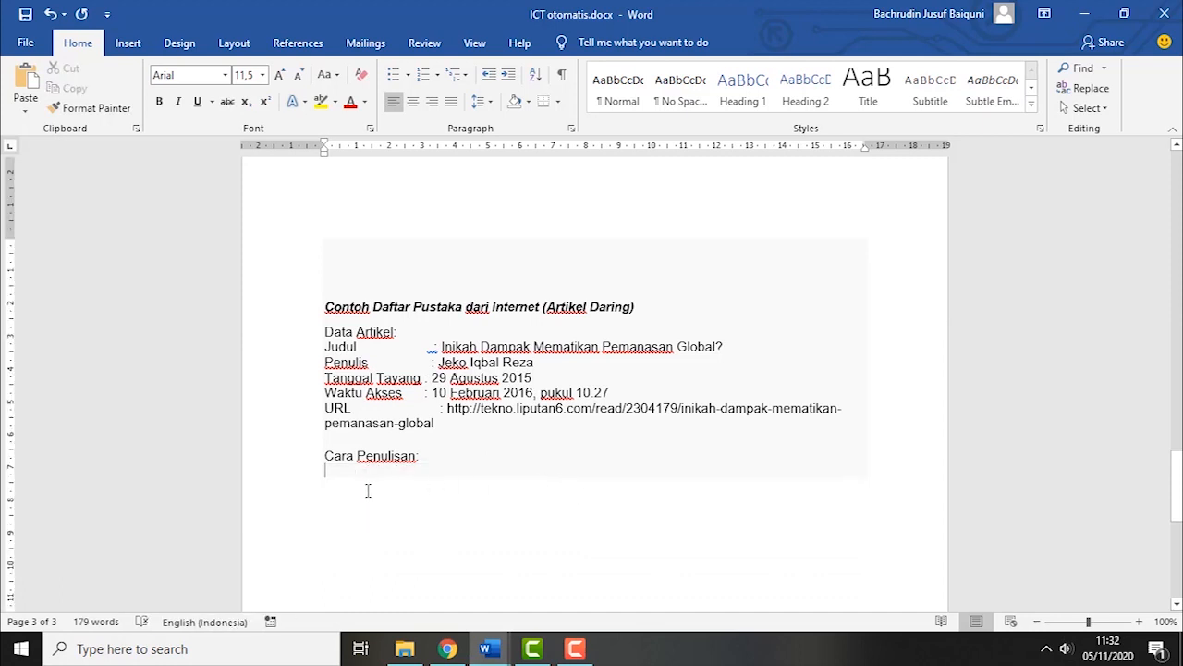
key("Return")
Start the online article reference with the author's surname, a comma and the given names copied from the article data, followed by the year 2015
left_click_drag(535, 364, 504, 362)
key("ctrl+c")
left_click(360, 478)
key("Return")
key("Return")
key("ctrl+v")
type(",")
left_click_drag(439, 361, 500, 364)
key("ctrl+c")
left_click(394, 503)
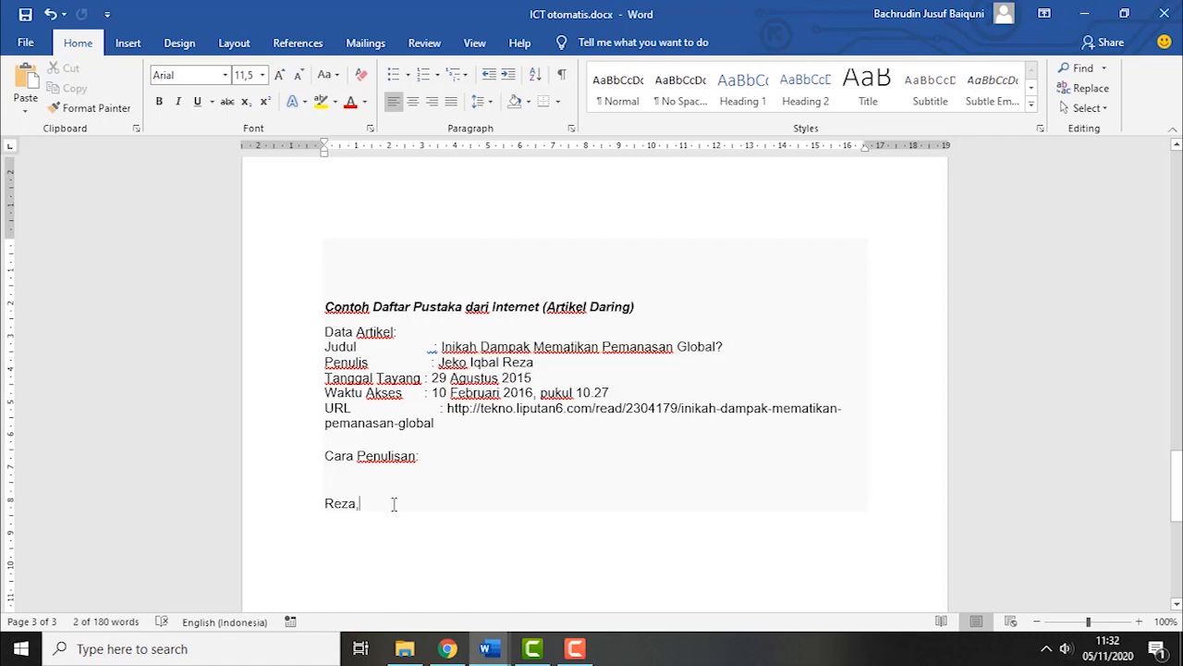
key("ctrl+v")
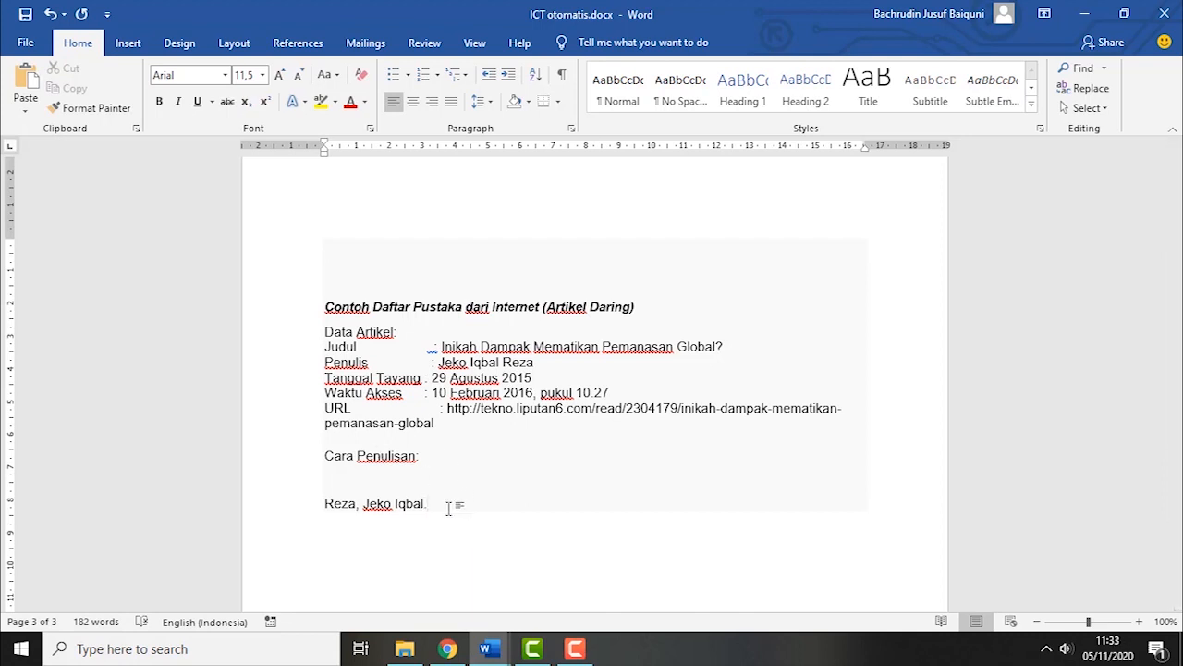
type(".")
type("2015")
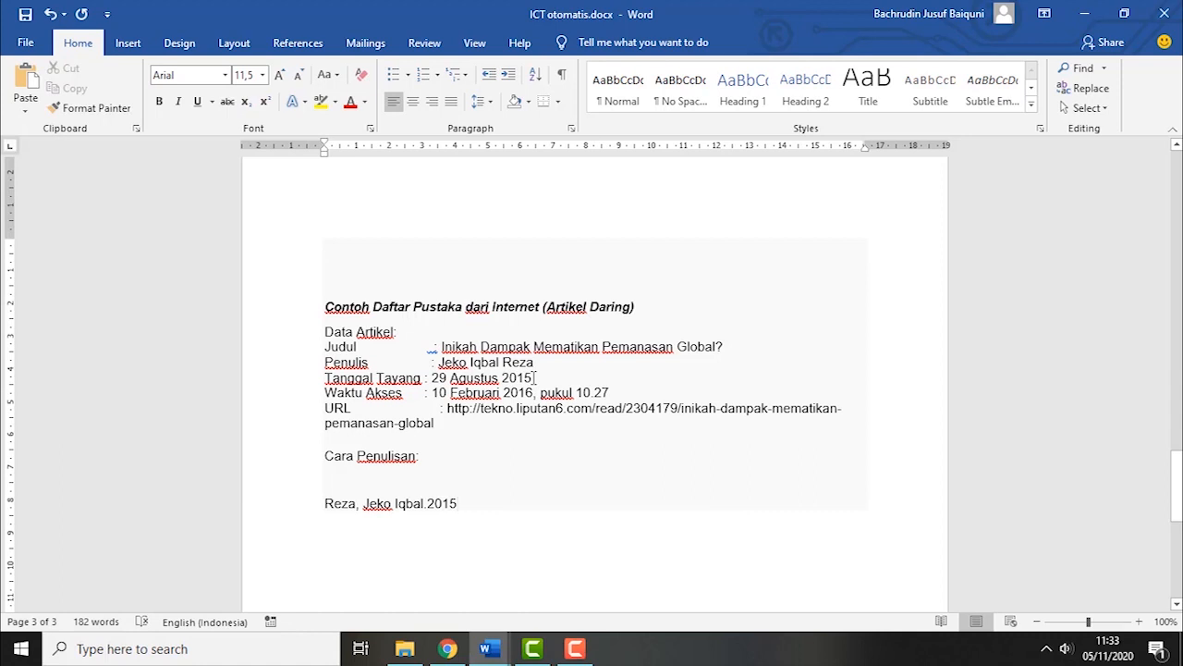
Add the article title "Inikah Dampak Mematikan Pemanasan Global?" in quotation marks after the year, copying it from the article data
type(".\"")
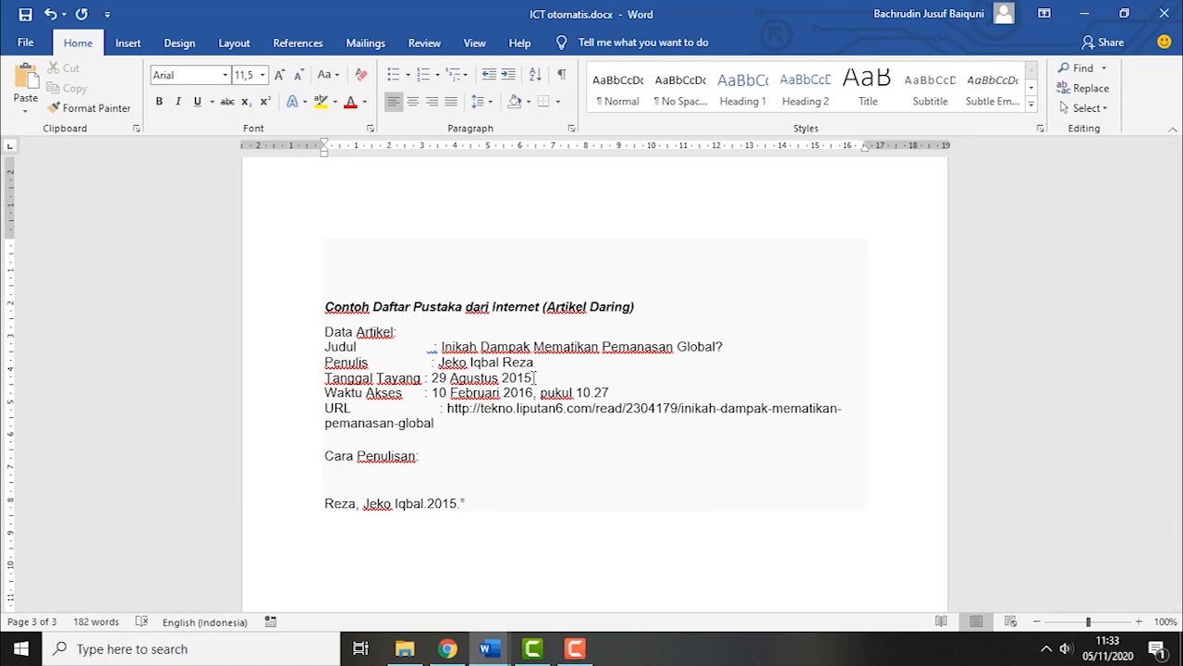
left_click_drag(727, 345, 442, 347)
key("ctrl+c")
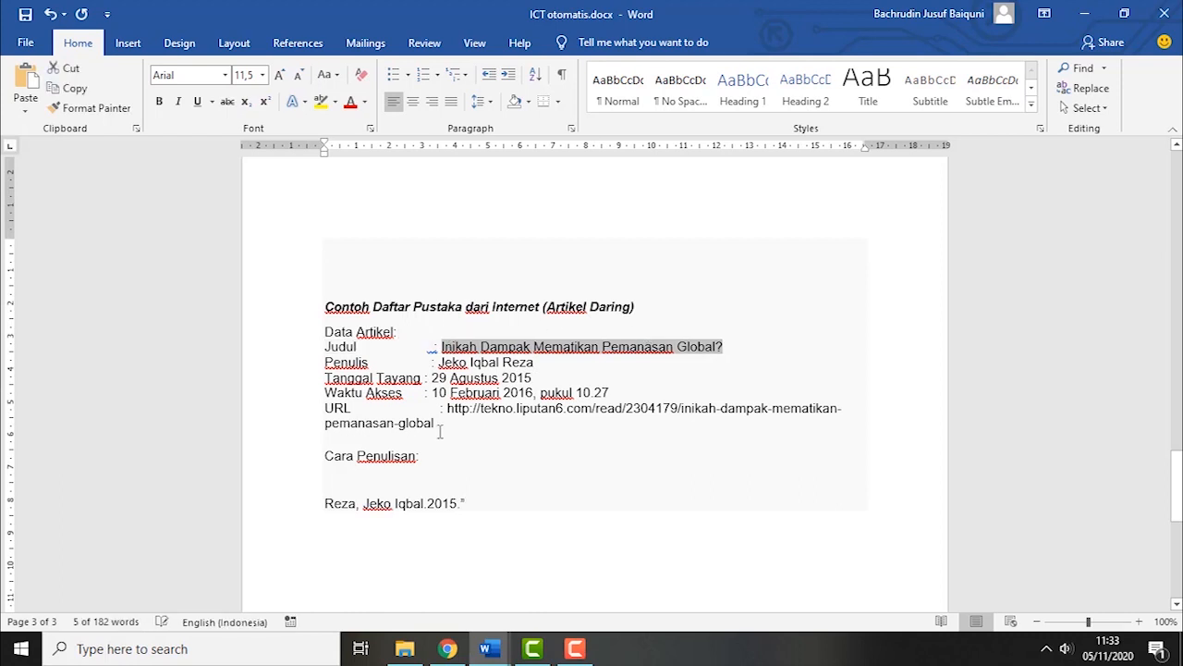
left_click(476, 505)
key("ctrl+v")
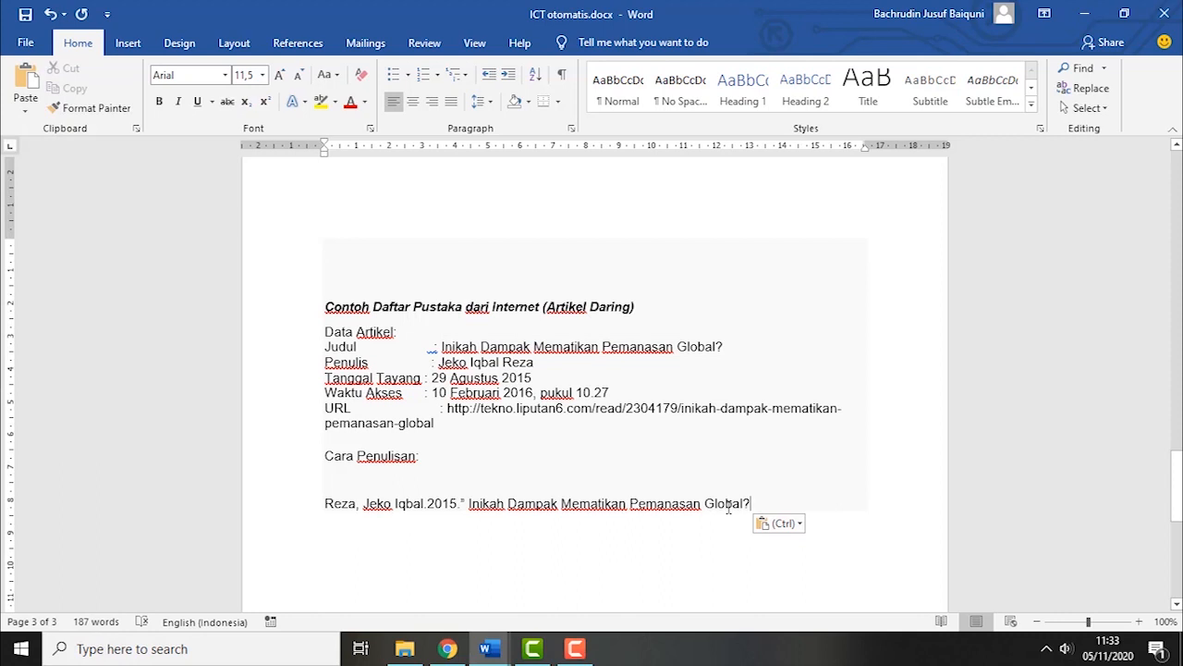
type("\"")
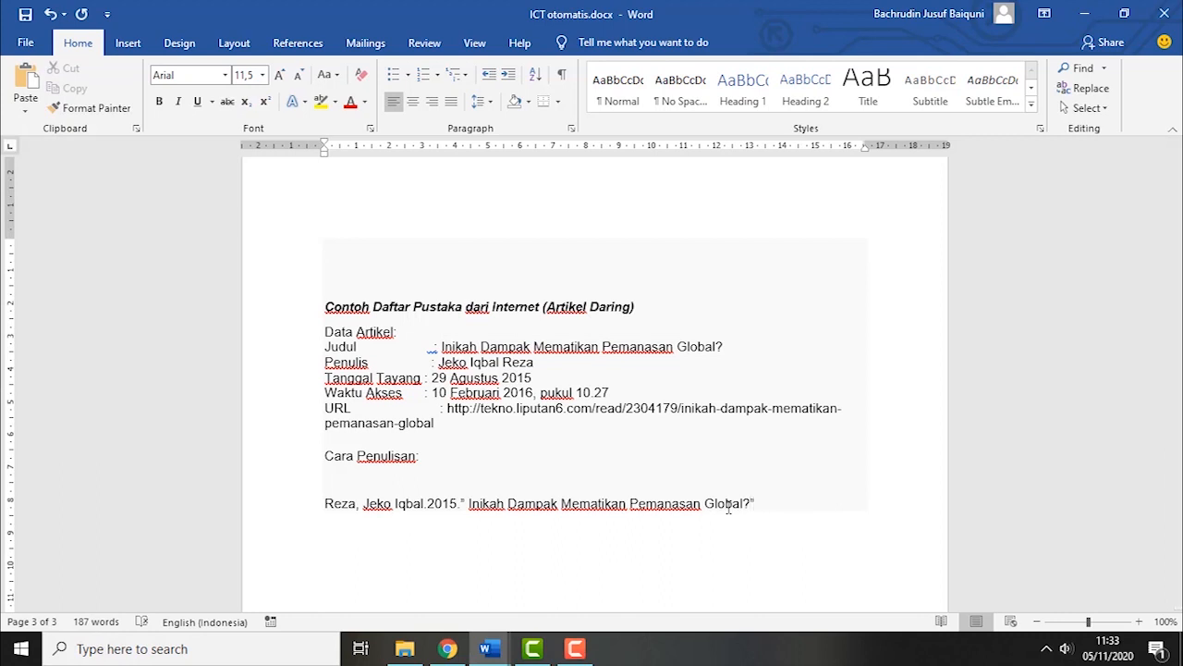
Add a comma after the quoted article title and append the URL copied from the article data
type(".")
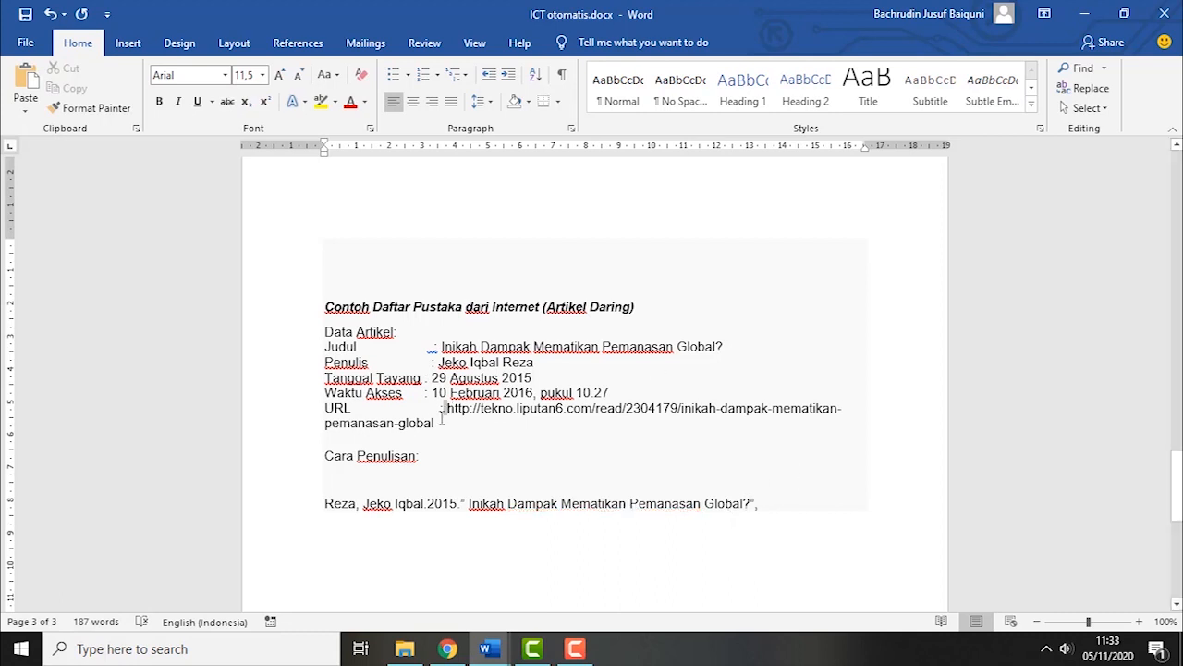
left_click_drag(447, 408, 438, 422)
key("ctrl+c")
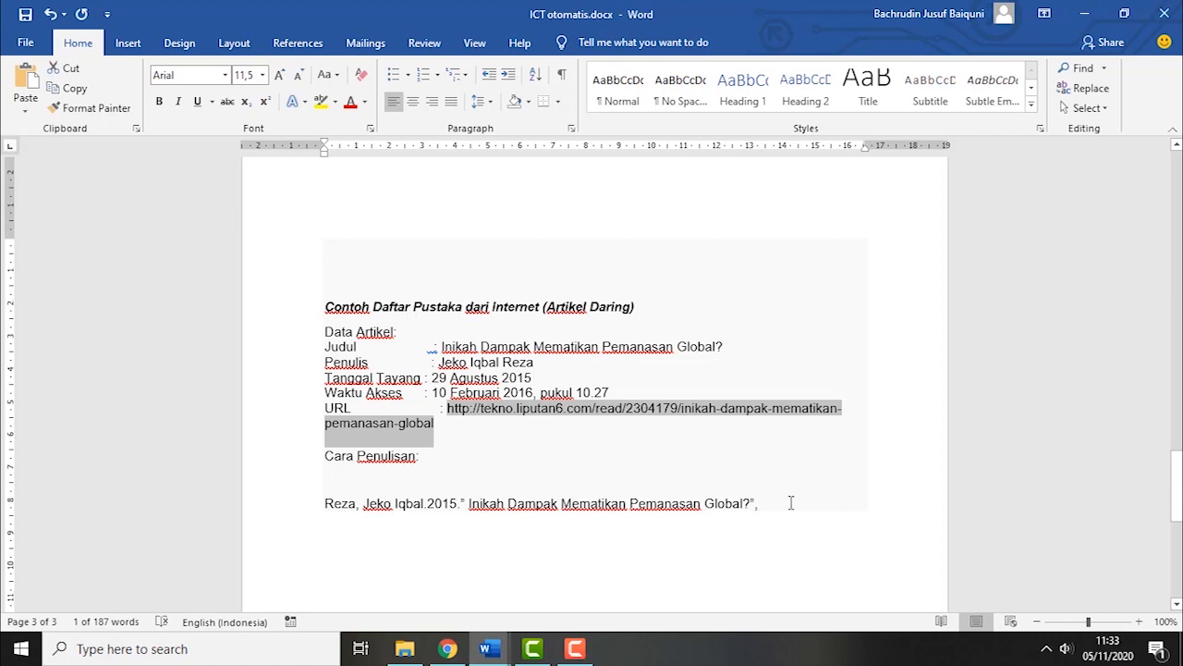
left_click(781, 502)
type(",")
key("ctrl+v")
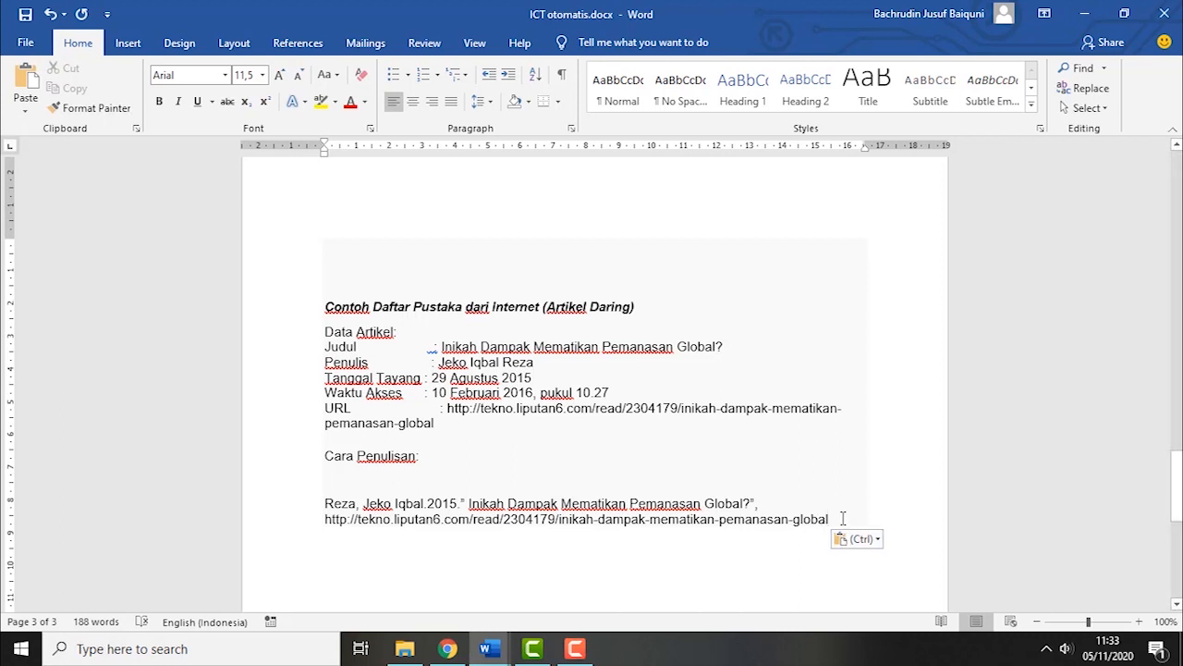
Complete the online reference with a comma, "diakses", the access time "10 Februari 2016, pukul 10.27" copied from the article data, and a period
type(", ")
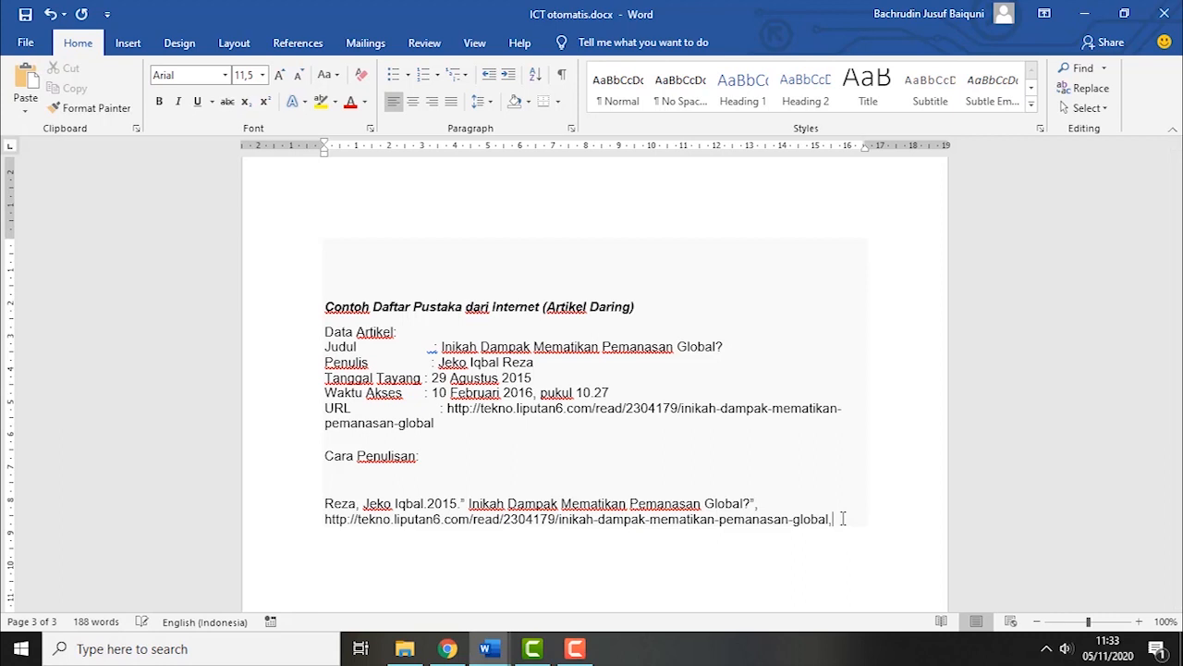
type("dia")
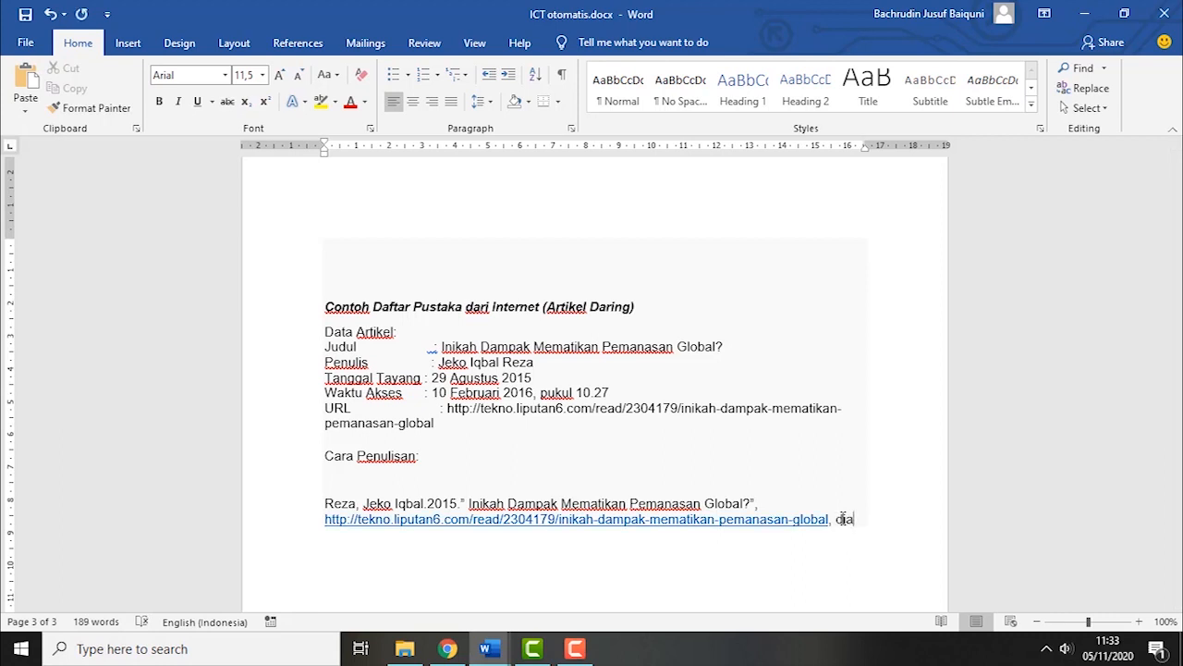
type("kses")
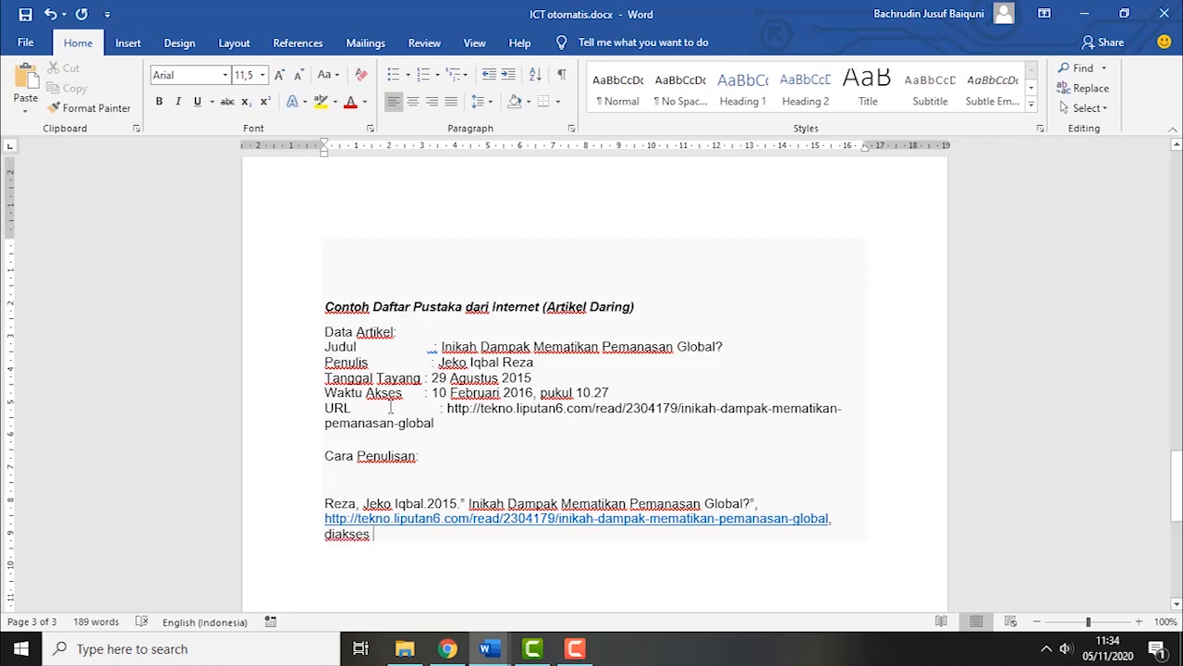
left_click_drag(612, 392, 440, 392)
key("ctrl+c")
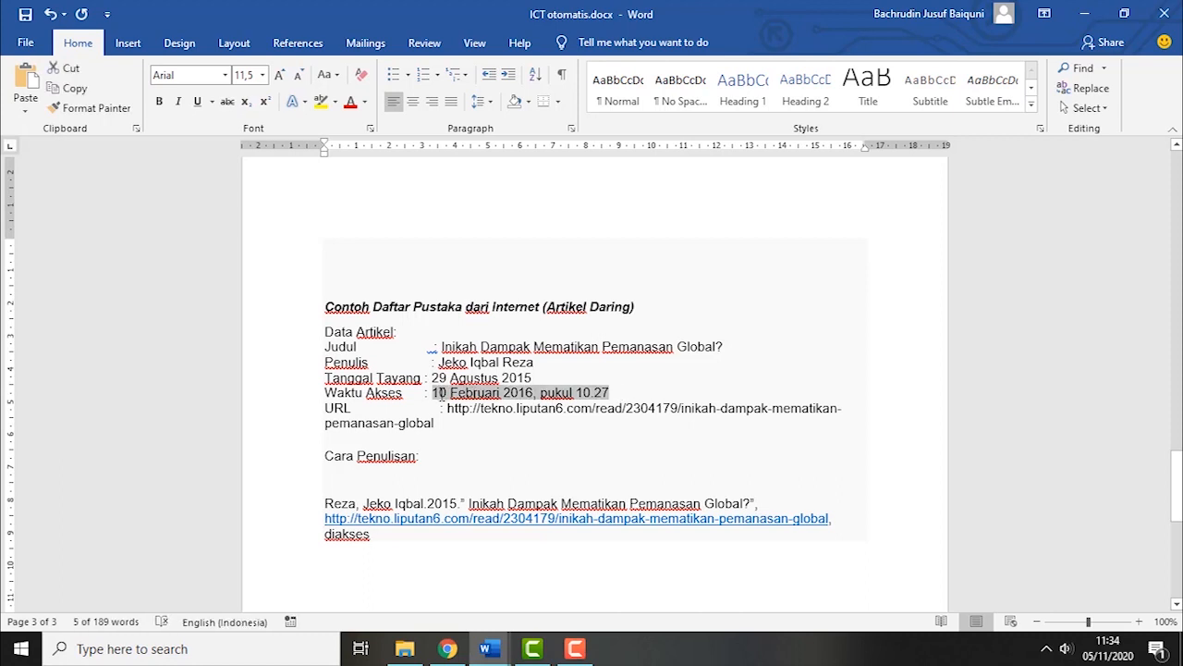
left_click(396, 533)
key("ctrl+v")
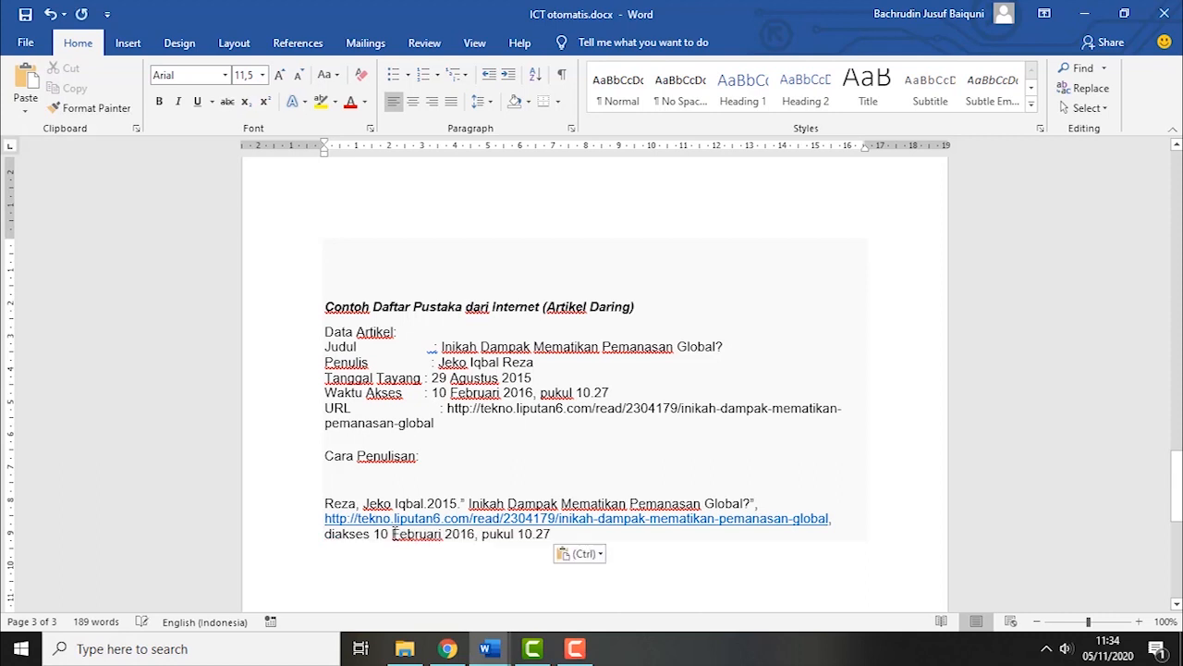
type(".")
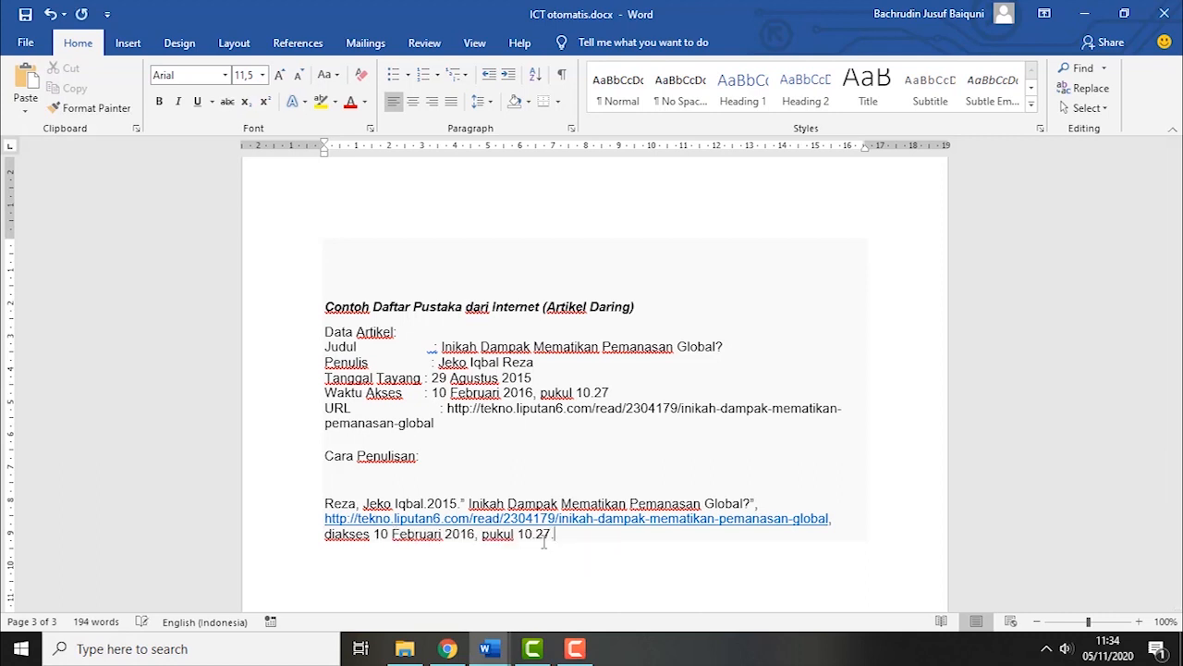